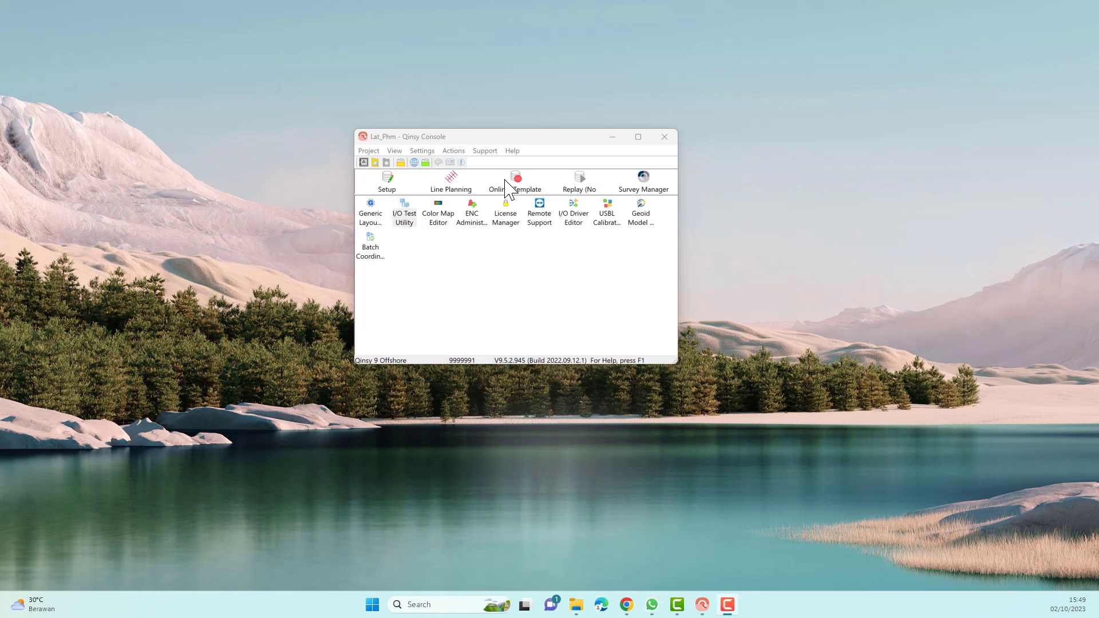
- Open the Template Lat_Phm.db database from Template Manager in Database Setup
click(391, 191)
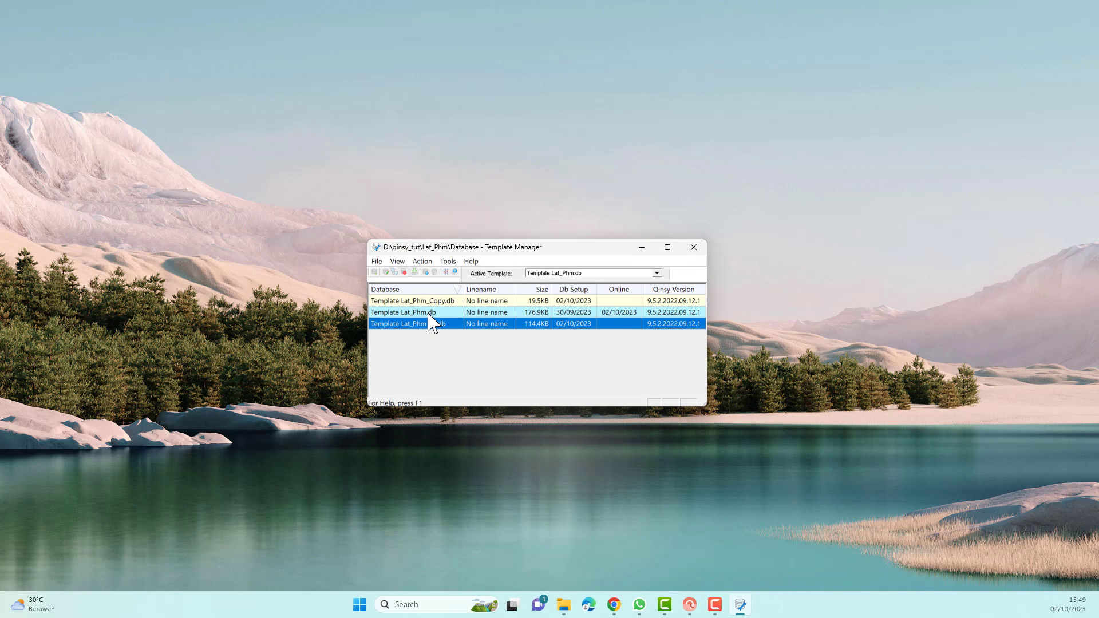
click(430, 313)
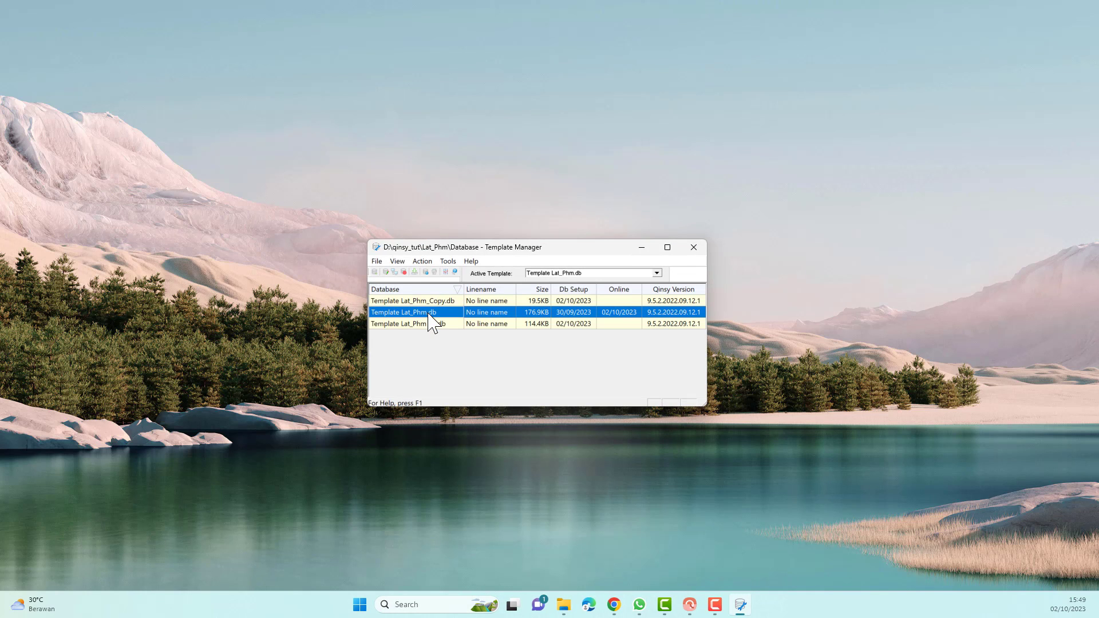
click(386, 273)
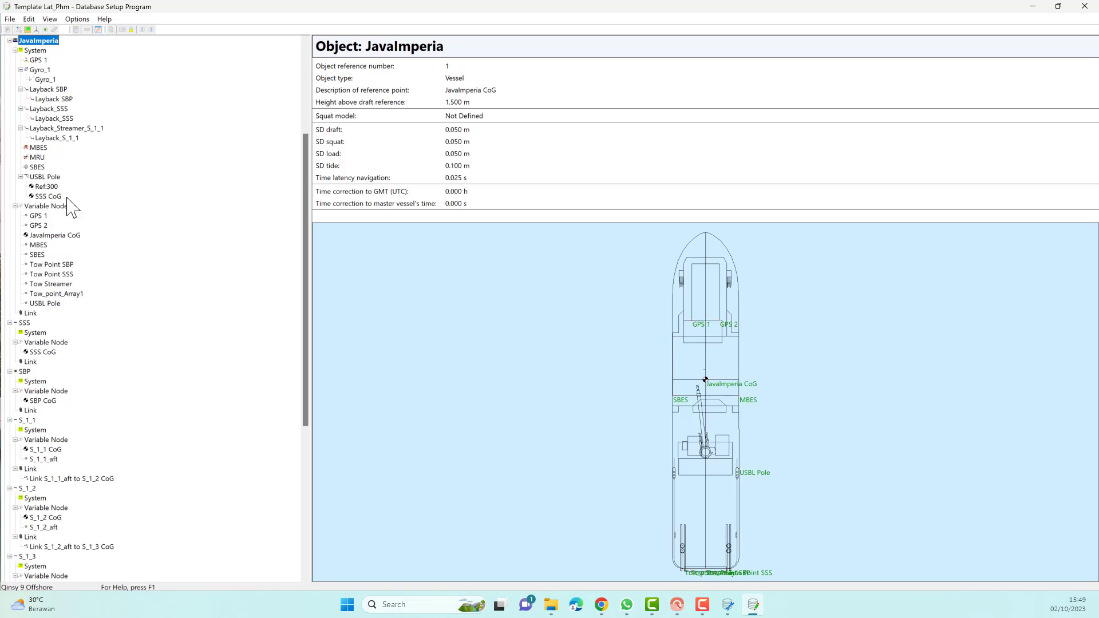
- Exit Database Setup and open Template Lat_Phm (1).db in Database Setup instead
click(10, 19)
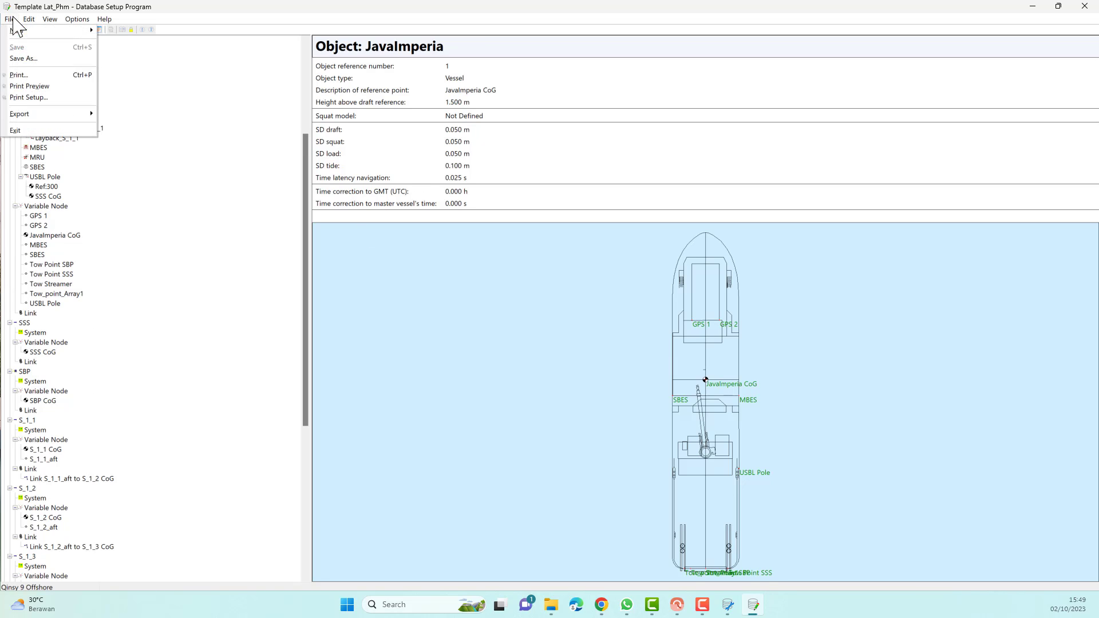
click(14, 135)
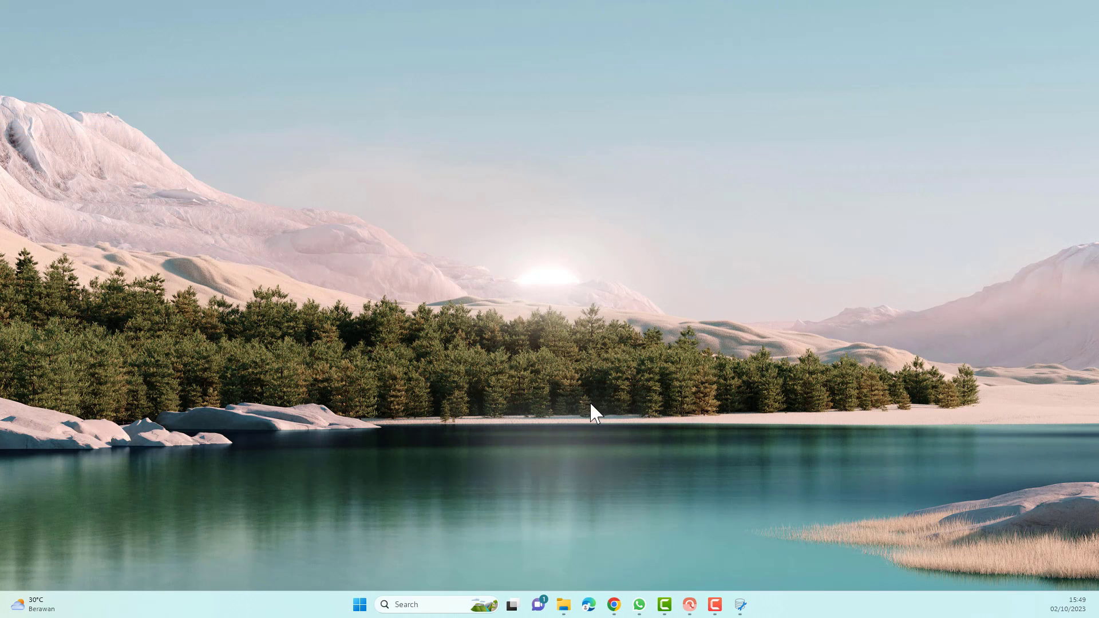
click(740, 604)
click(441, 324)
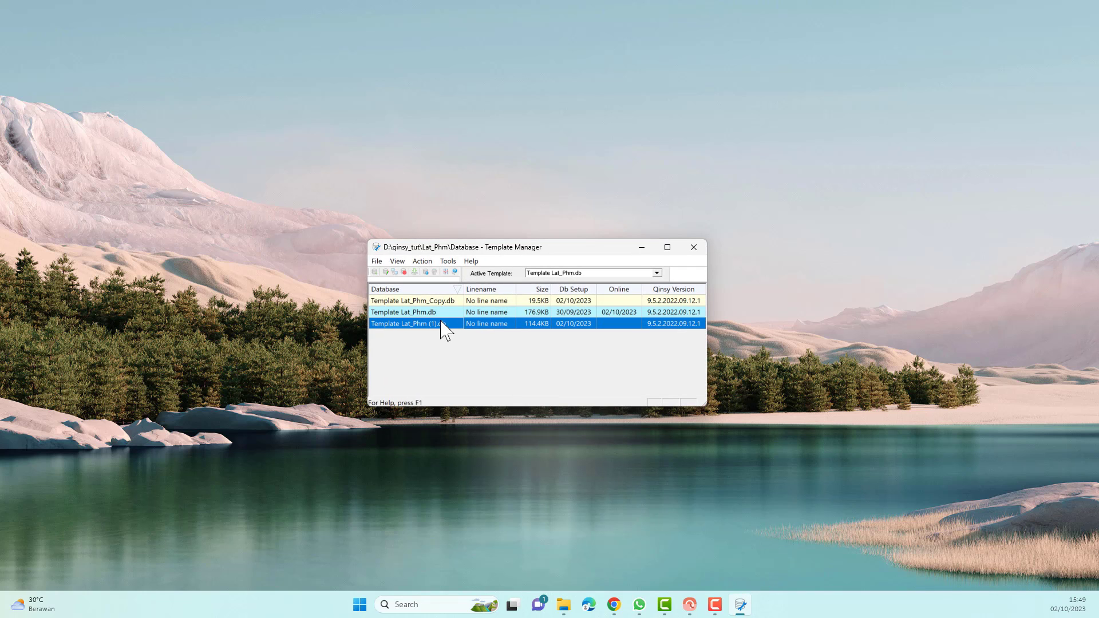
click(387, 273)
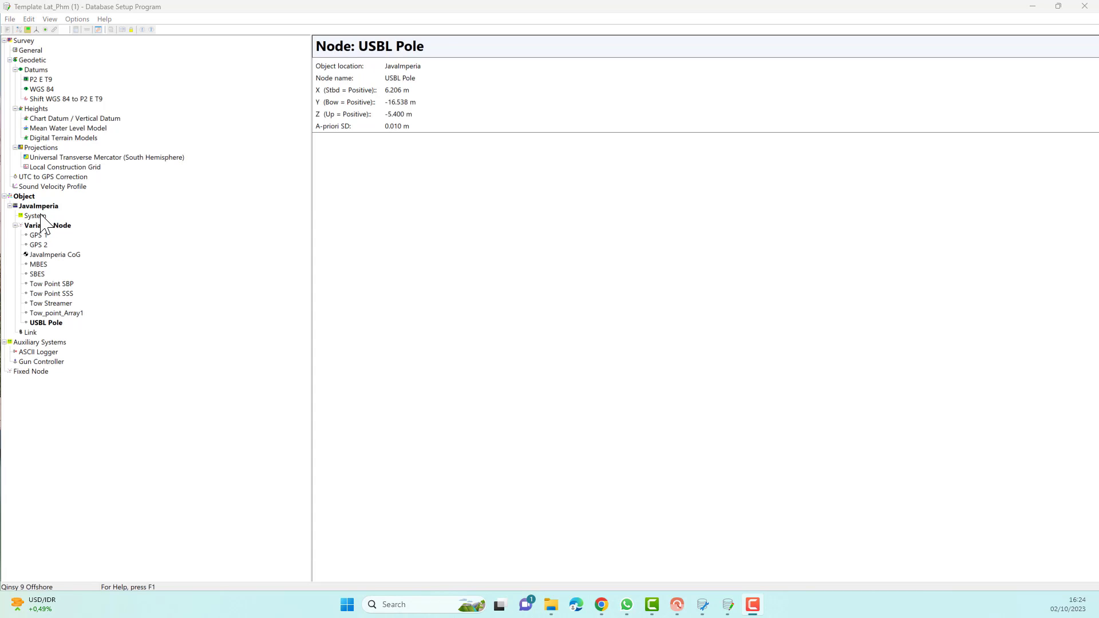
- Create system GPS_1 as a Position Navigation System with the NMEA Position ($--LLQ) driver
click(41, 216)
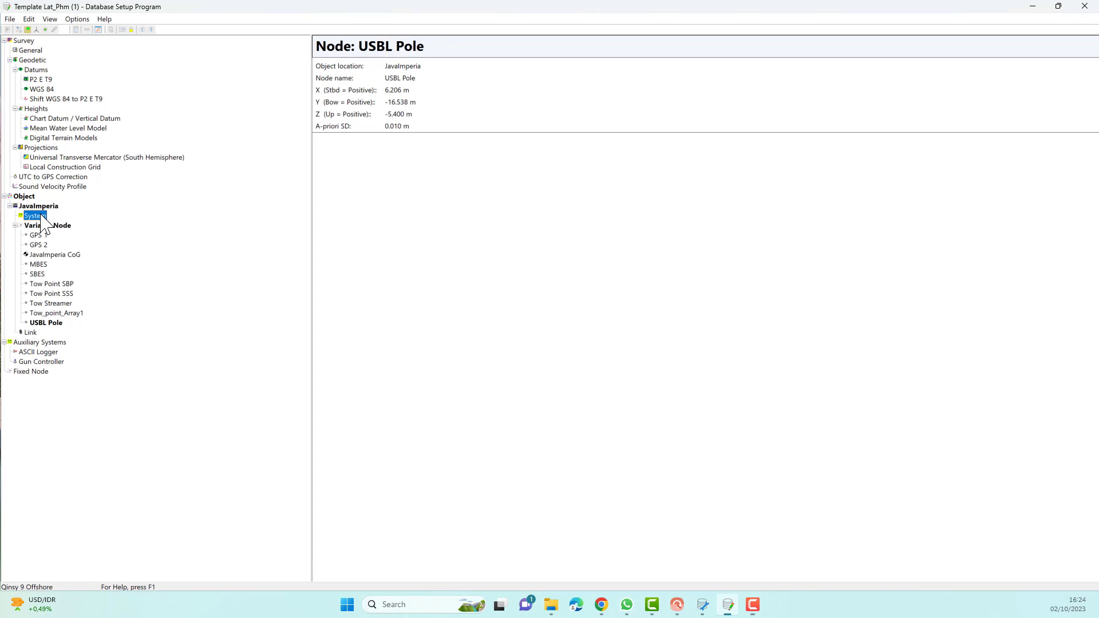
right_click(41, 216)
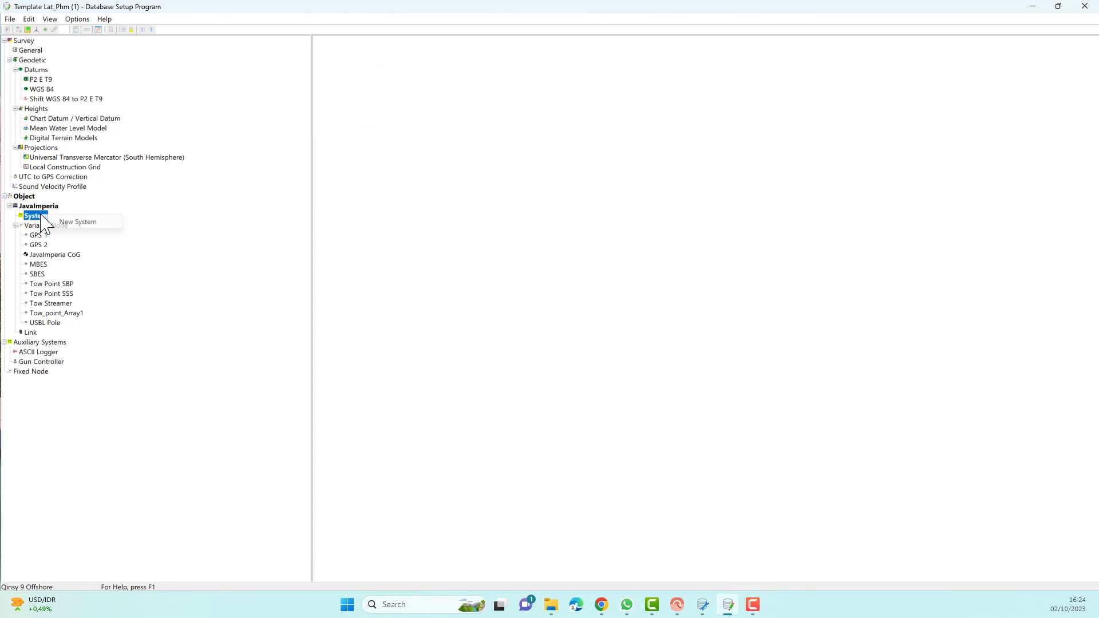
click(75, 223)
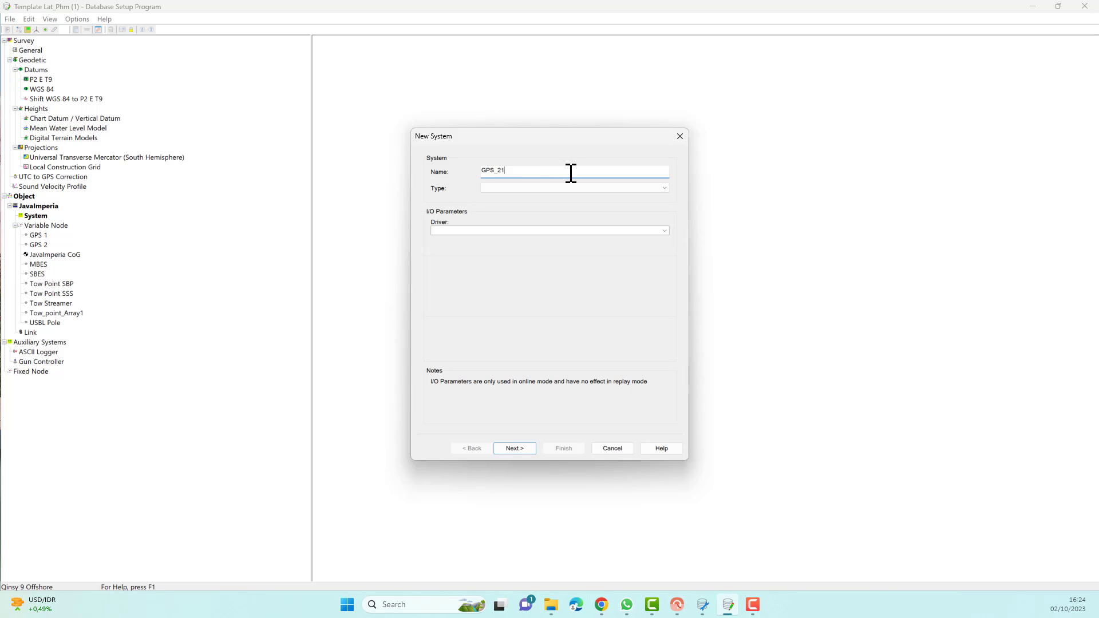
text(GPS_1)
click(659, 190)
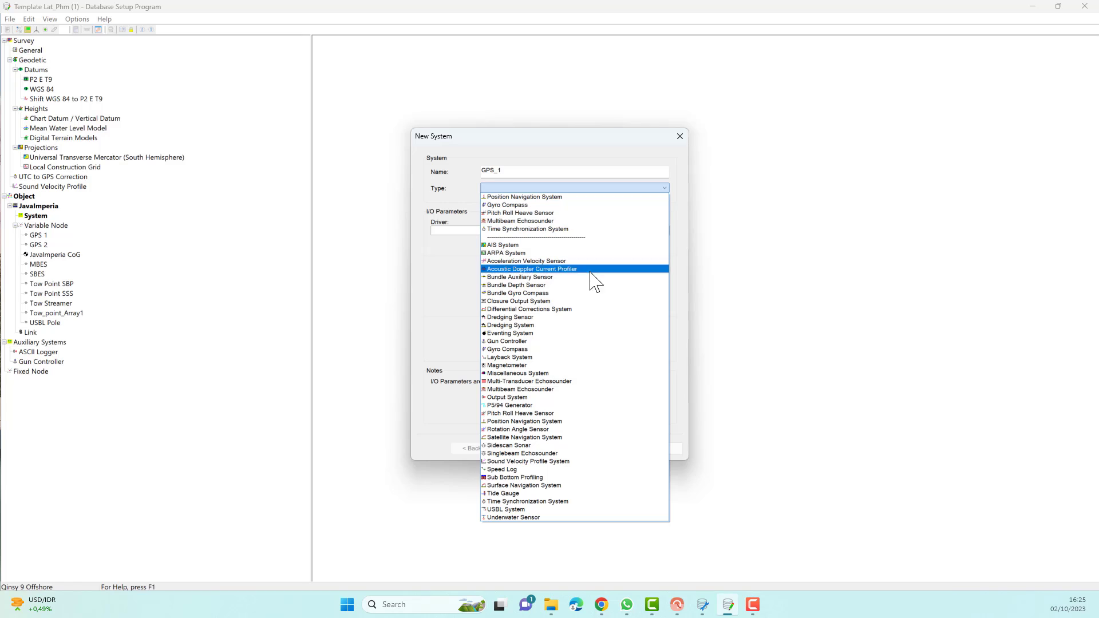
click(525, 196)
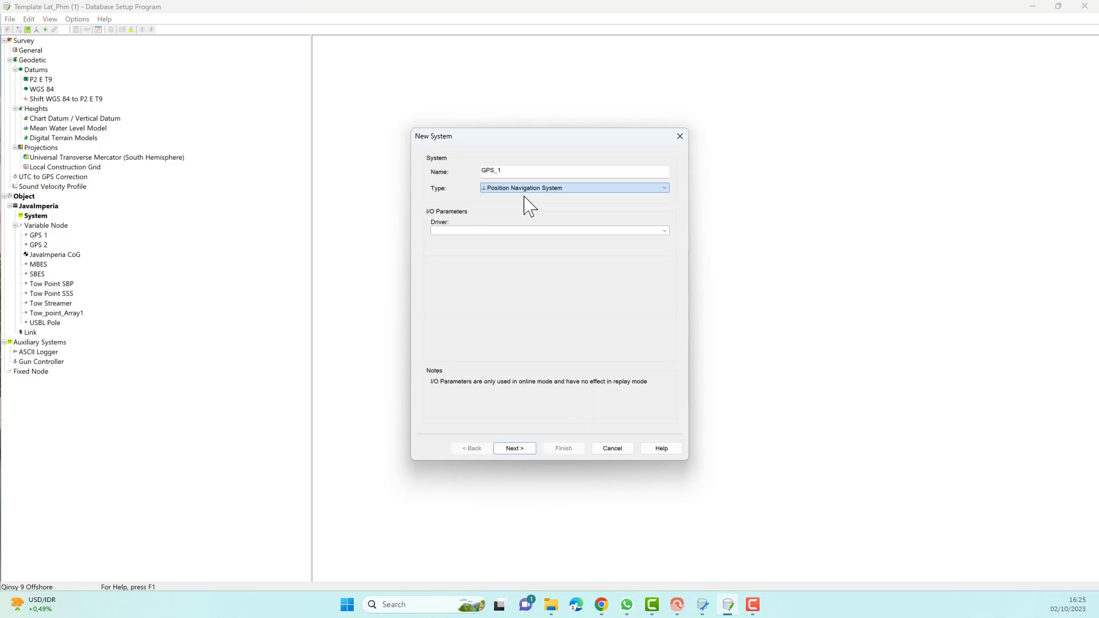
click(664, 231)
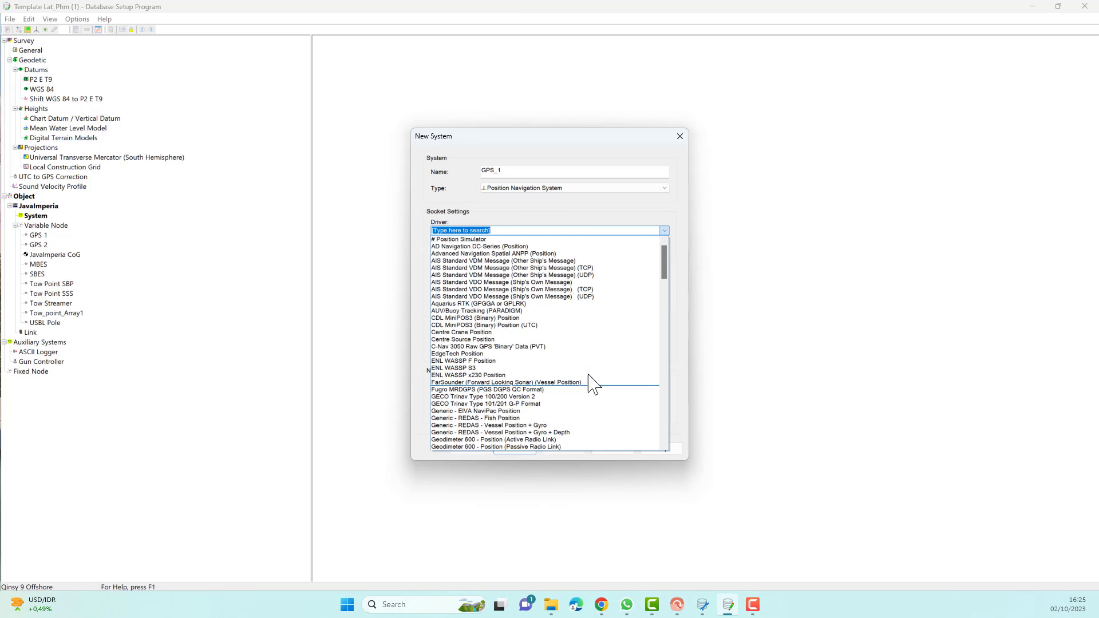
scroll(580, 343, down, 8)
scroll(578, 342, down, 11)
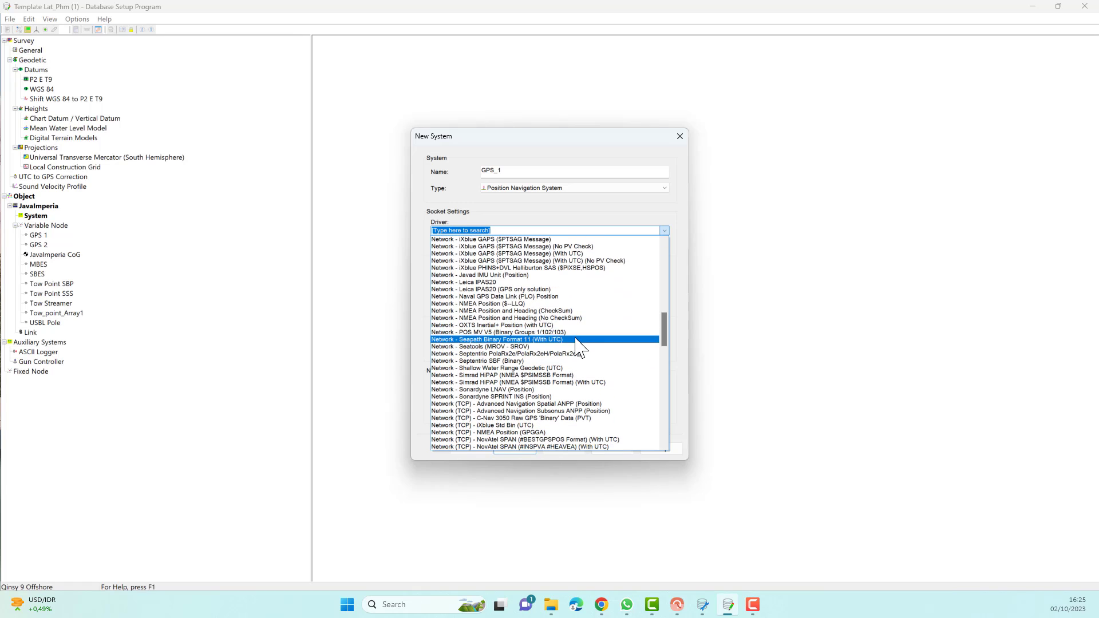
scroll(580, 346, down, 15)
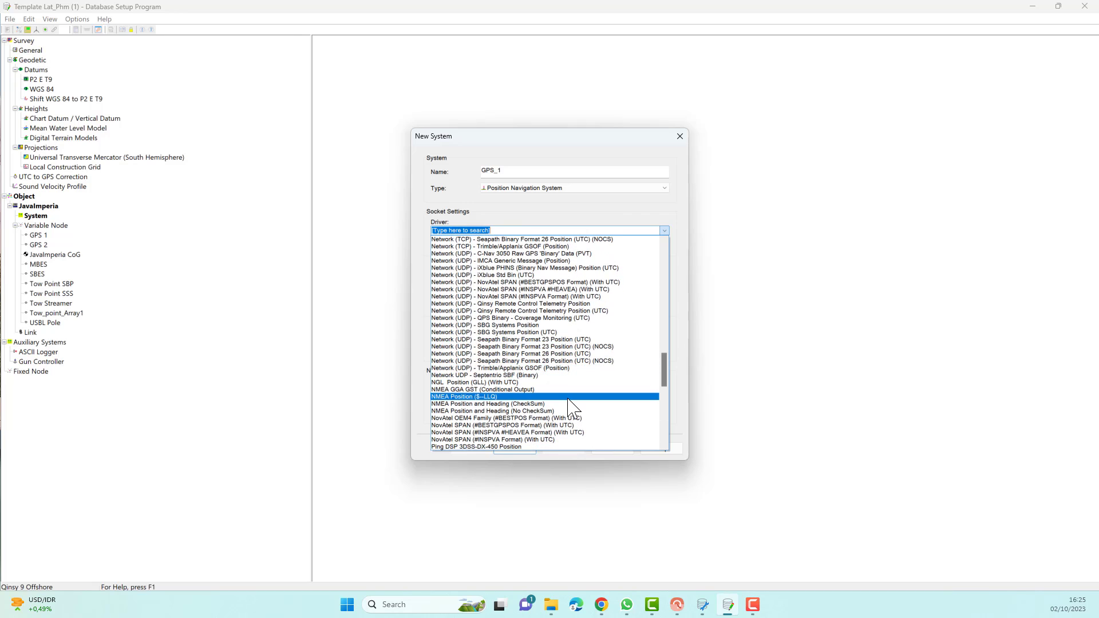
click(568, 398)
- Set GPS_1's serial port to baud 115200, stop bits 1, data bits 8, parity None
click(527, 271)
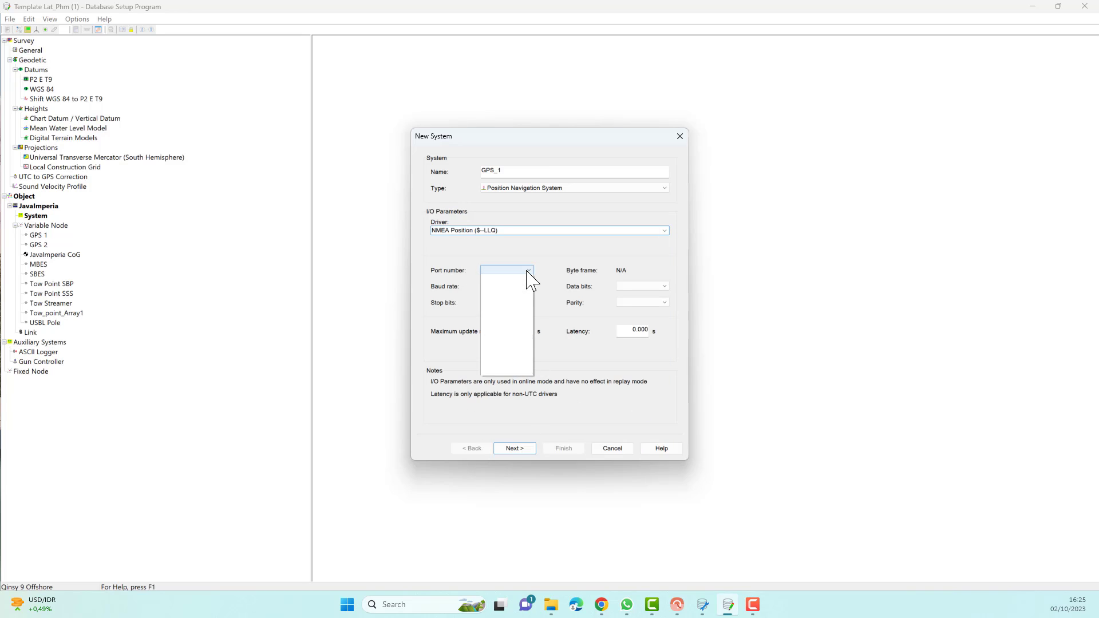
click(527, 273)
click(527, 271)
click(527, 286)
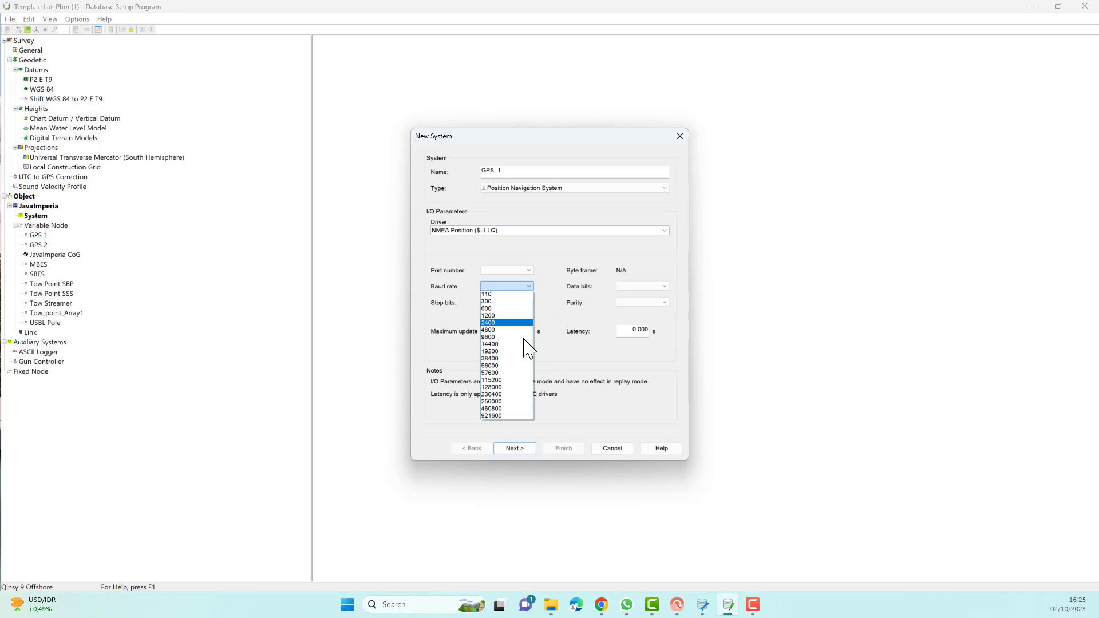
click(521, 381)
click(527, 302)
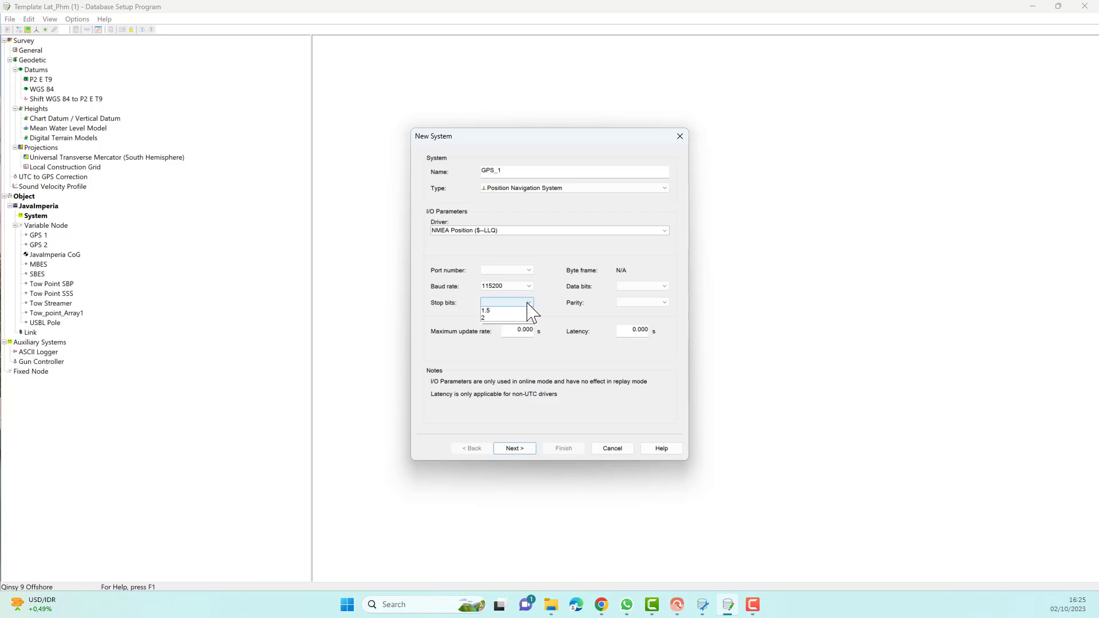
click(529, 311)
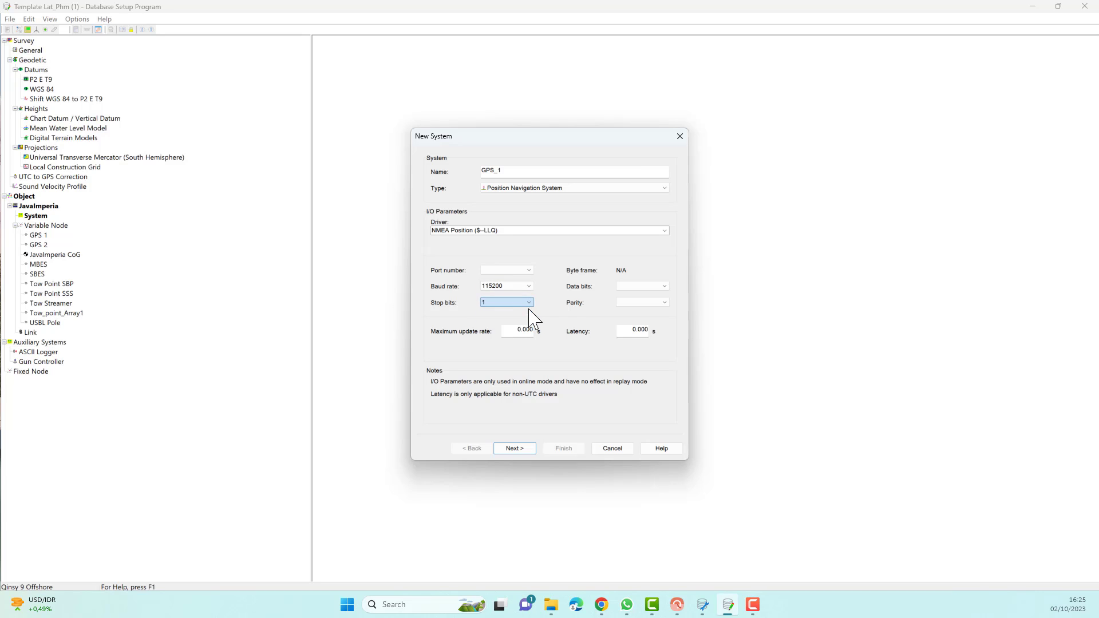
click(664, 286)
click(652, 316)
click(661, 302)
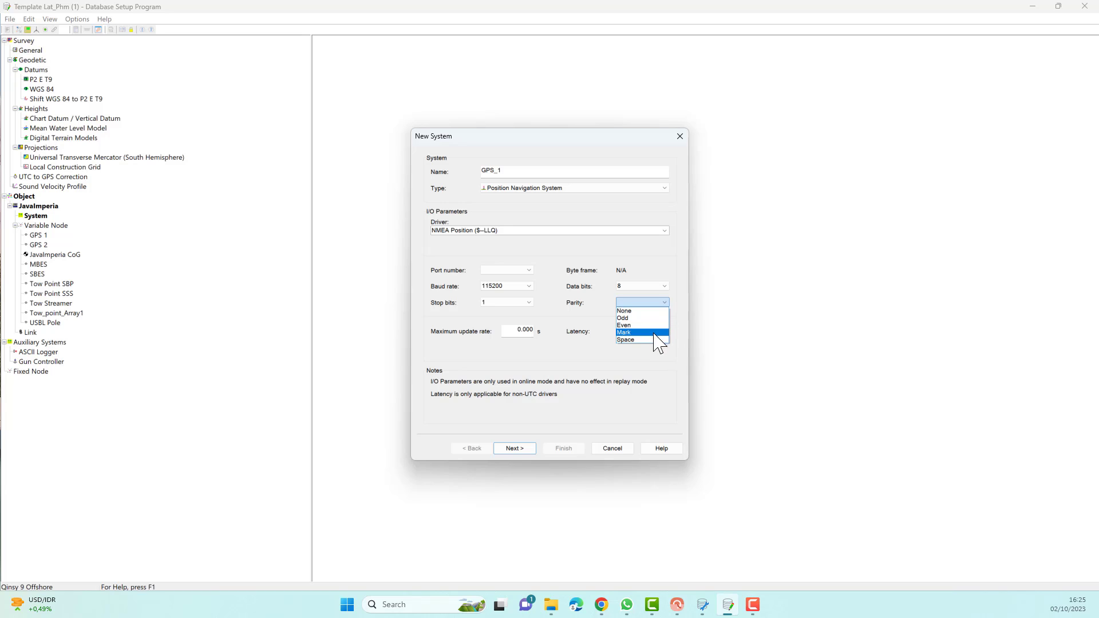
click(635, 311)
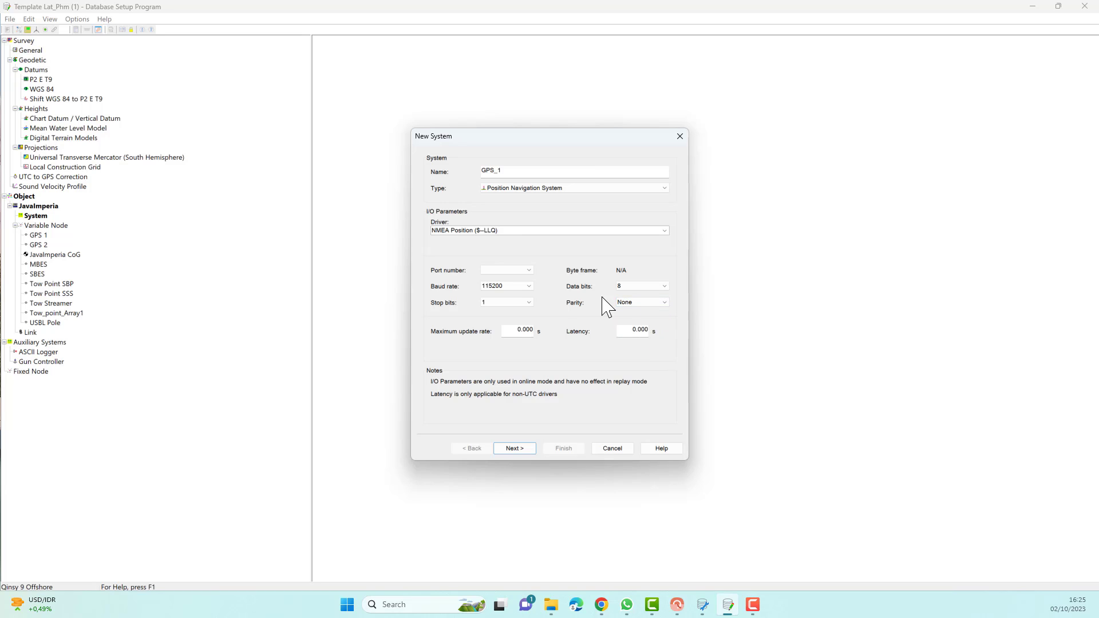
click(524, 270)
click(536, 273)
- Switch GPS_1's driver to # Position Simulator and proceed to the position system parameters
click(664, 231)
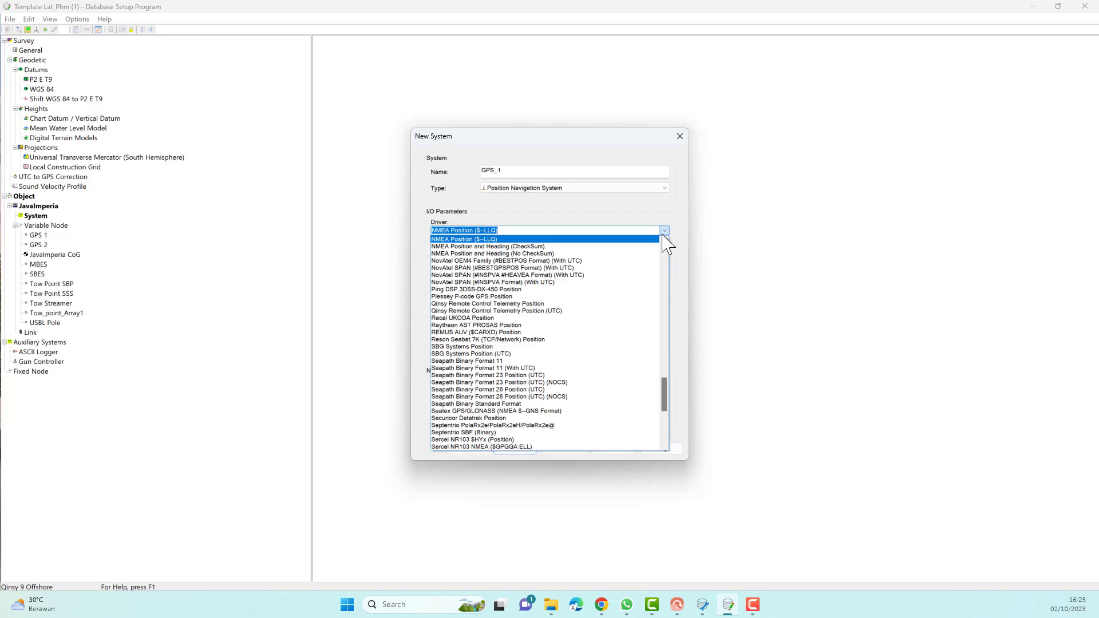
click(664, 231)
click(664, 230)
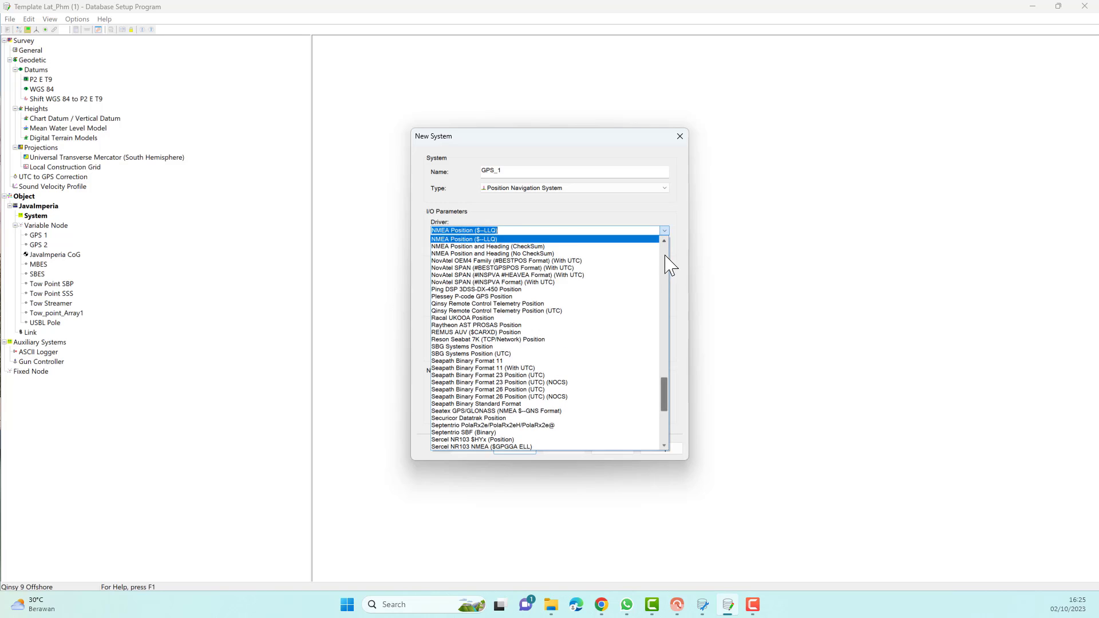
scroll(666, 258, up, 20)
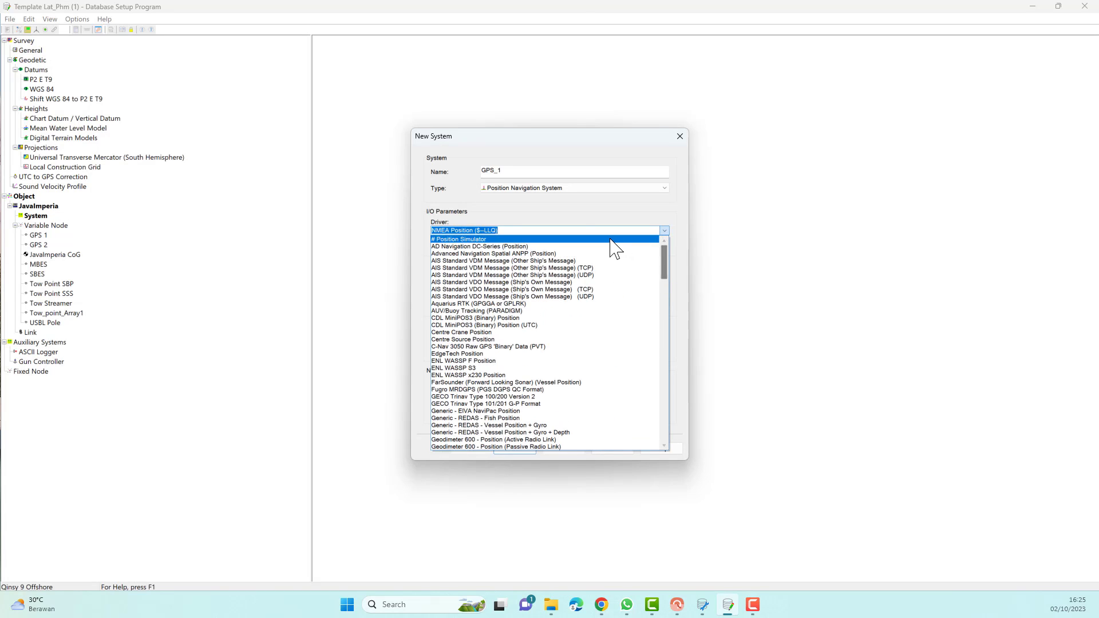
click(610, 240)
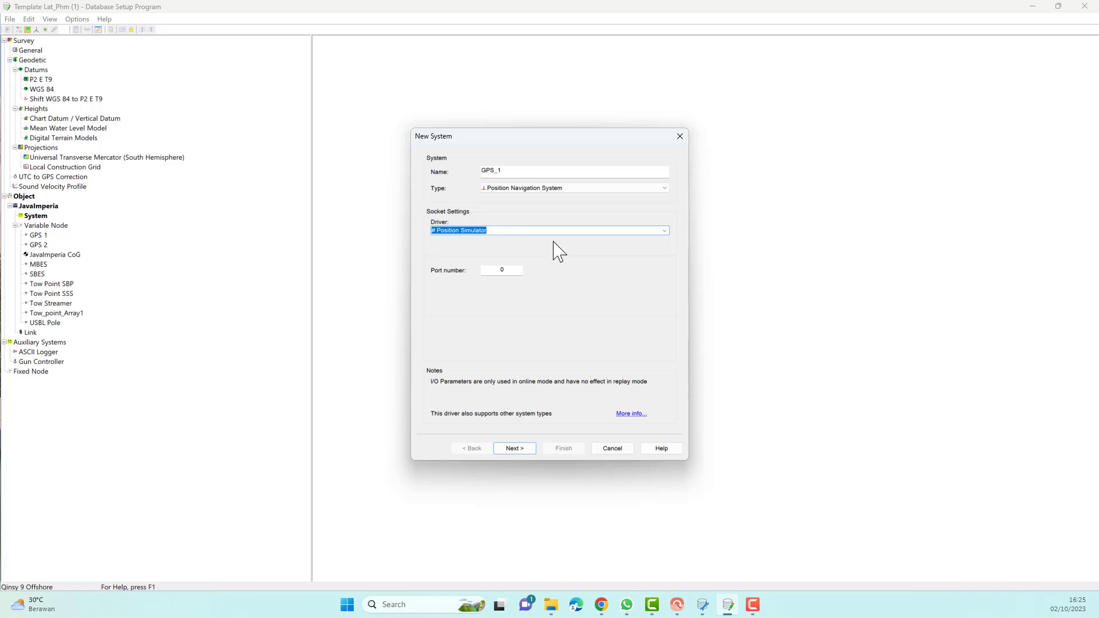
click(528, 442)
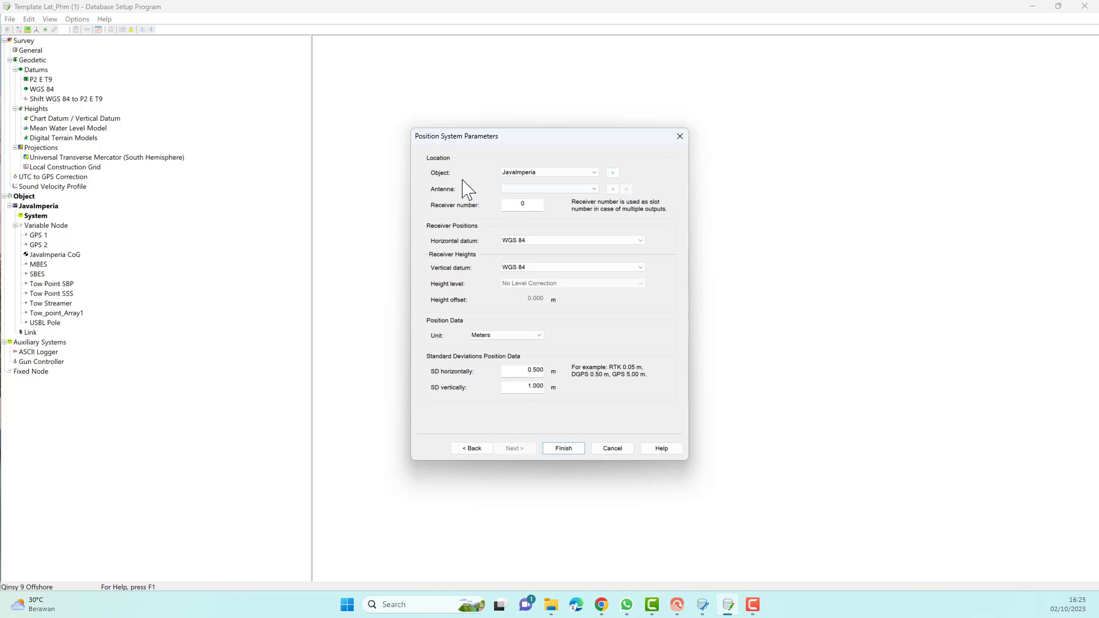
- Place GPS_1 on antenna GPS 1 with WGS 84 datums and finish without related systems
click(594, 189)
click(578, 207)
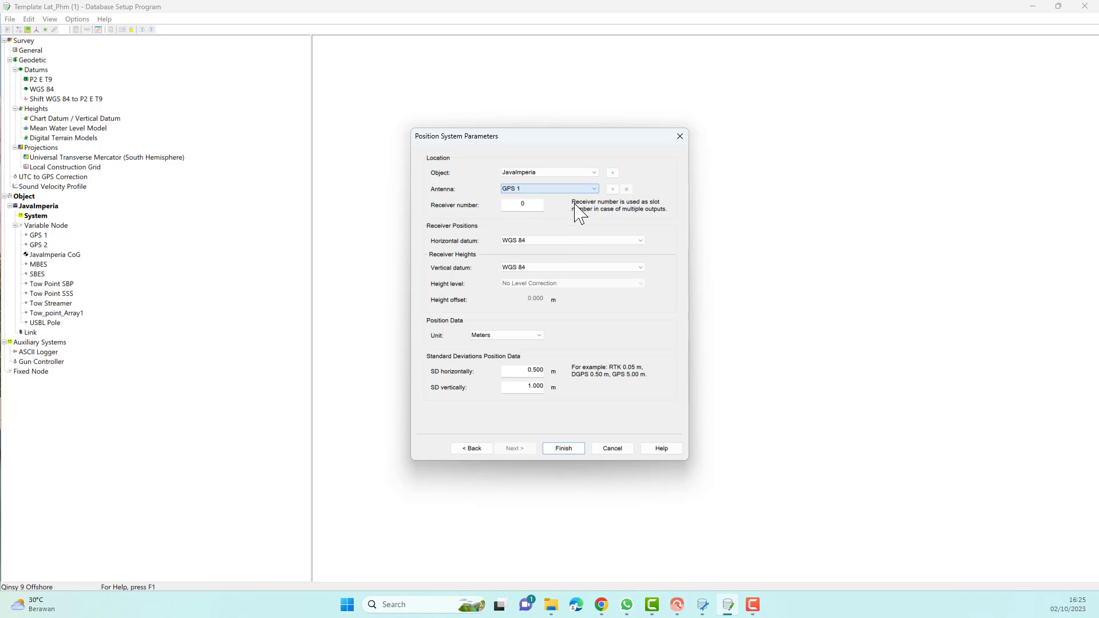
click(507, 203)
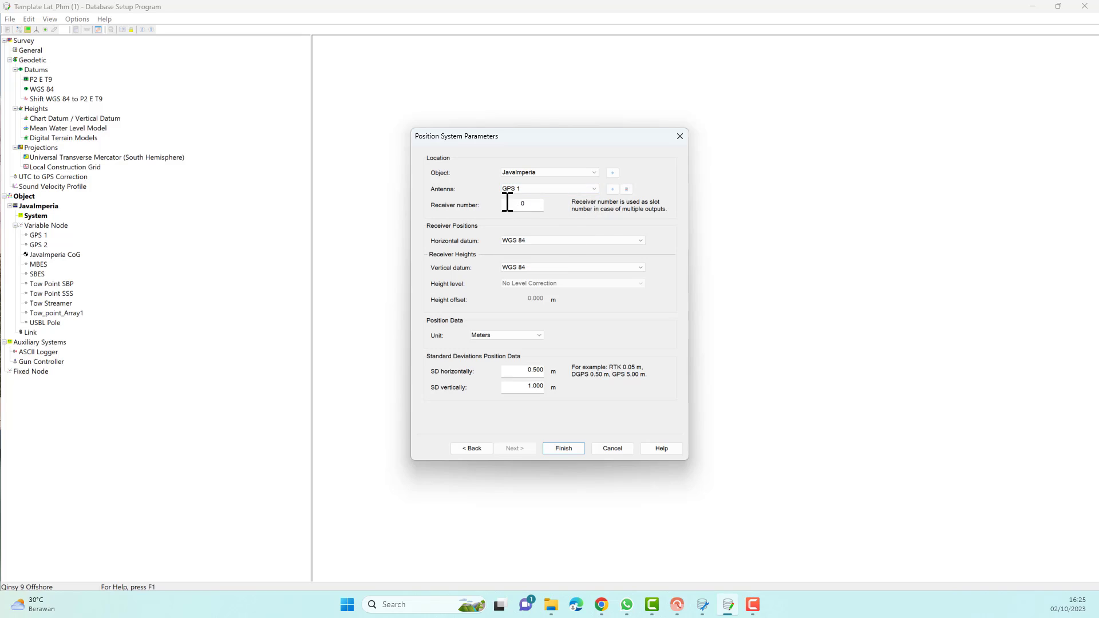
click(538, 243)
click(555, 249)
click(560, 268)
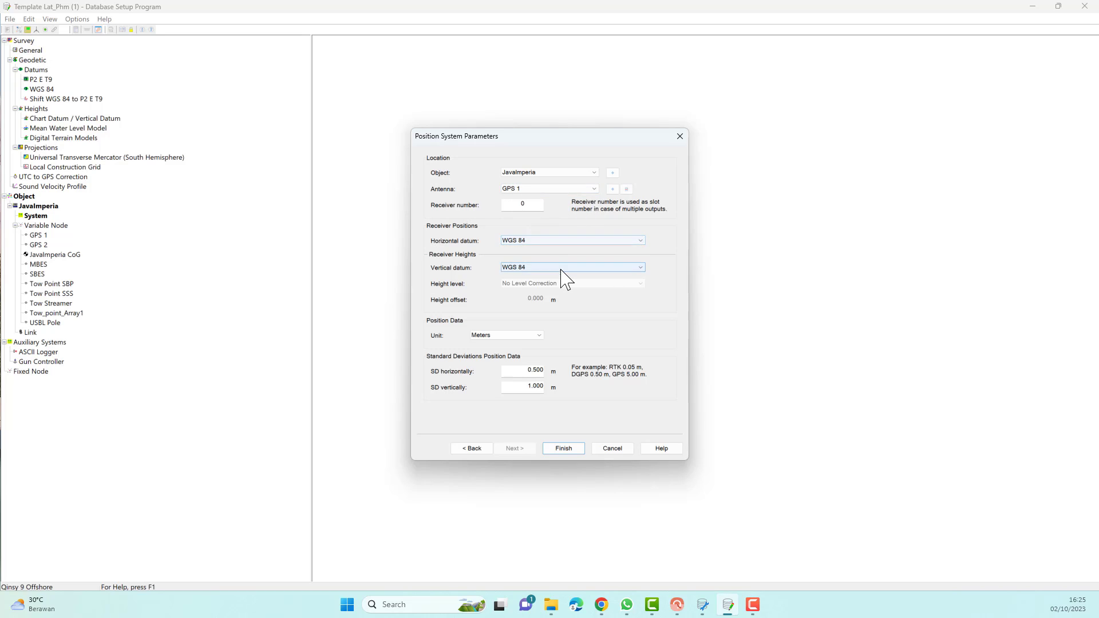
click(562, 276)
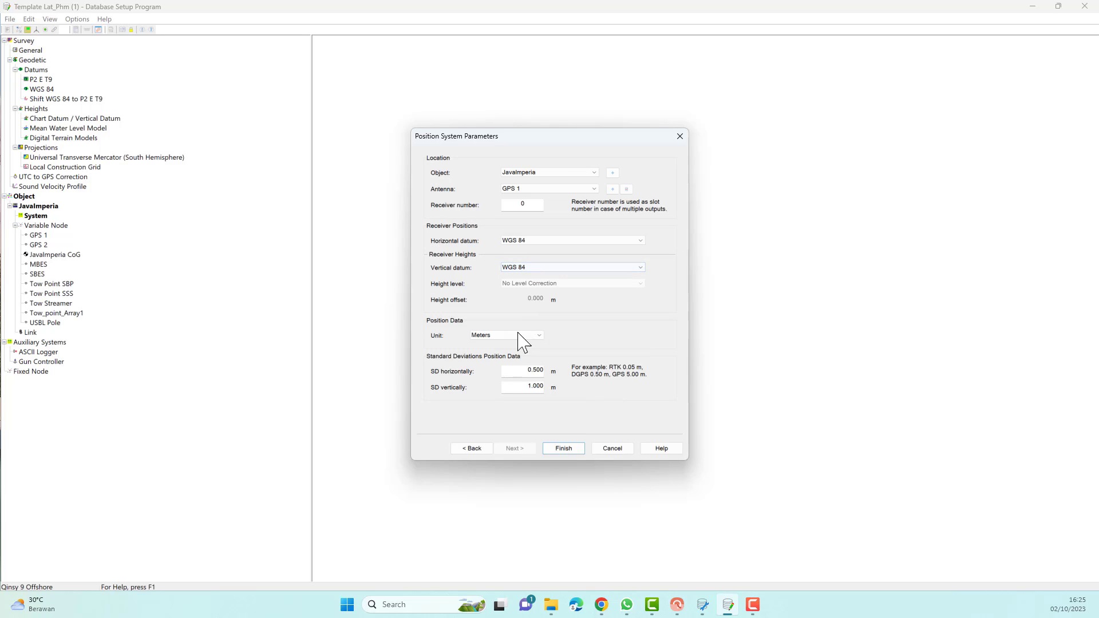
click(569, 448)
click(598, 366)
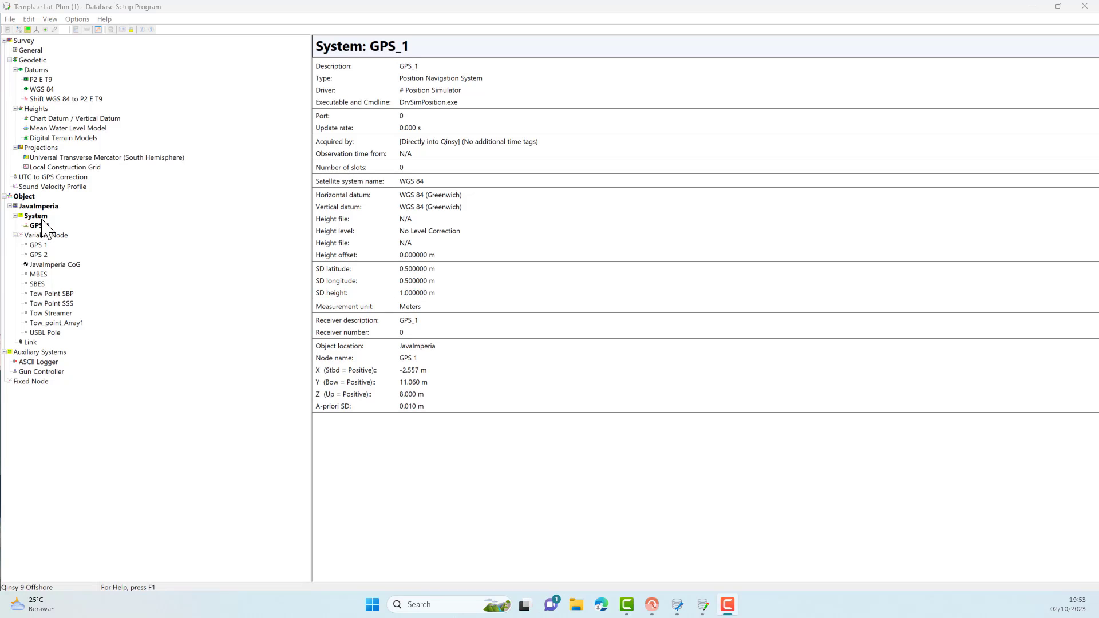
- Create GPS_2 as a Position Navigation System using the # Position Simulator driver
right_click(42, 220)
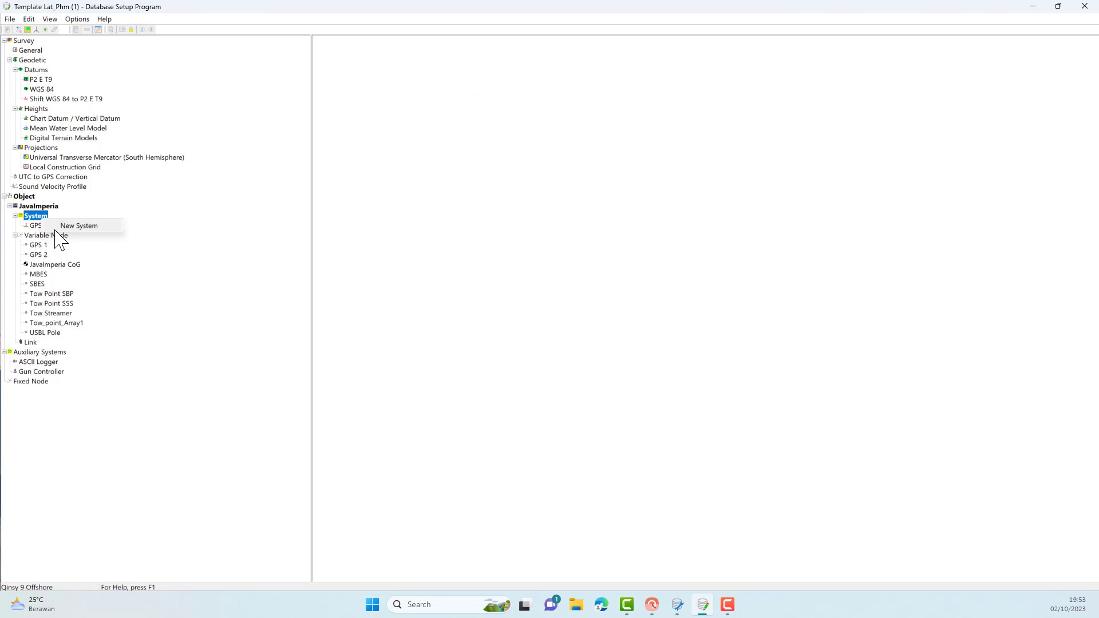
click(61, 227)
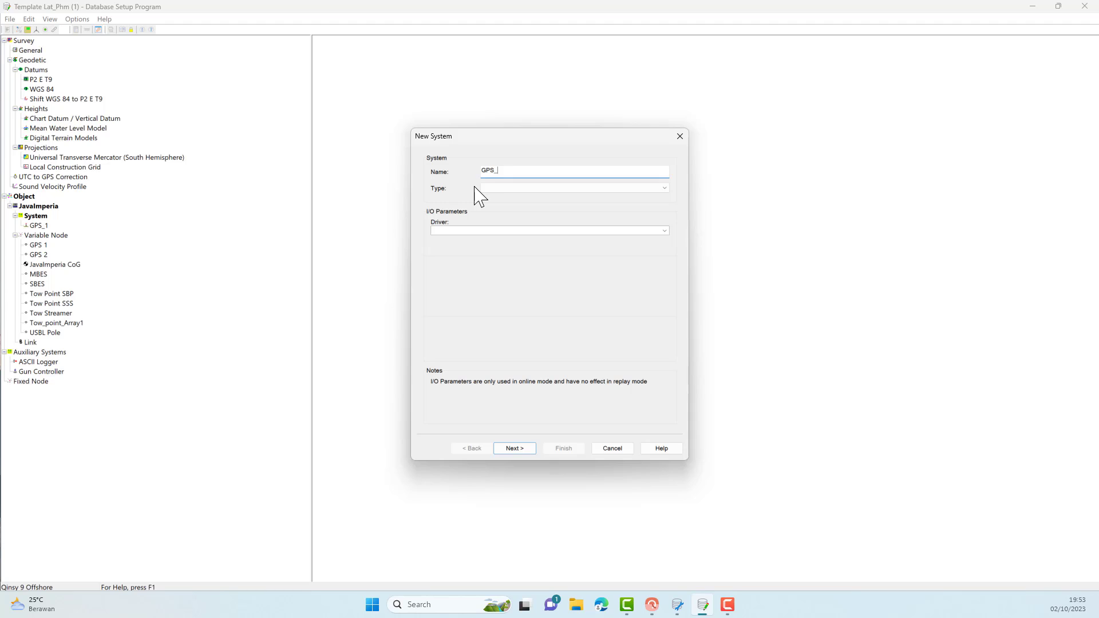
click(662, 189)
click(647, 197)
click(664, 230)
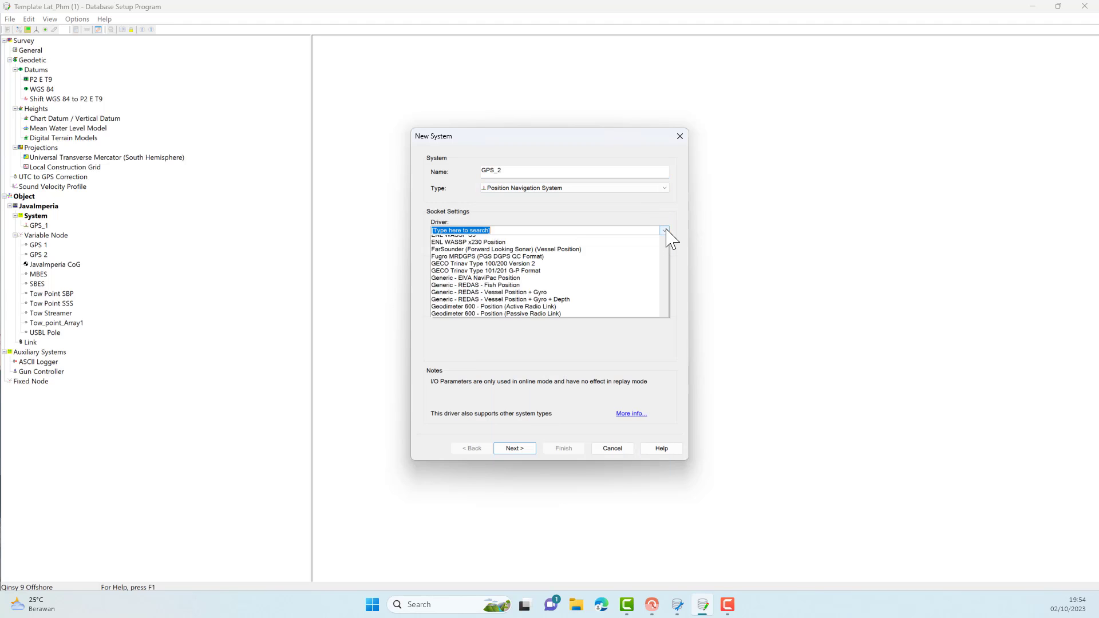
click(642, 240)
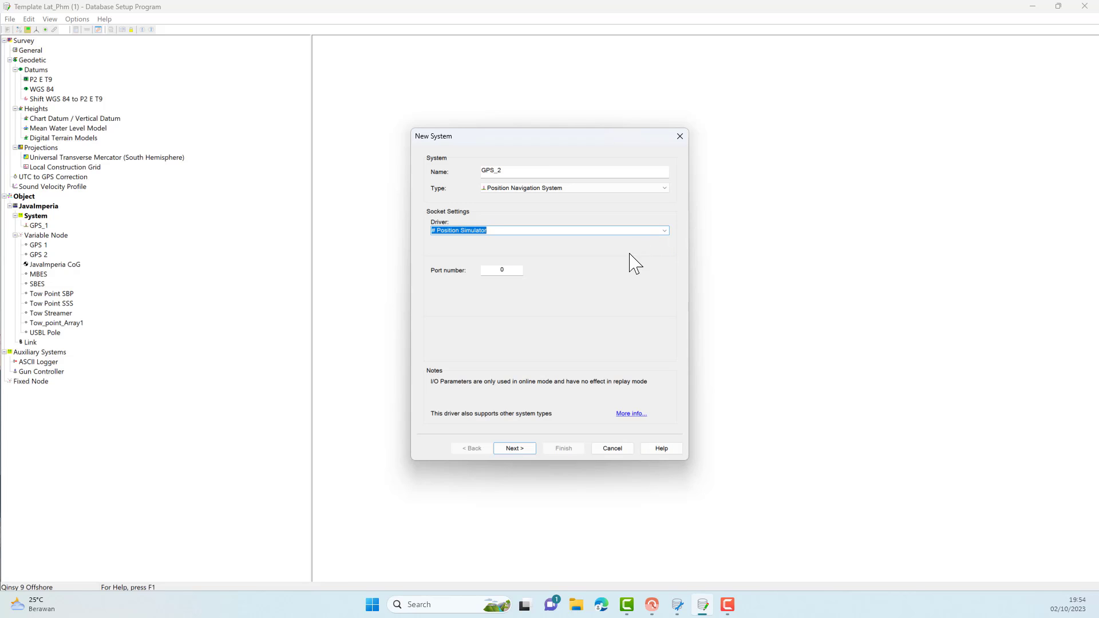
click(516, 448)
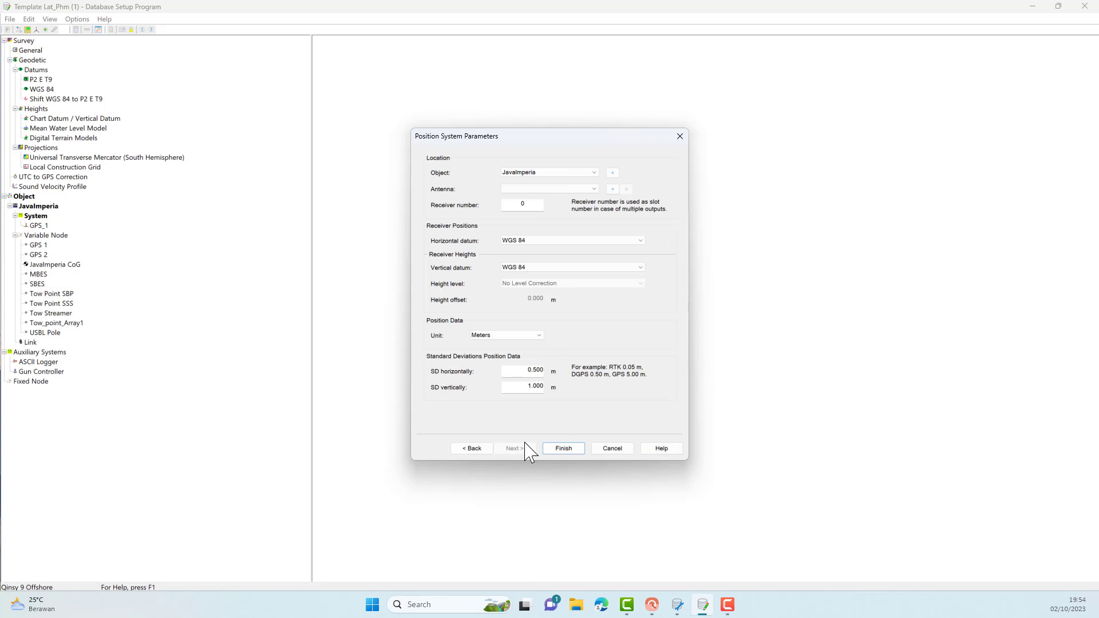
- Put GPS_2 on the GPS 2 antenna and finish without adding related systems
click(594, 189)
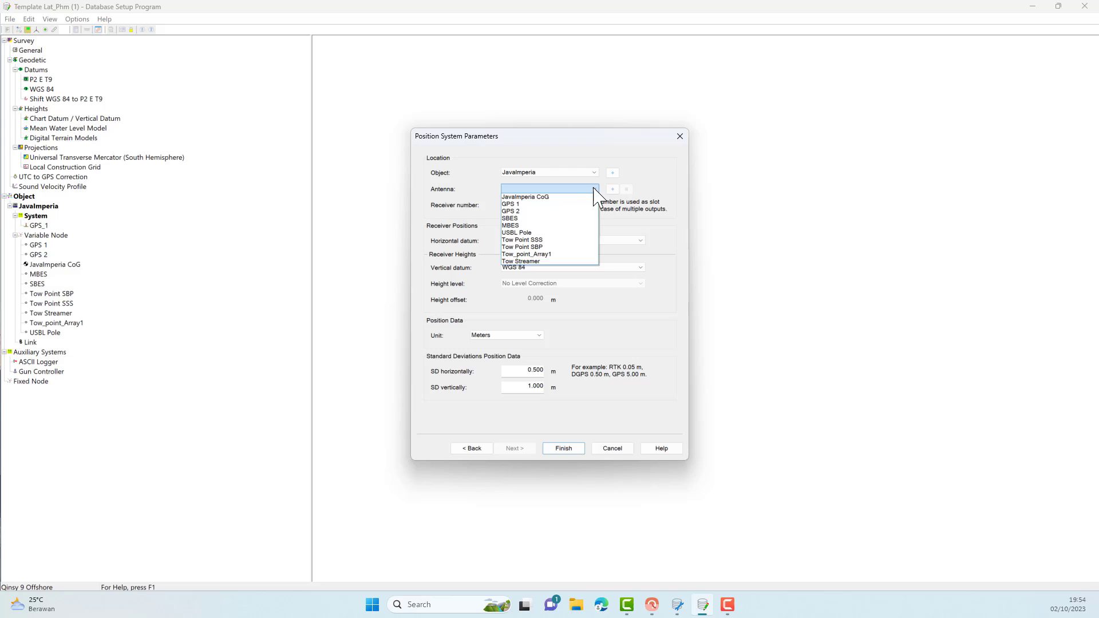
click(578, 218)
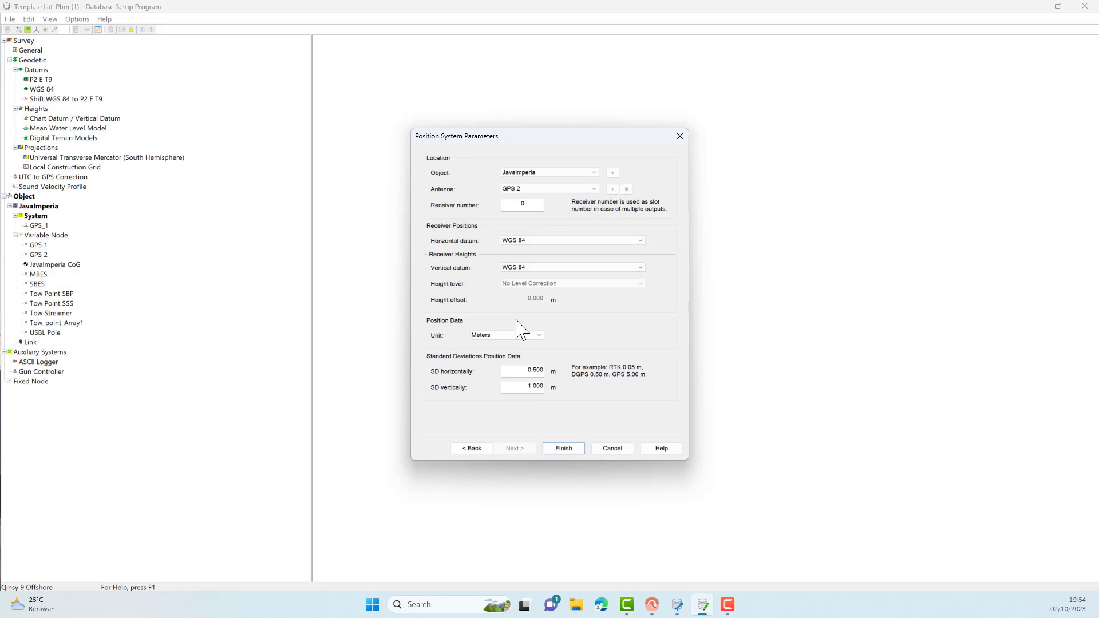
click(560, 448)
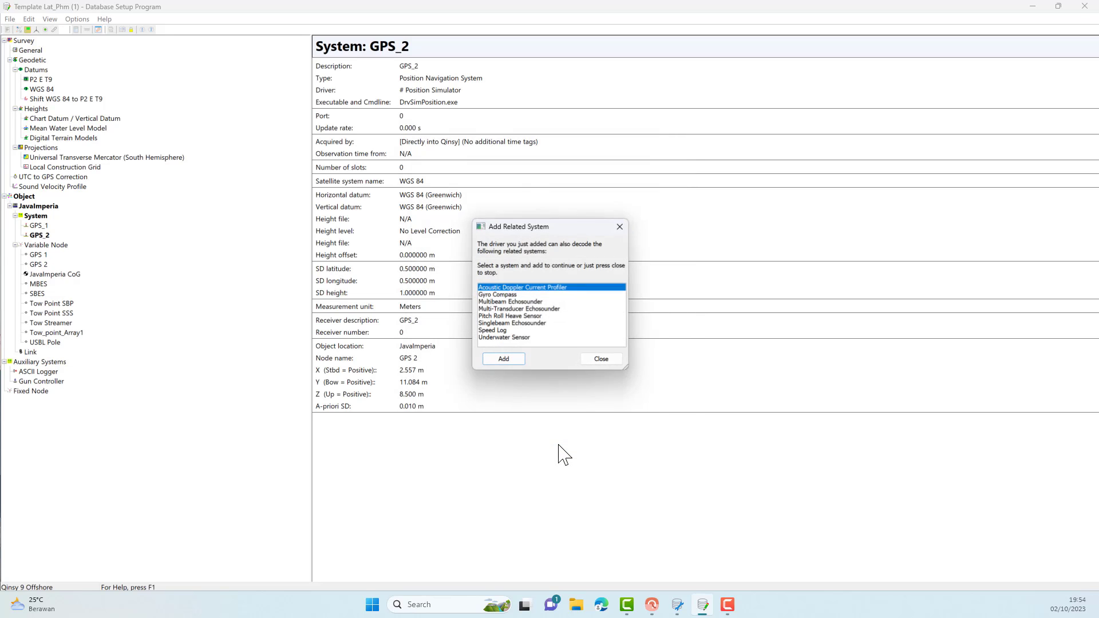
click(595, 367)
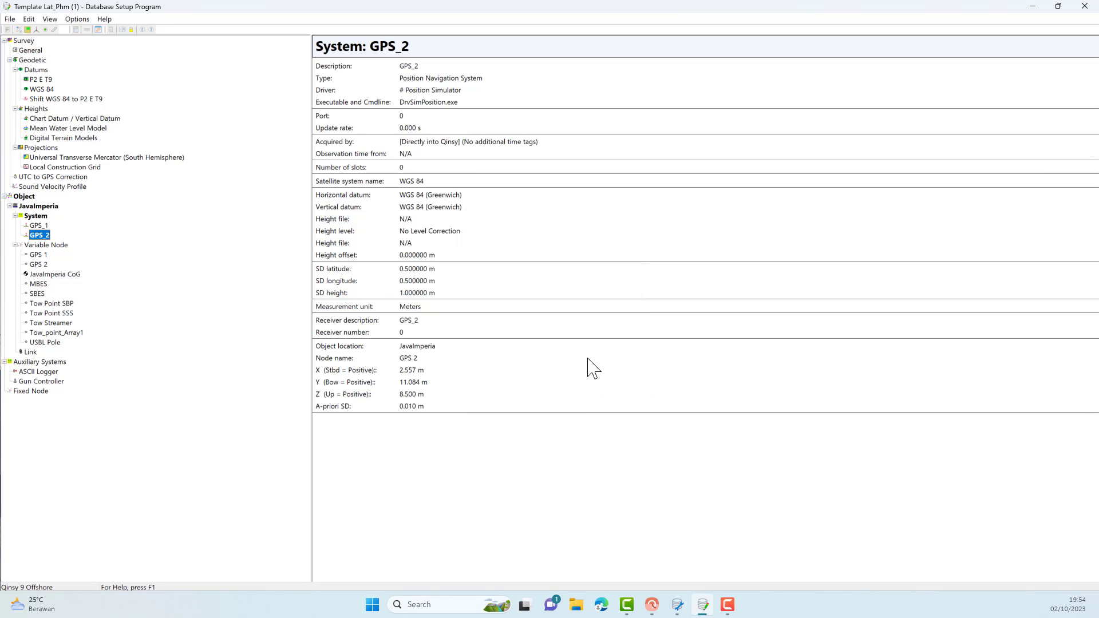
right_click(36, 215)
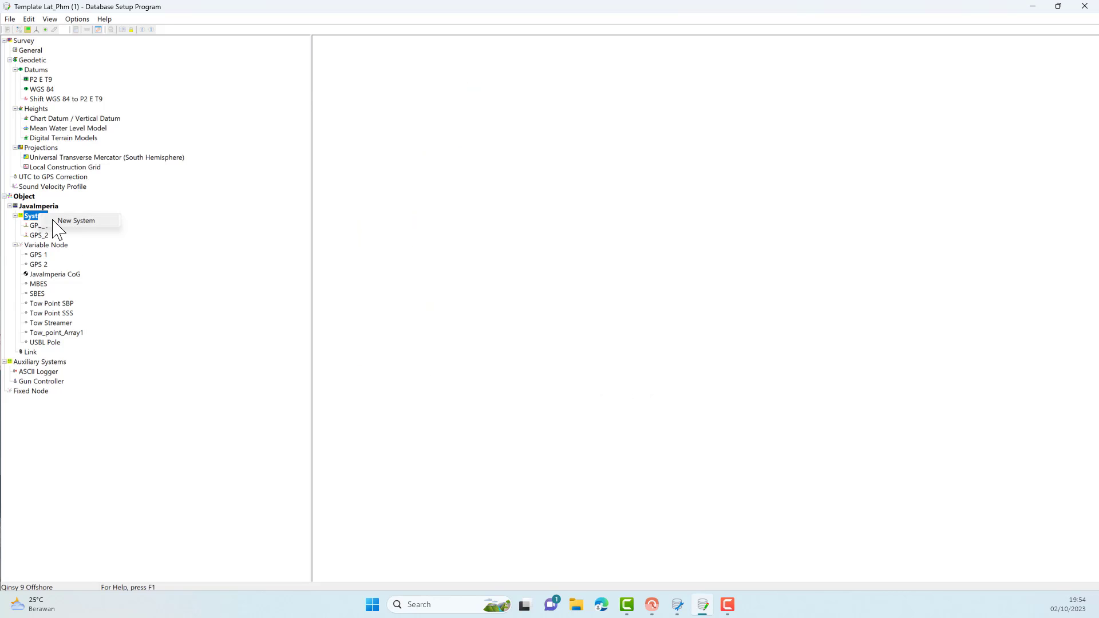
- Create the SBES system as a Singlebeam Echosounder on the # Singlebeam Simulator driver
click(64, 222)
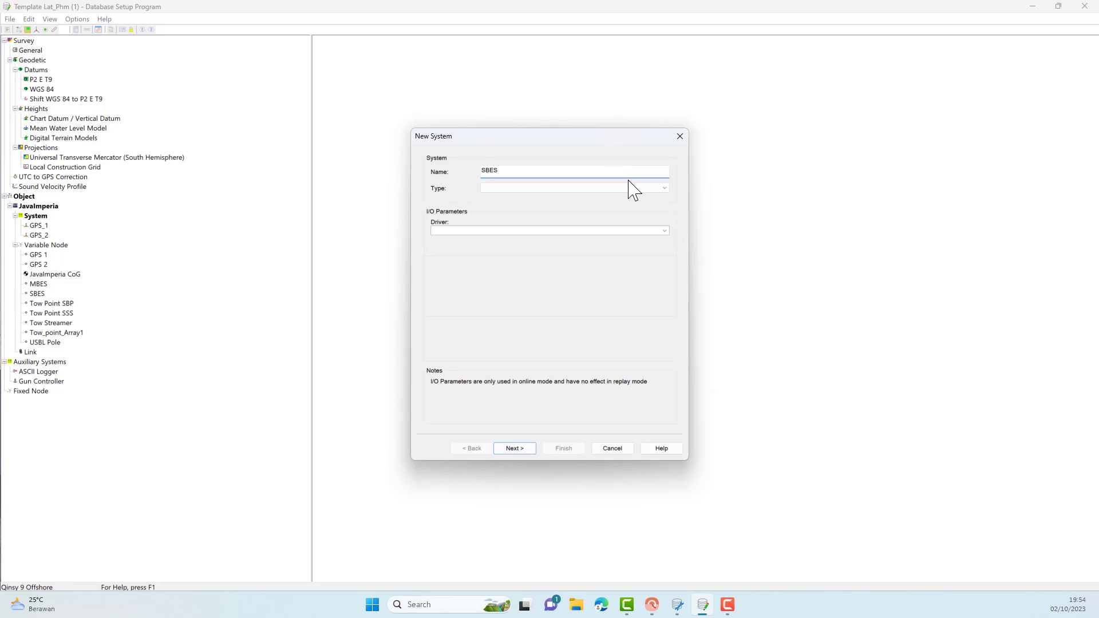
click(664, 188)
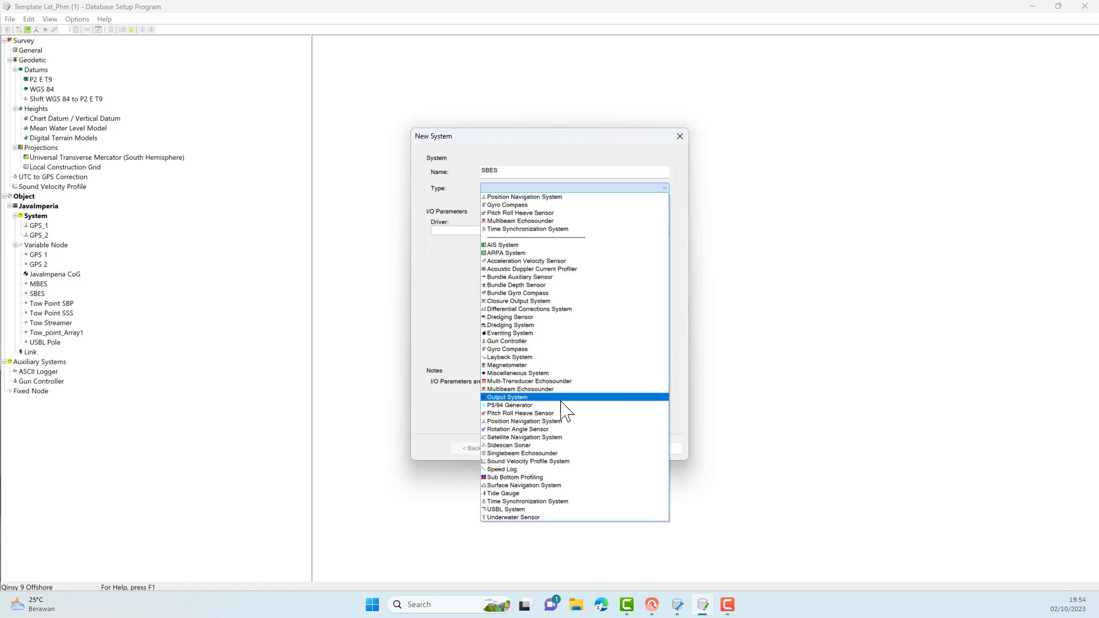
click(551, 452)
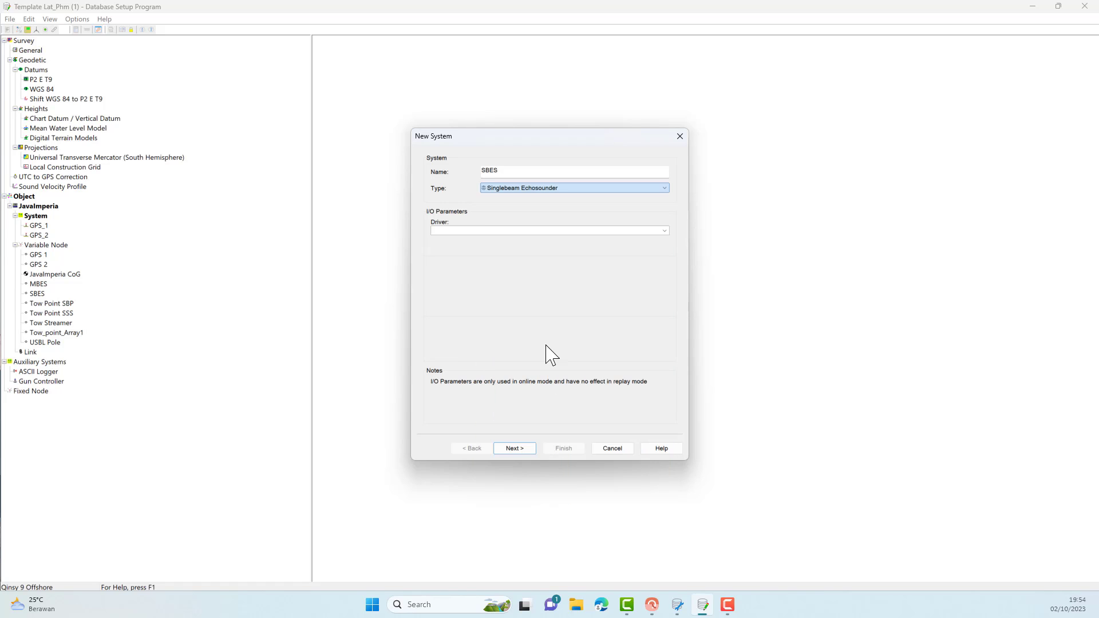
click(664, 230)
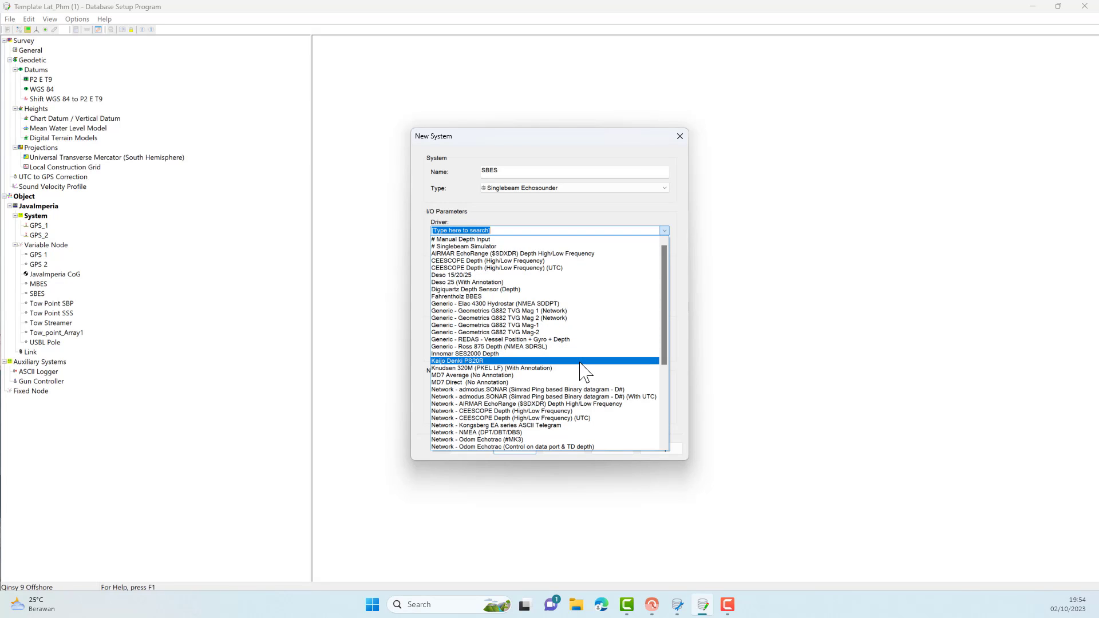
scroll(582, 371, down, 1)
scroll(575, 369, down, 4)
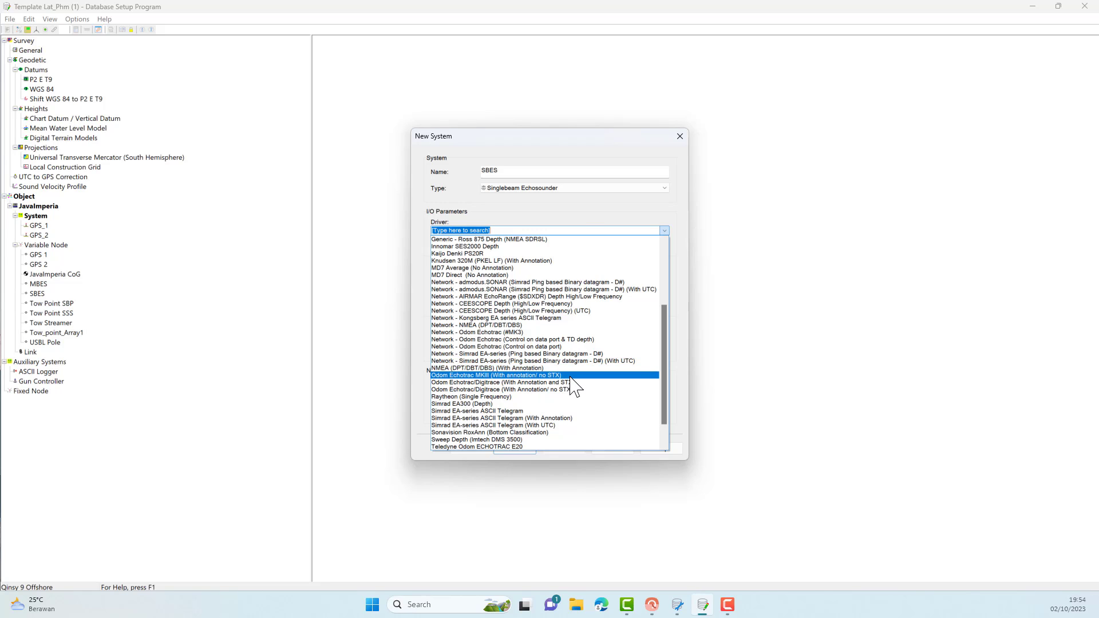
click(570, 376)
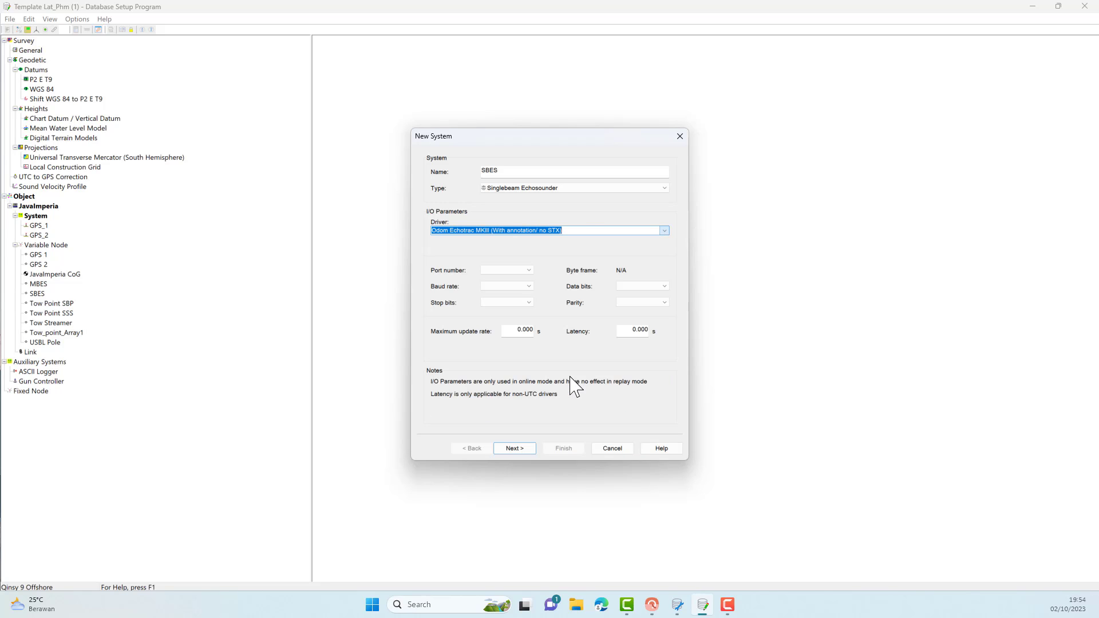
click(529, 272)
click(530, 273)
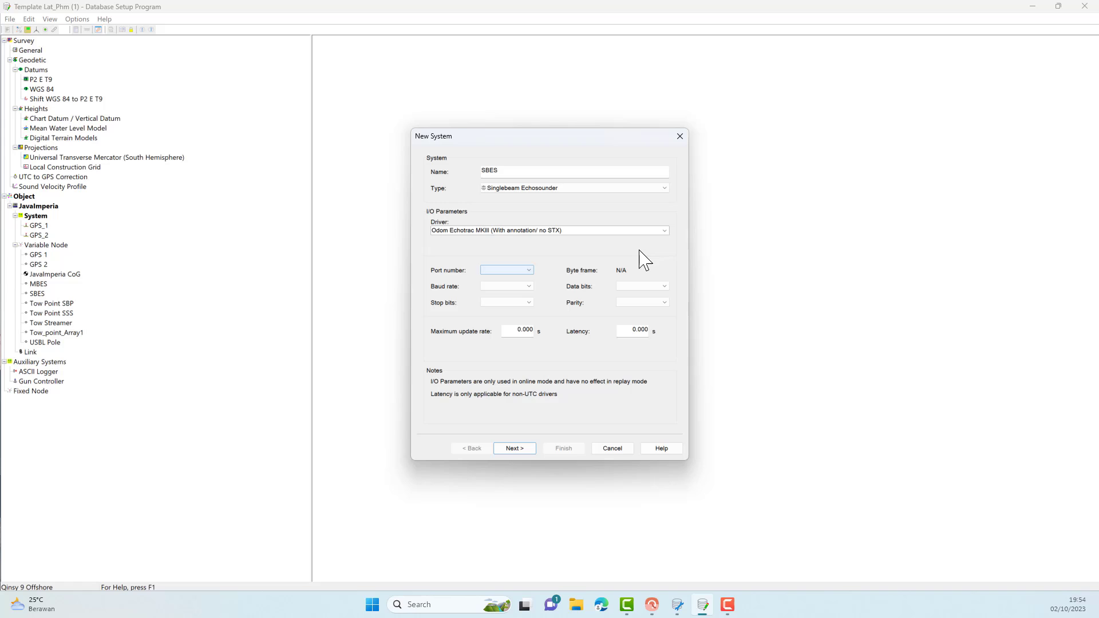
click(666, 231)
scroll(665, 245, up, 7)
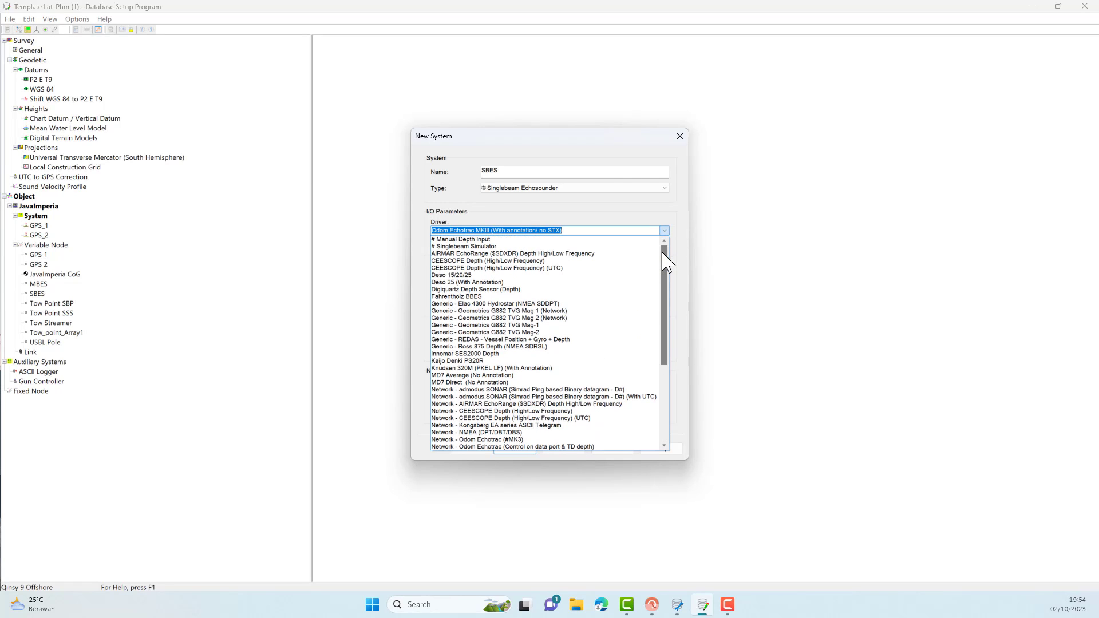
click(614, 246)
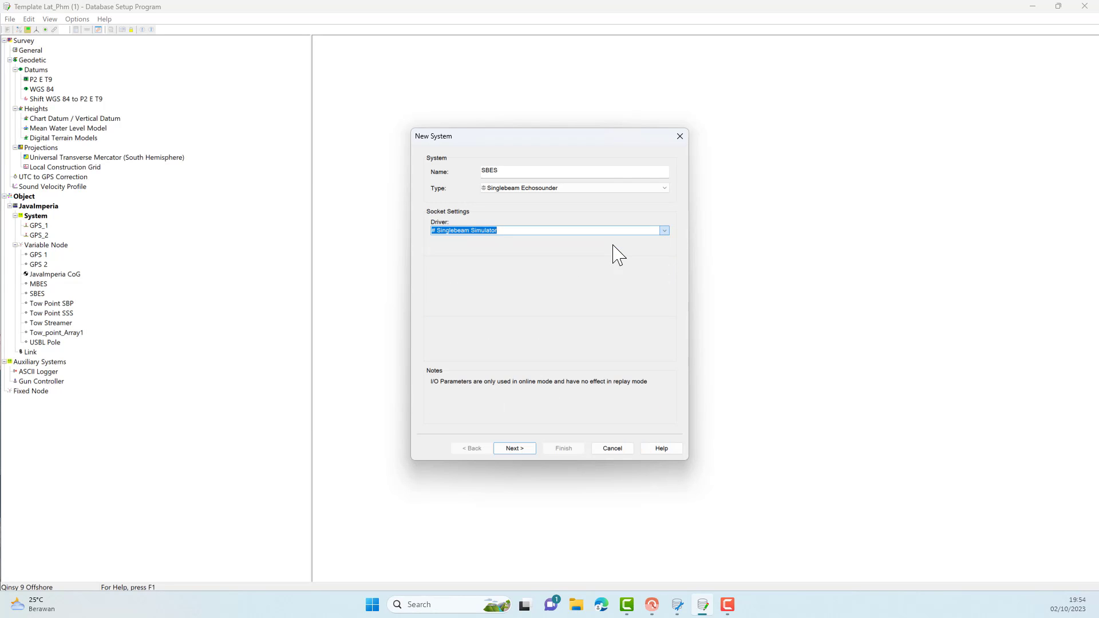
- Assign the SBES node as transducer and finish the echosounder without related systems
click(521, 451)
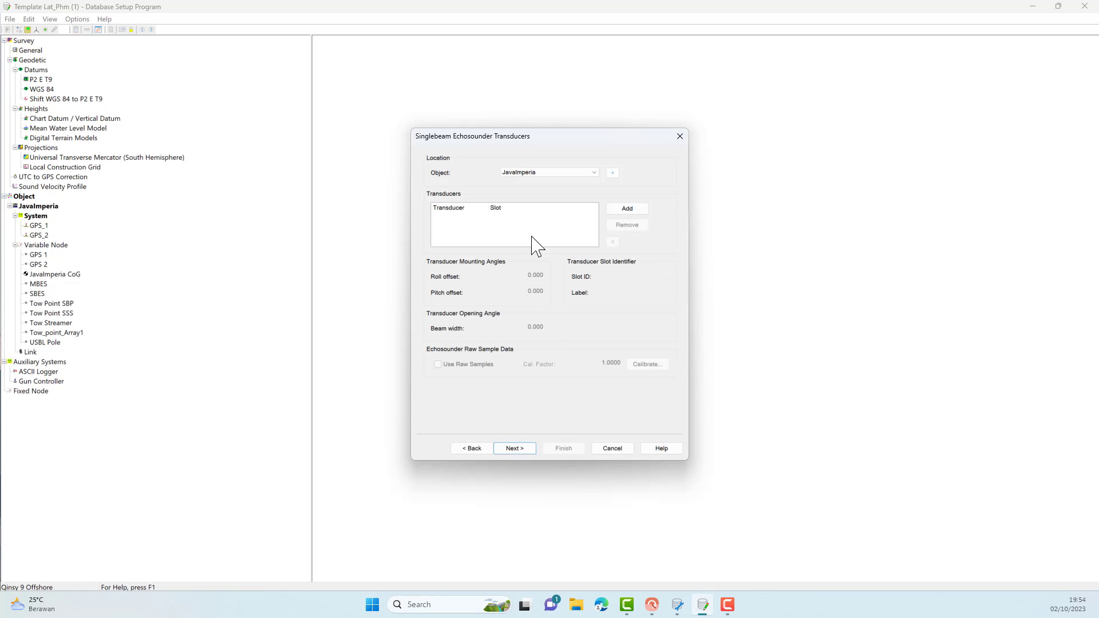
click(628, 208)
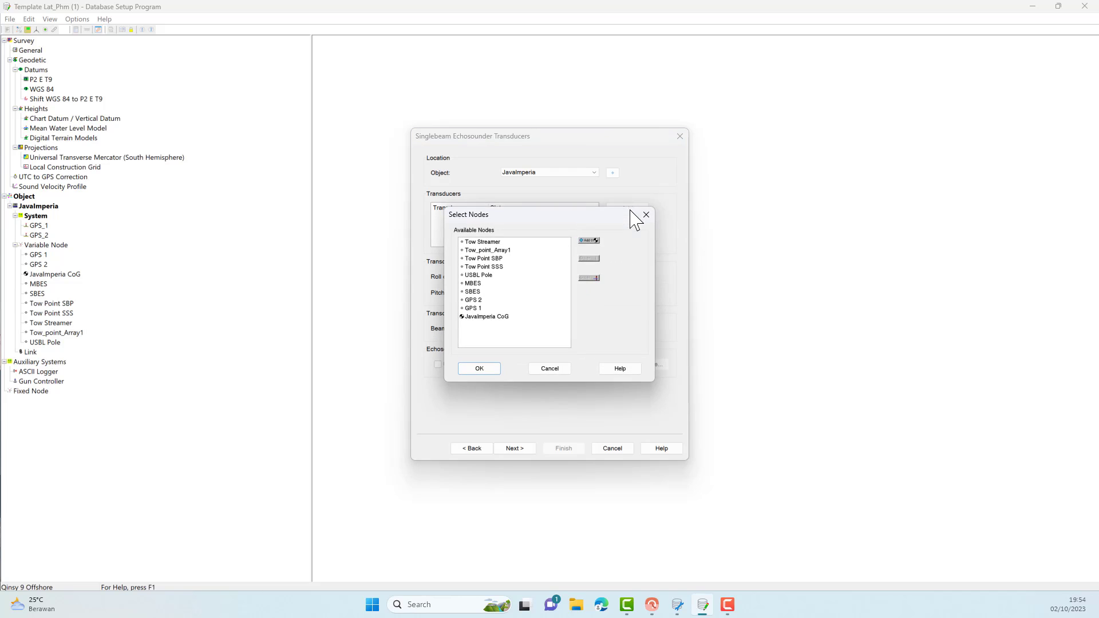
click(487, 292)
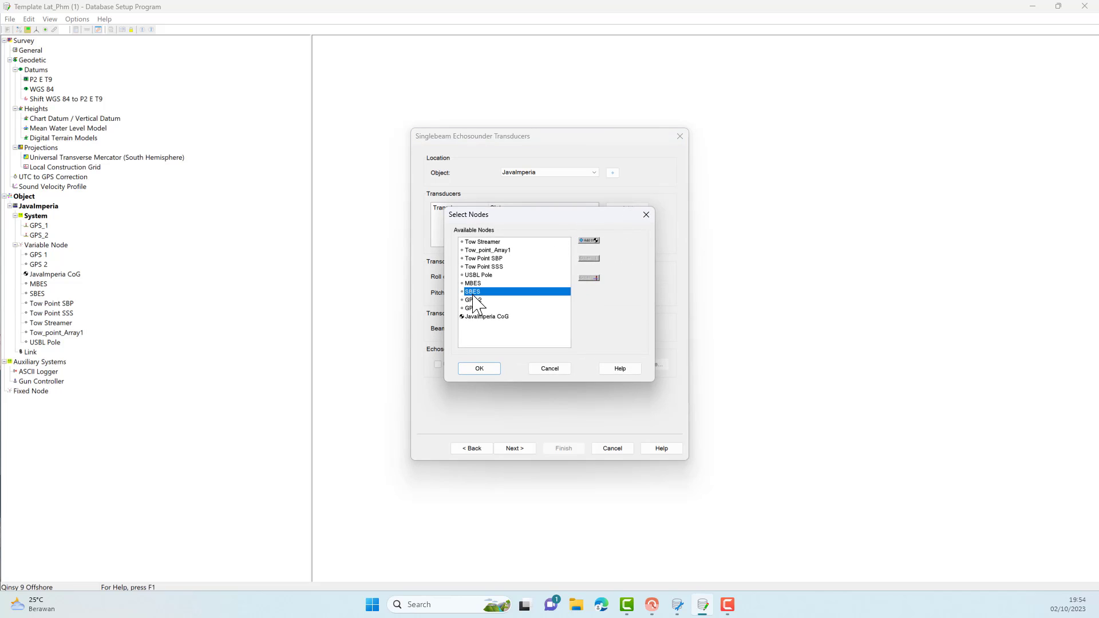
click(494, 370)
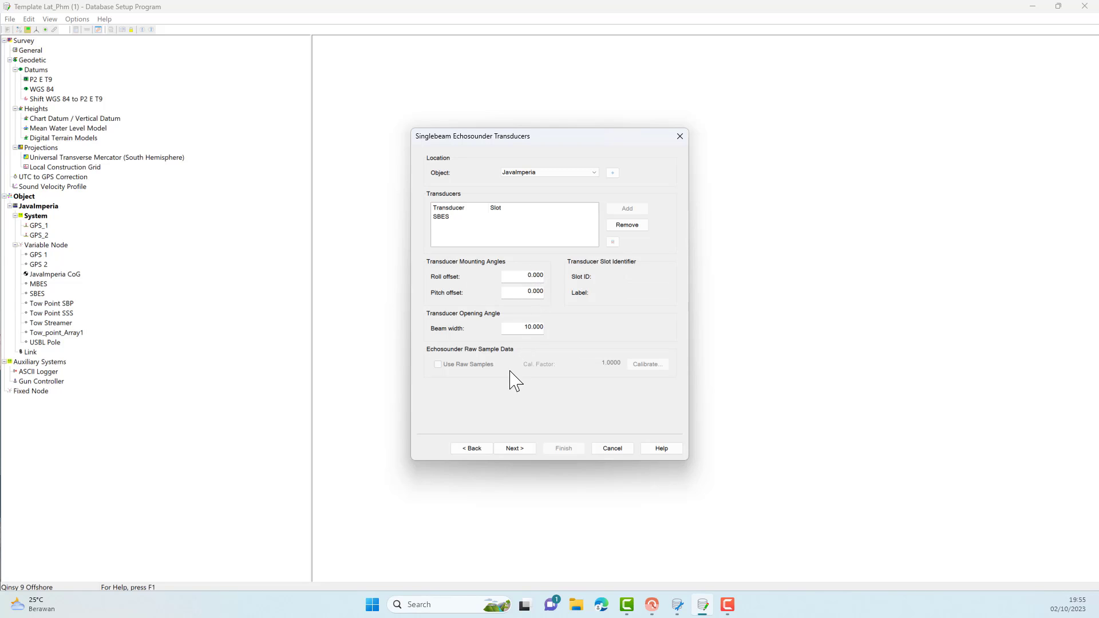
click(513, 449)
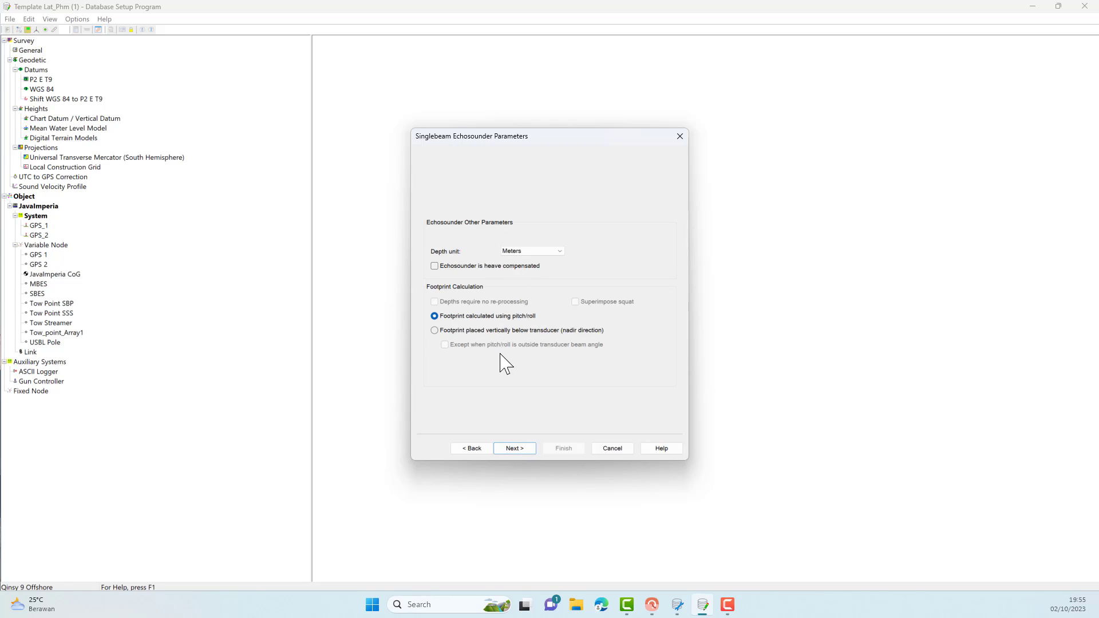
click(515, 449)
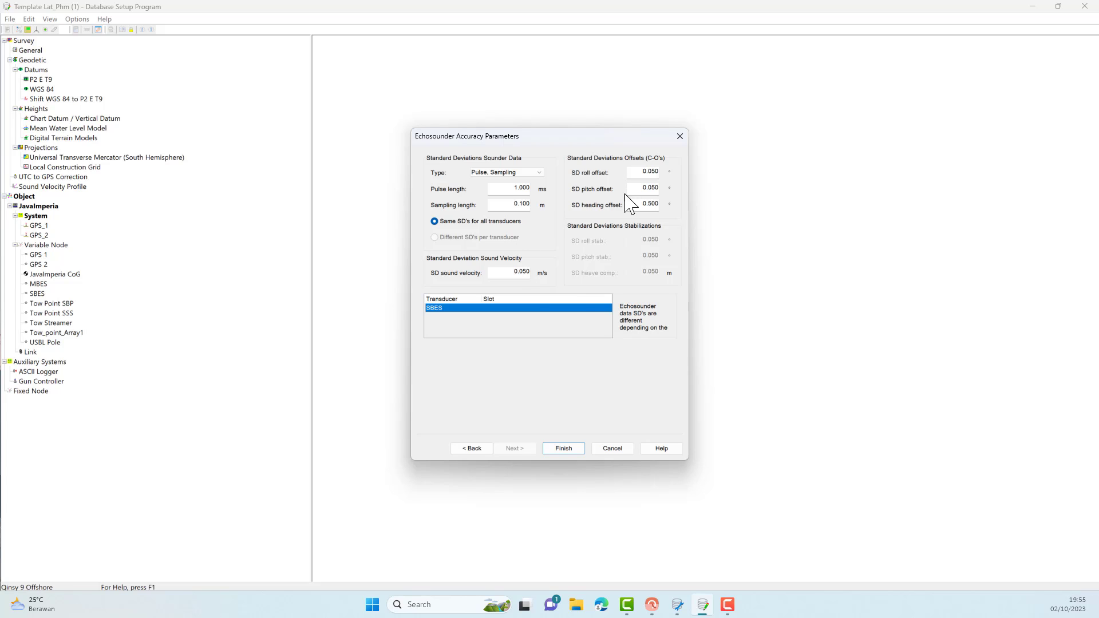
click(555, 444)
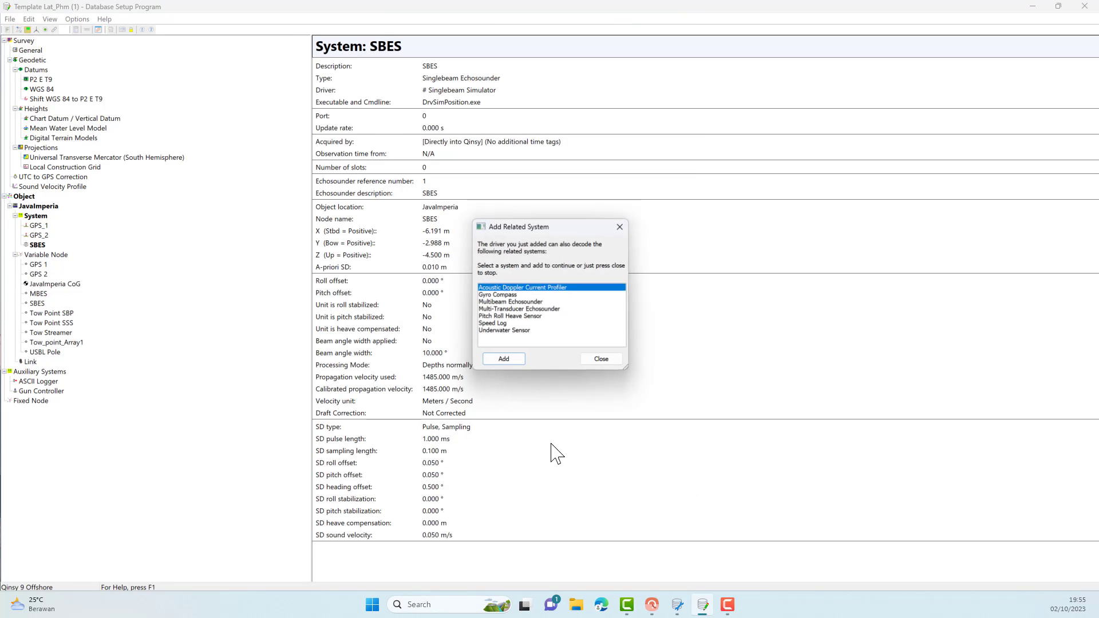
click(595, 361)
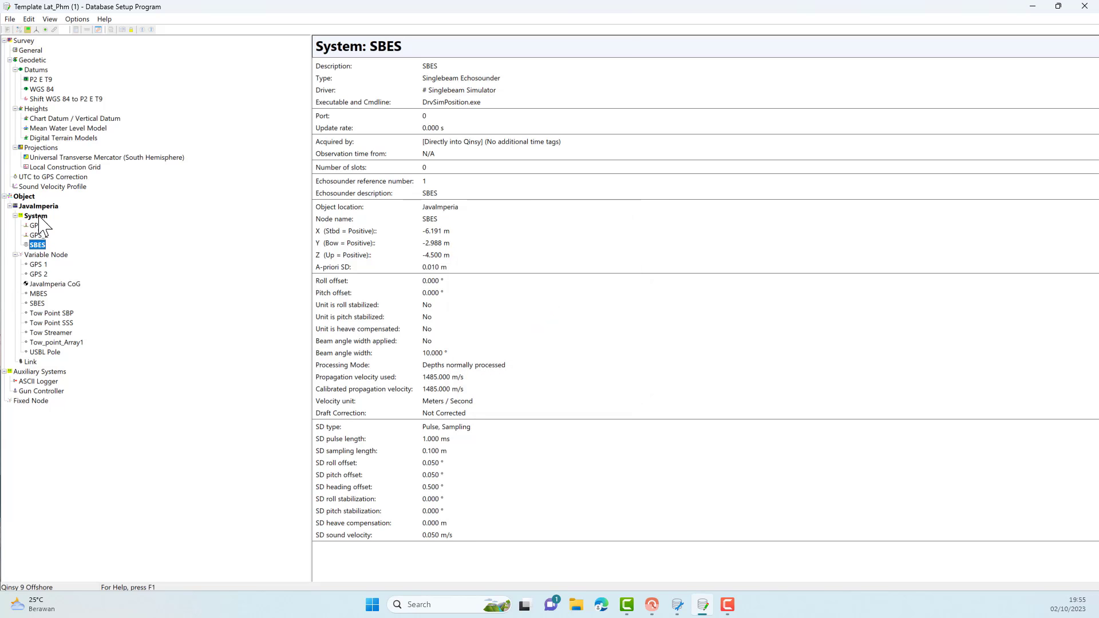
click(35, 216)
- Create the MBES system as a Multibeam Echosounder with the # Multibeam Simulator driver
click(64, 223)
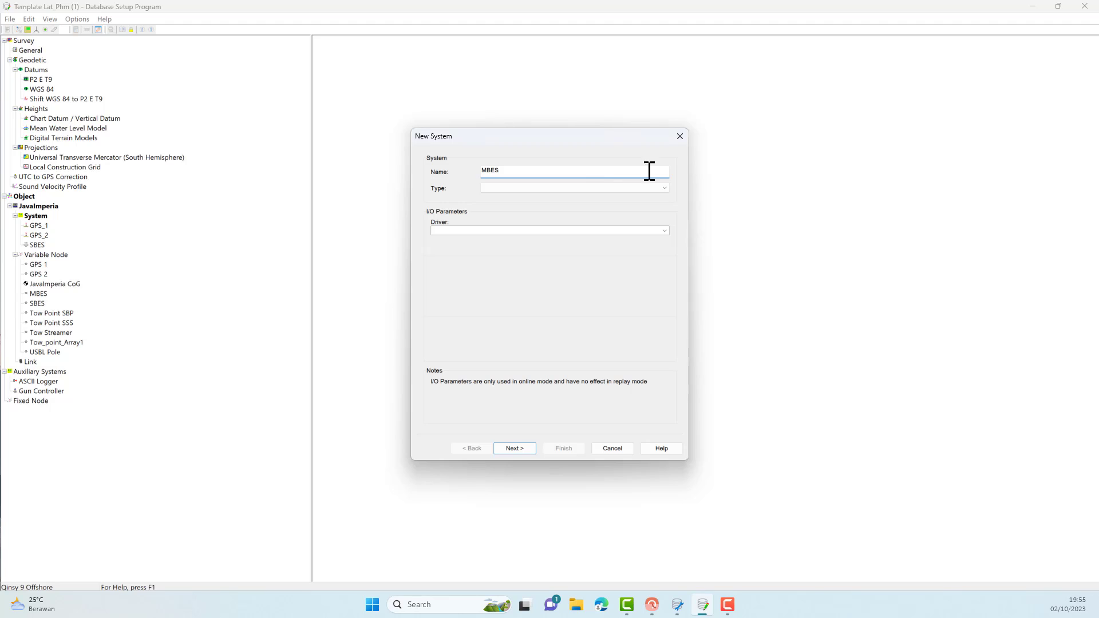
click(666, 191)
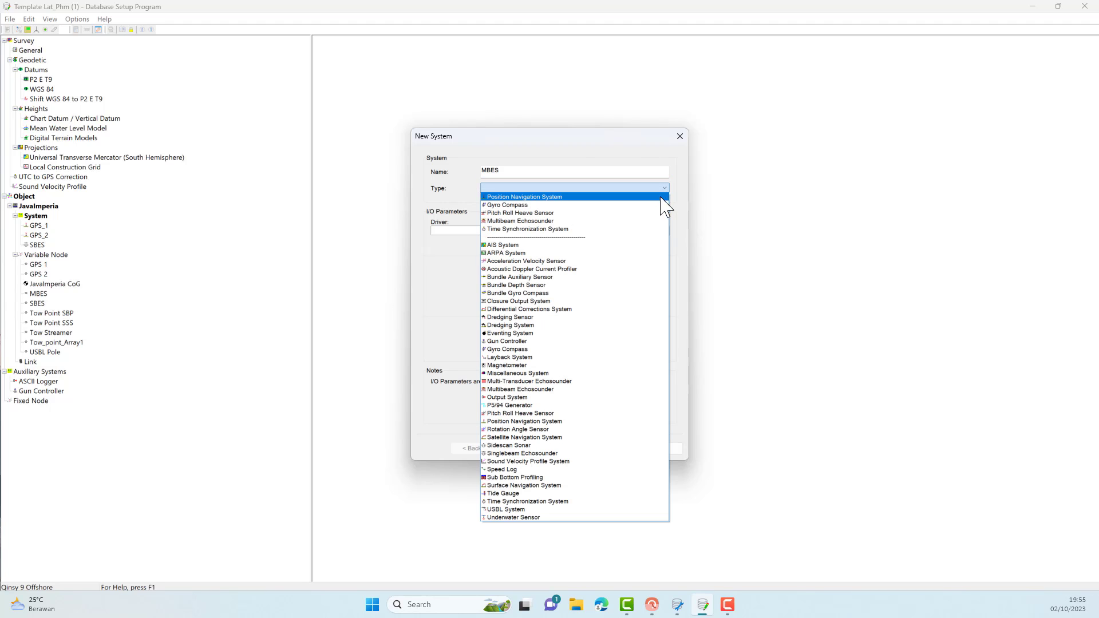
click(639, 221)
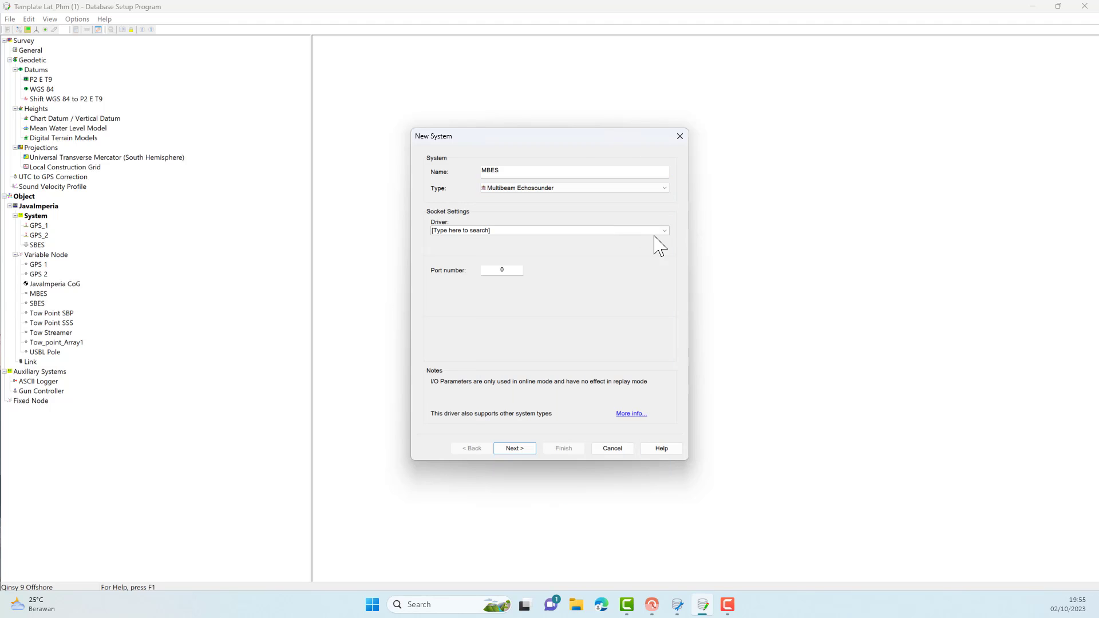
click(668, 233)
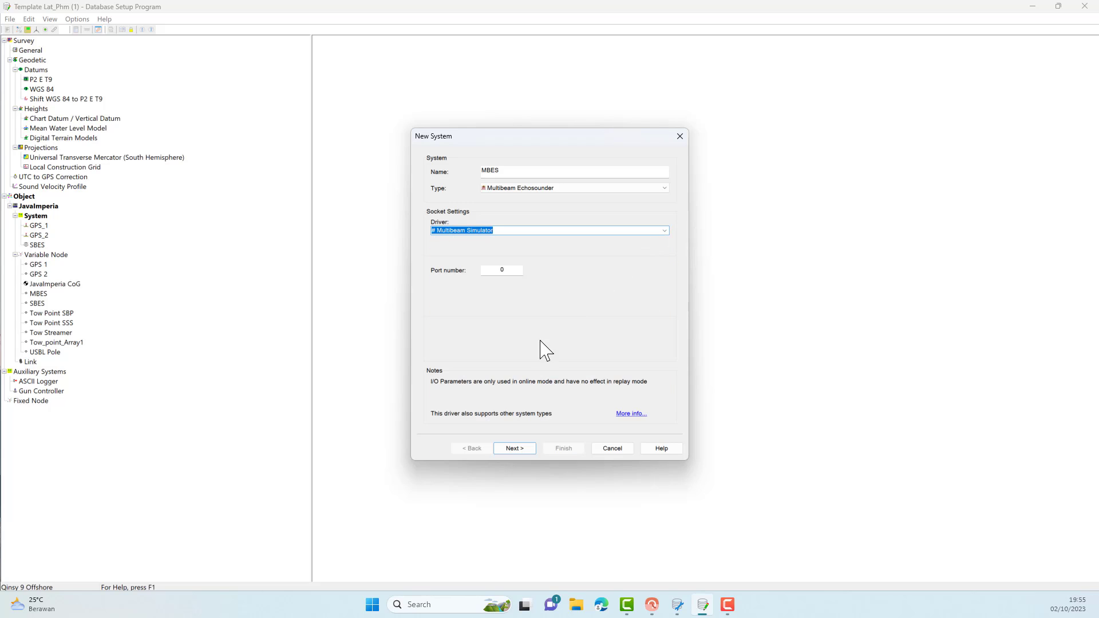
click(515, 450)
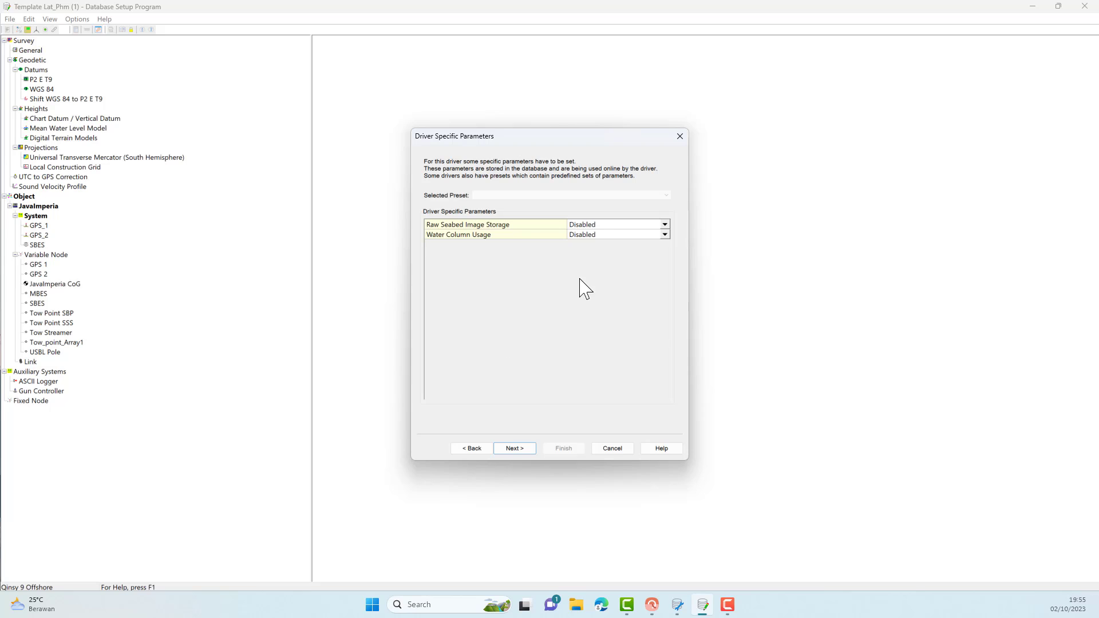
- Enable Raw Seabed Image Storage and Water Column Usage for the MBES driver
click(664, 225)
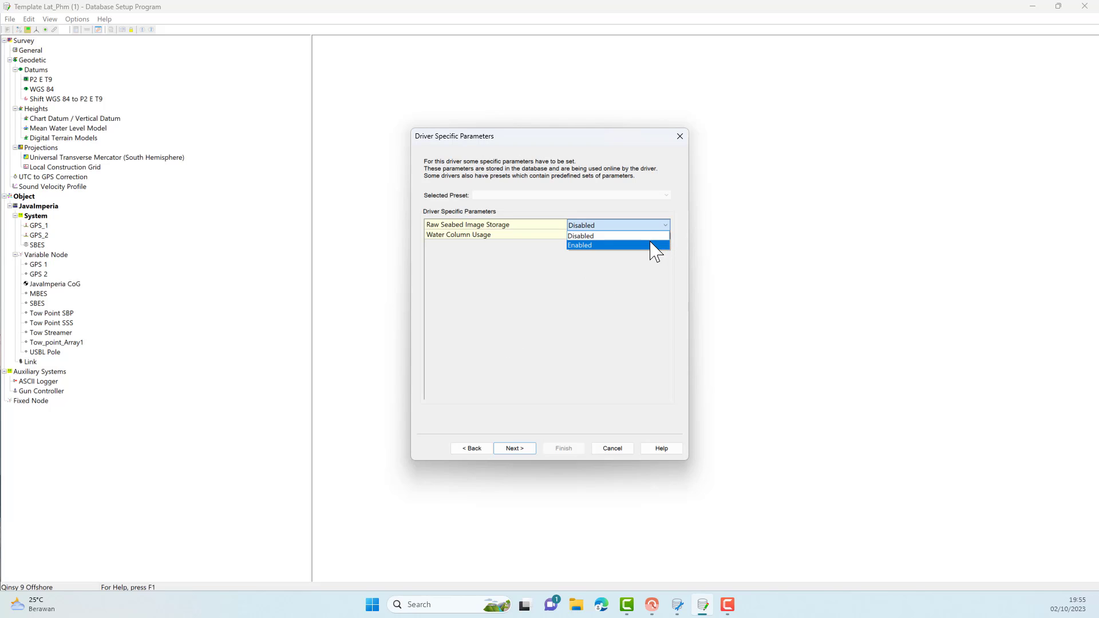
click(654, 245)
click(664, 235)
click(650, 255)
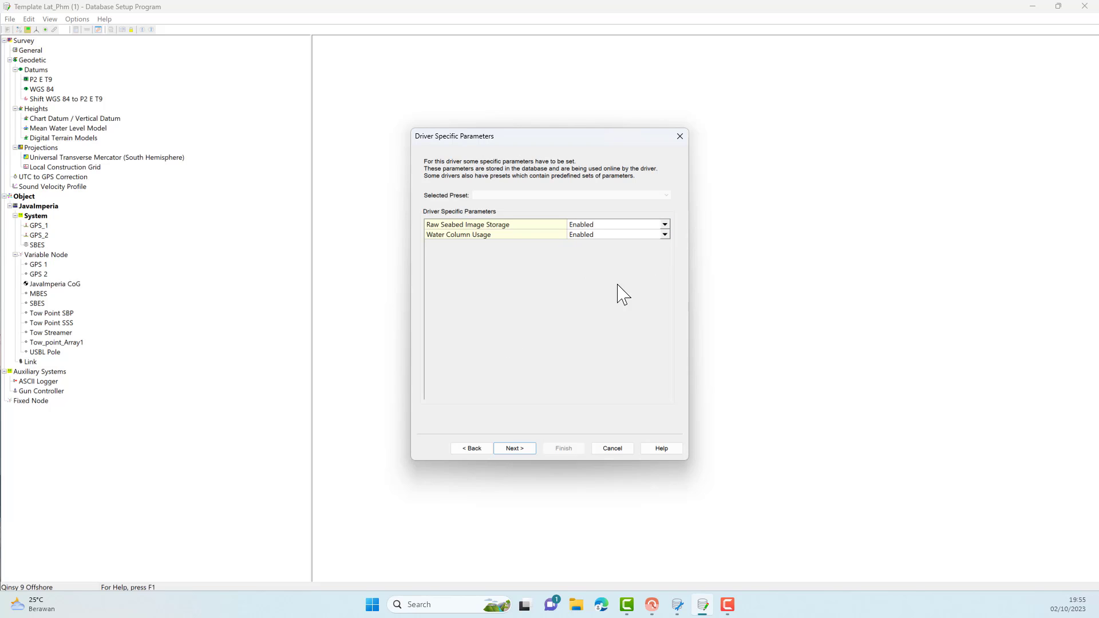
click(529, 451)
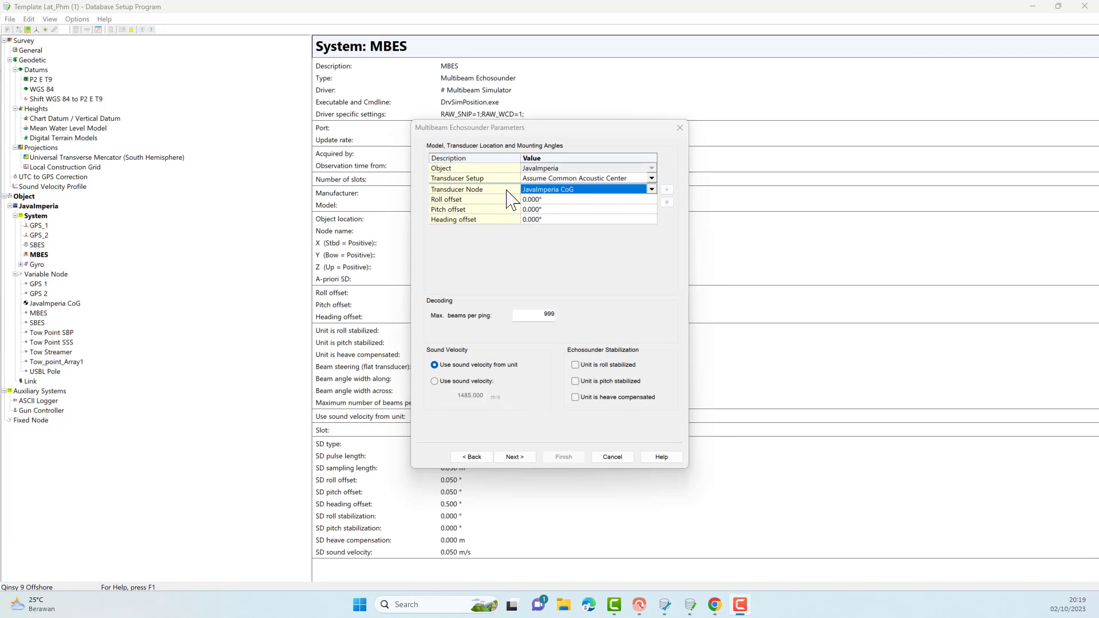
- Attach the MBES transducer to the MBES node and finish creating the system
click(477, 189)
click(651, 189)
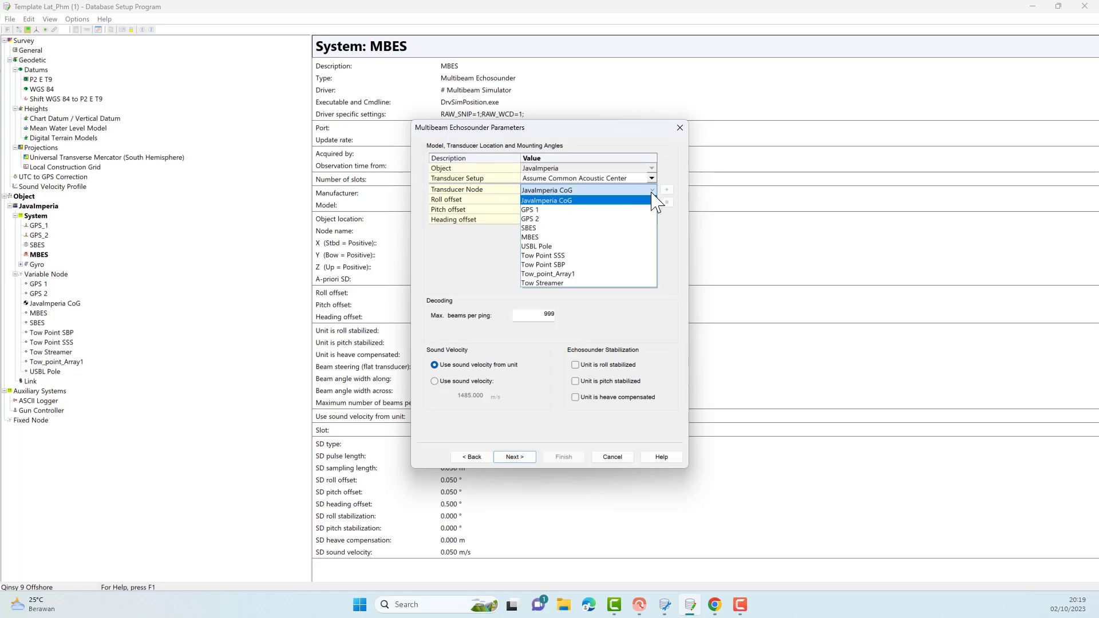
click(579, 238)
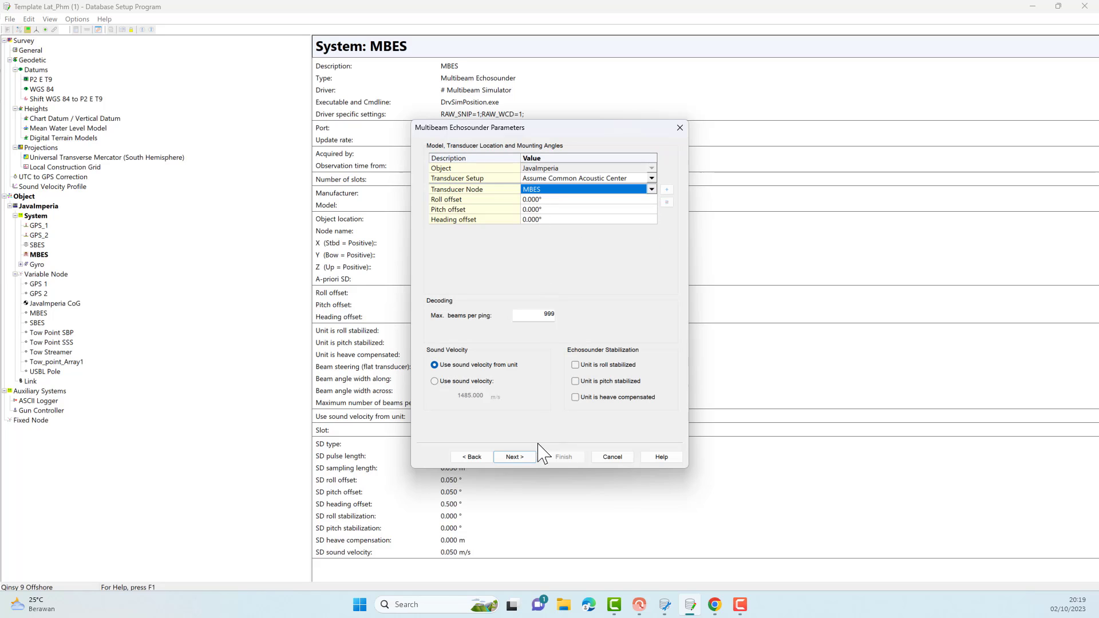
click(518, 457)
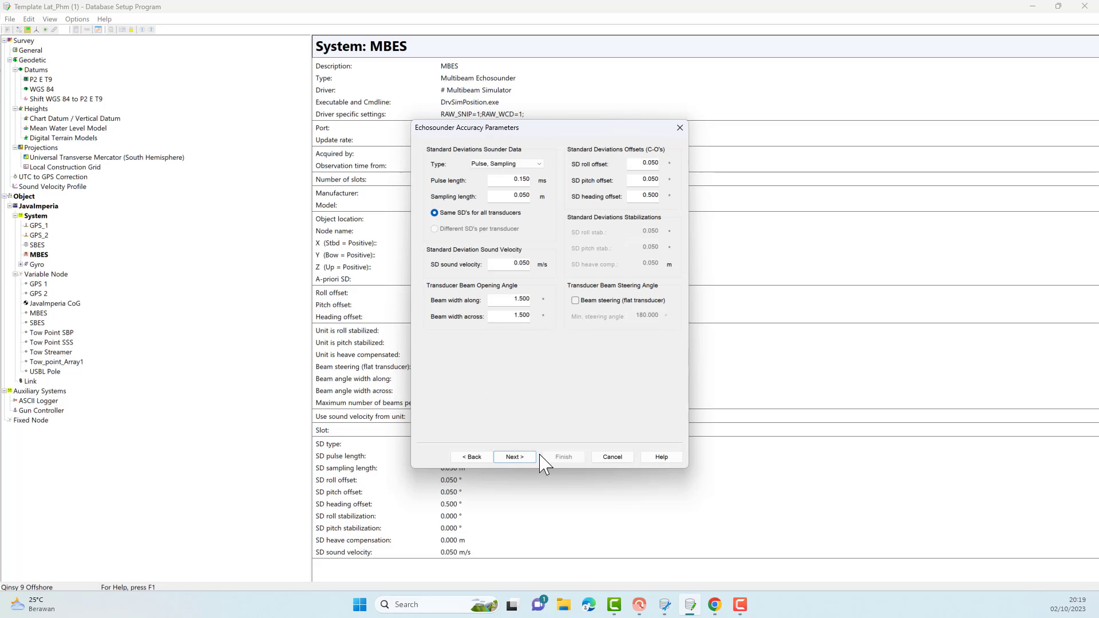
click(533, 457)
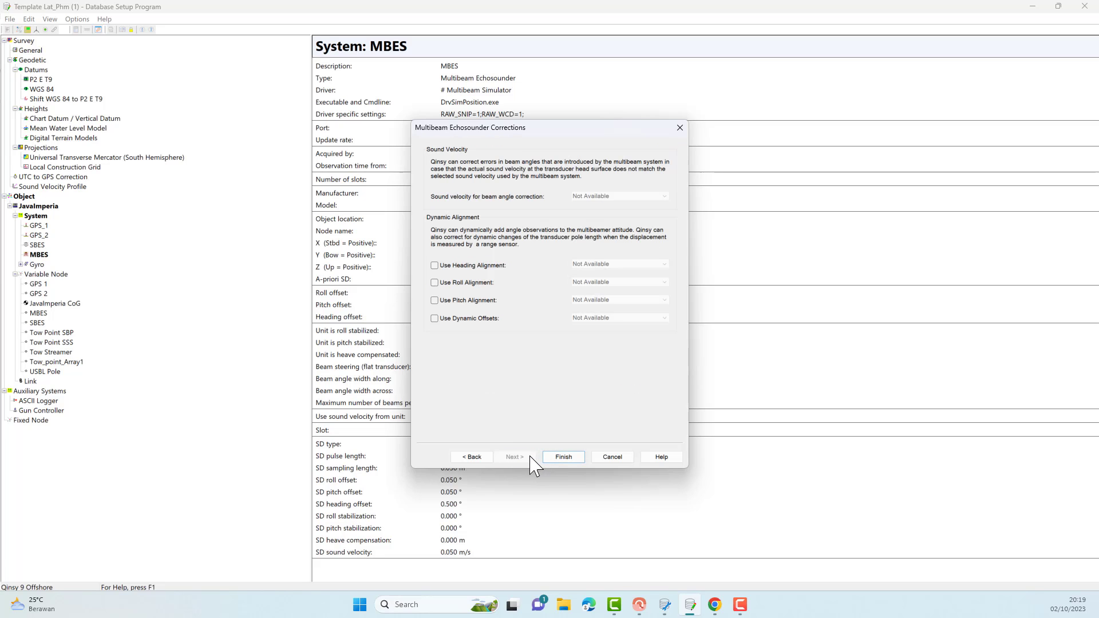
click(552, 458)
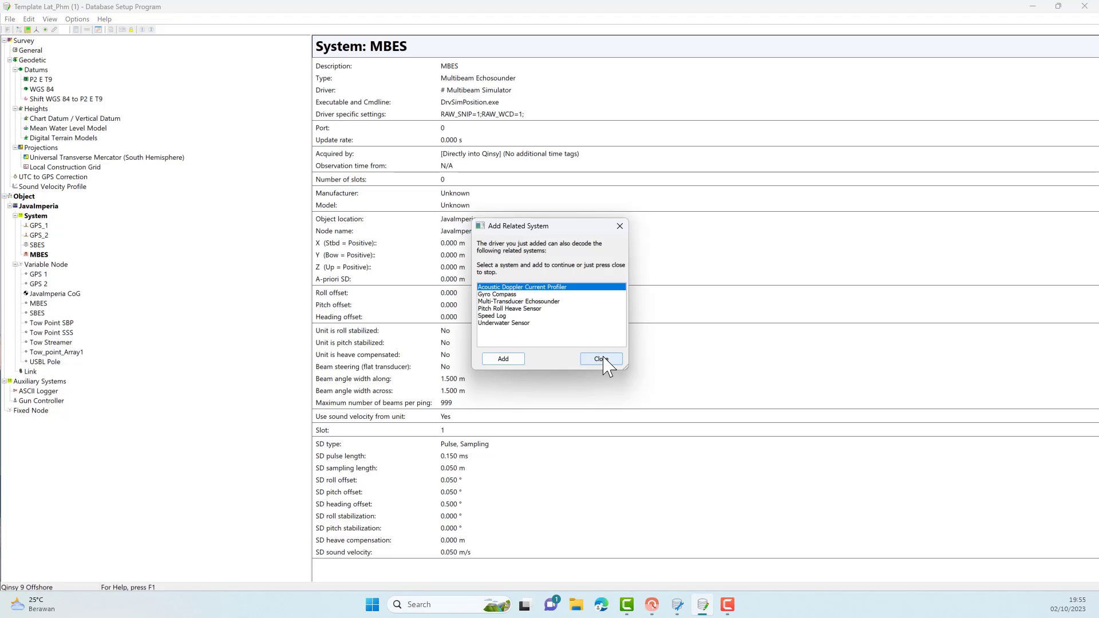
click(601, 359)
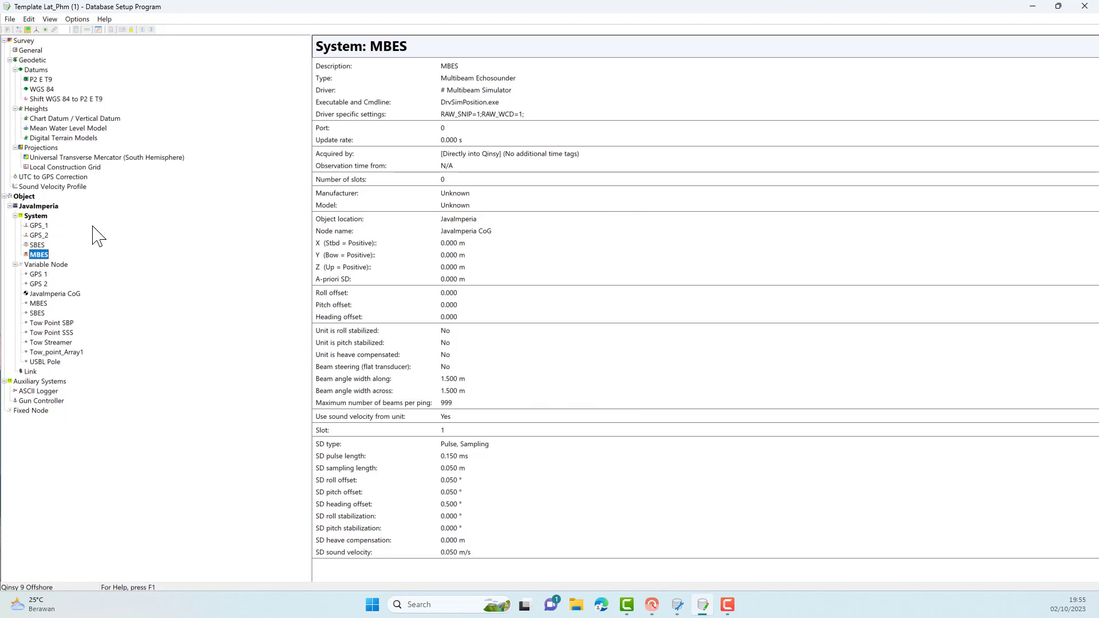
click(41, 215)
- Create the Gyro system as a Gyro Compass on # Heading Simulator, adding no related systems
right_click(42, 216)
click(92, 226)
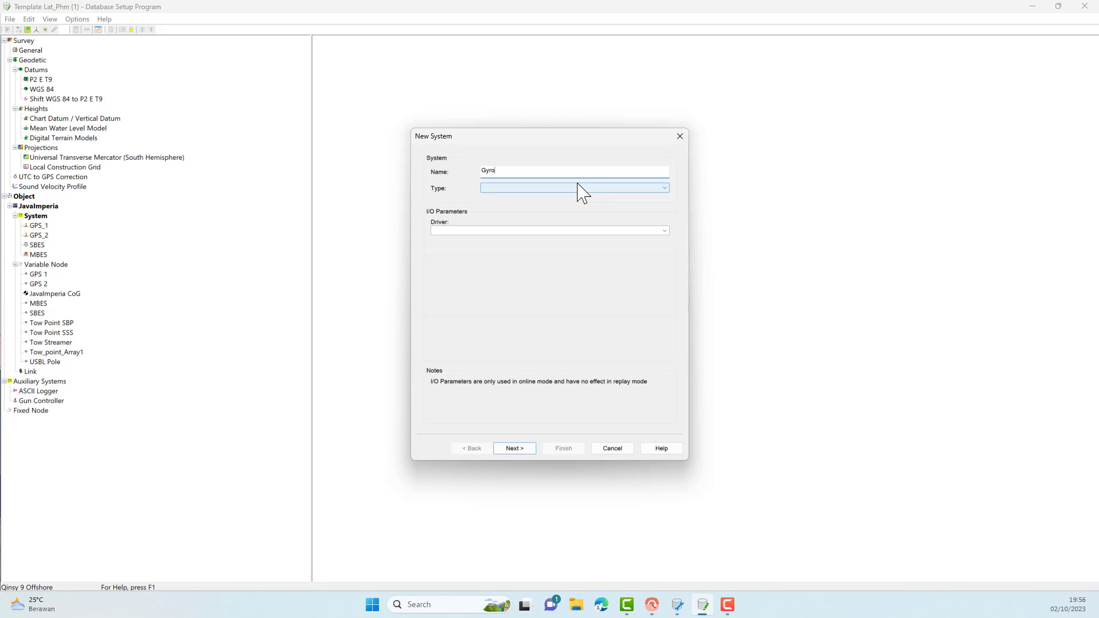
click(641, 188)
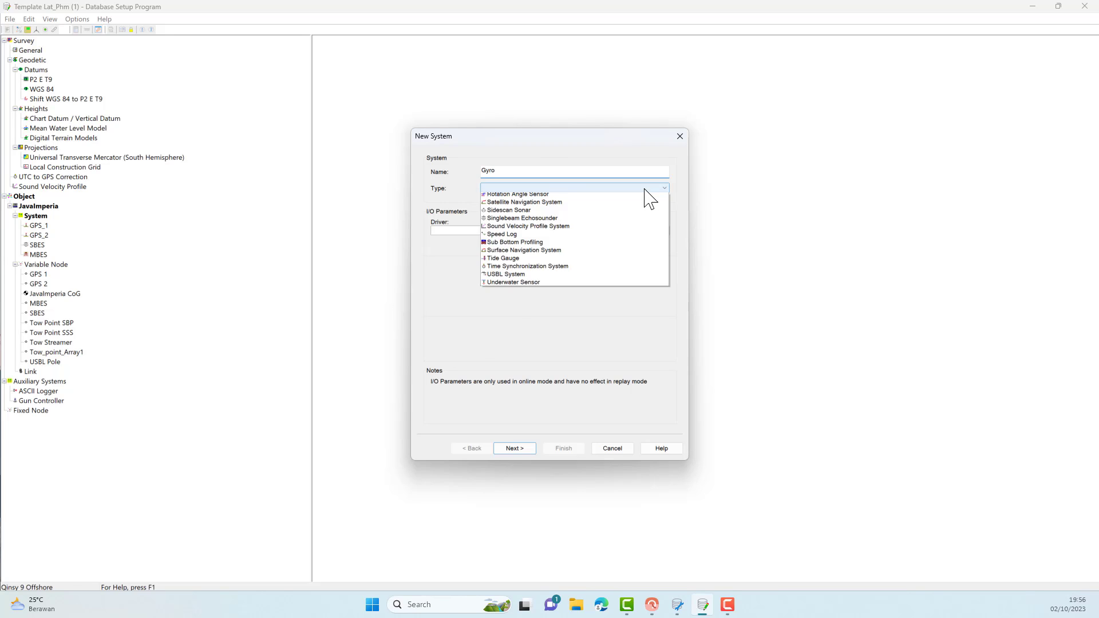
click(623, 205)
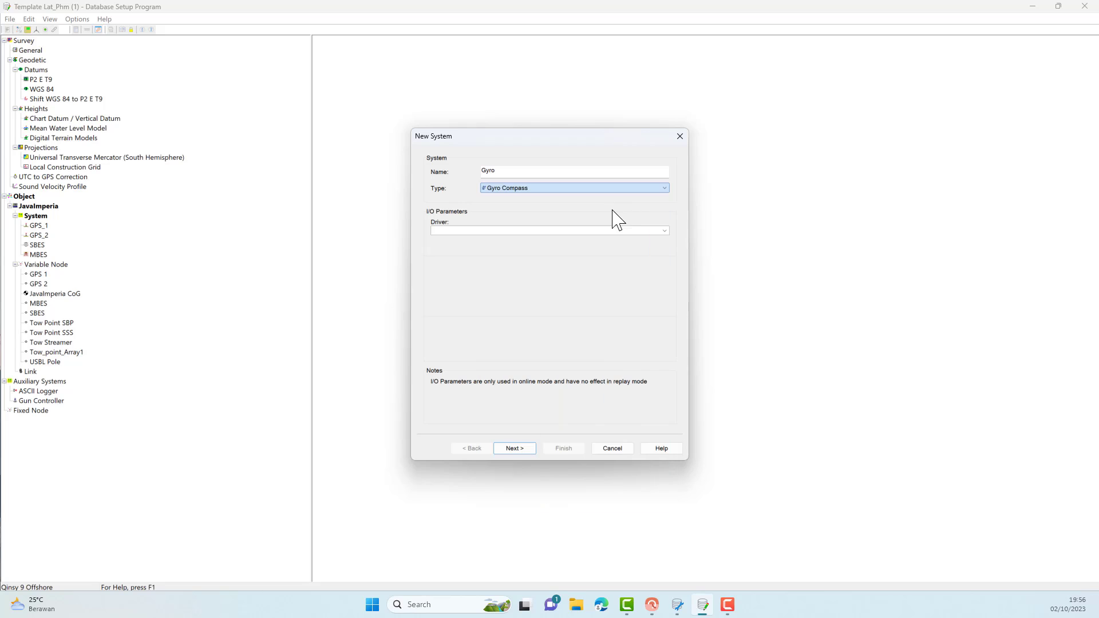
click(657, 231)
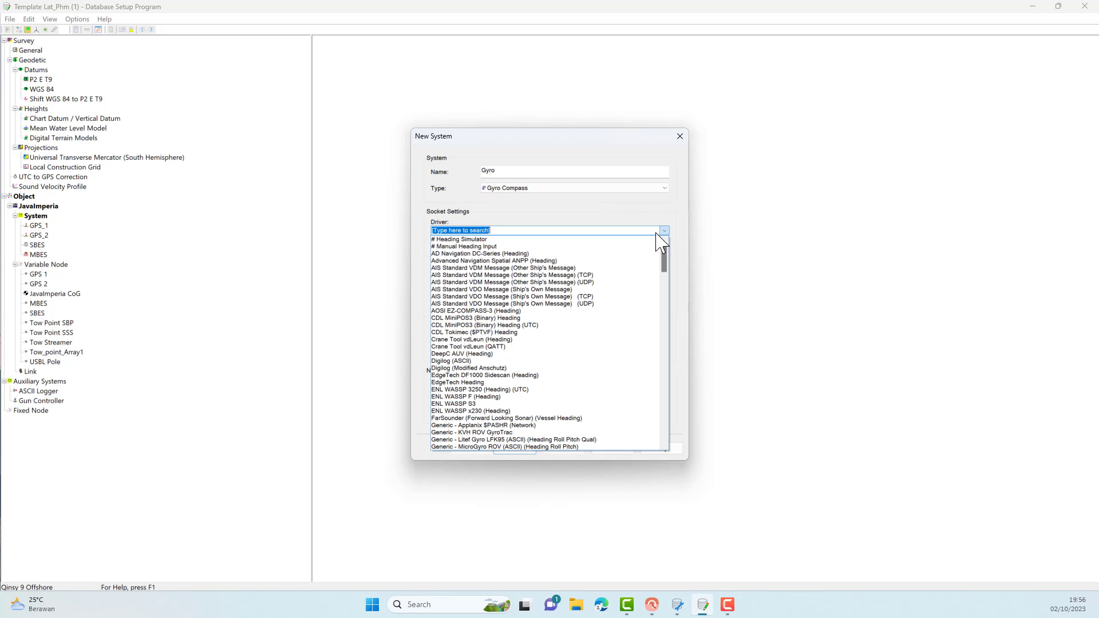
click(641, 240)
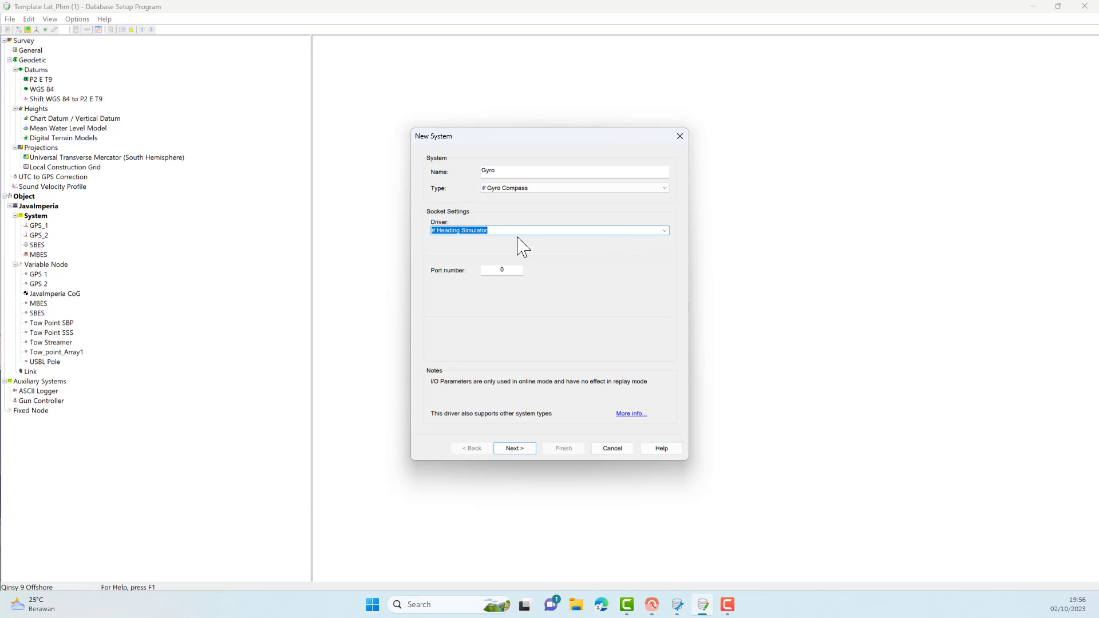
click(517, 448)
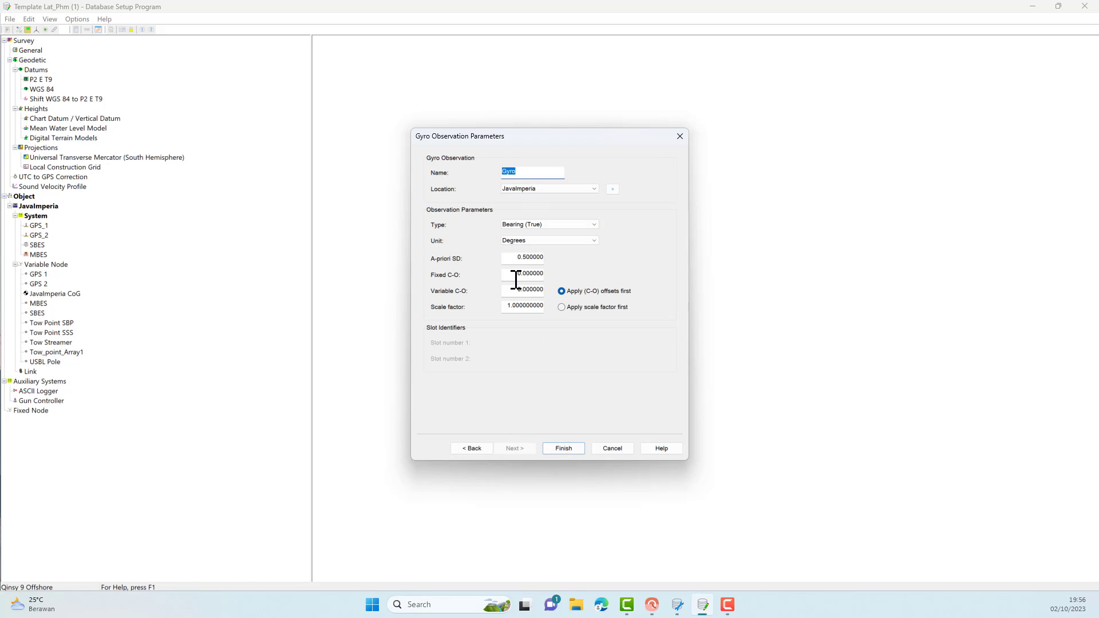
drag(516, 277, 553, 277)
click(561, 448)
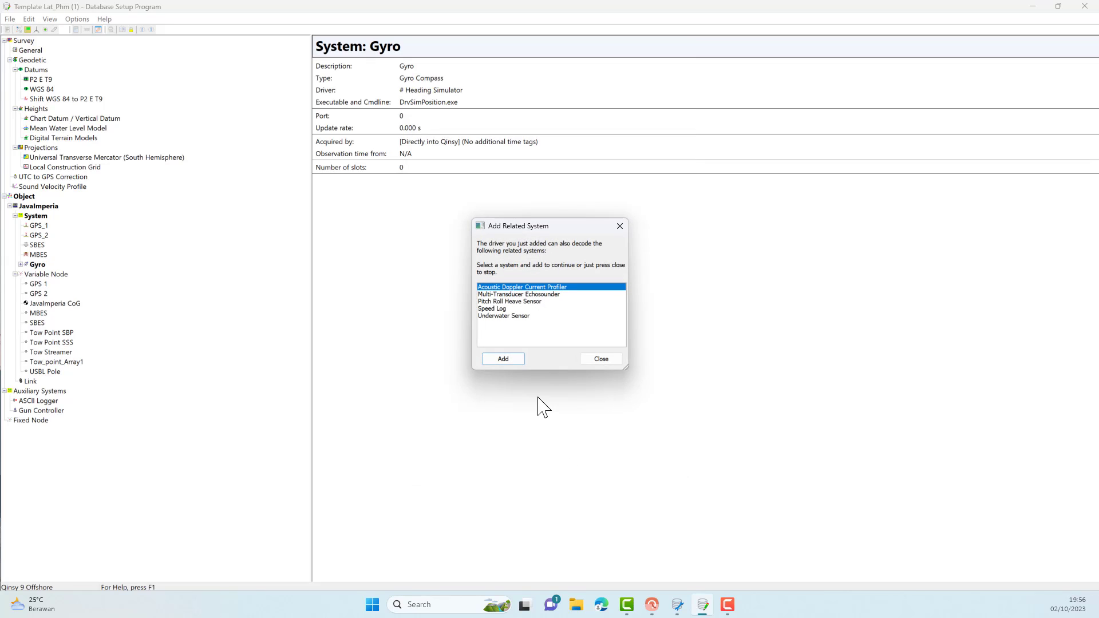
click(598, 360)
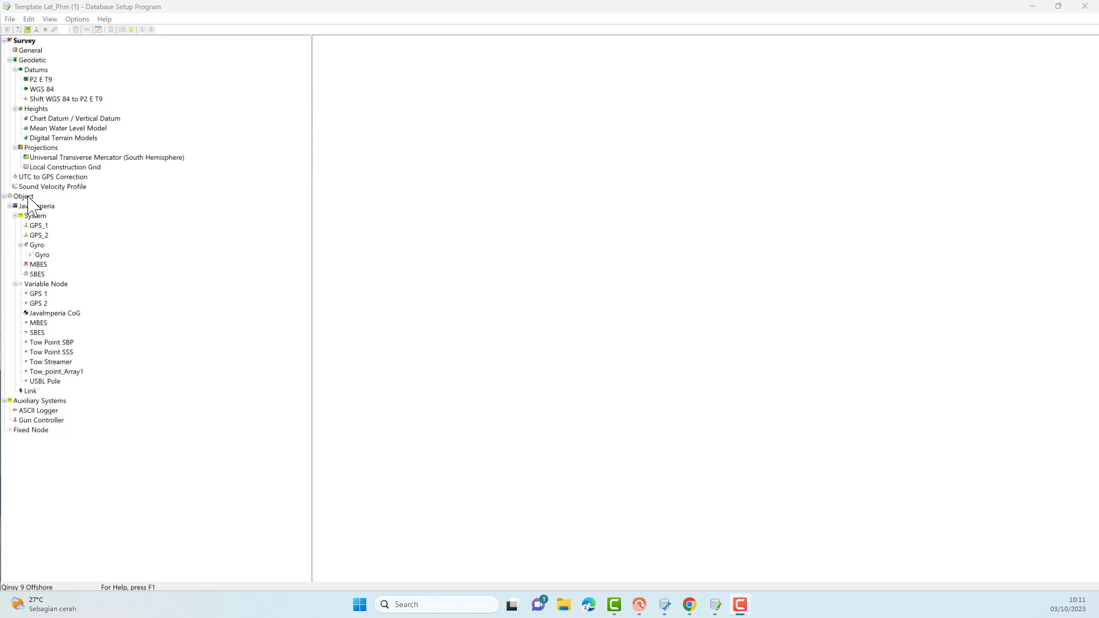
- Create a new Towed Fish object named SSS
right_click(28, 197)
click(44, 204)
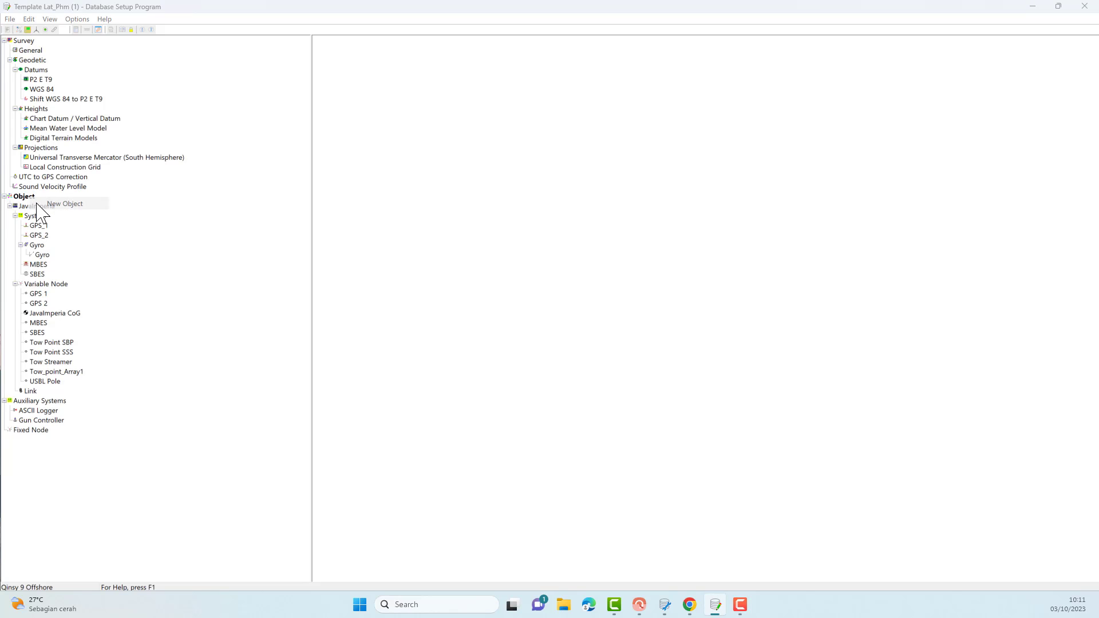
click(687, 223)
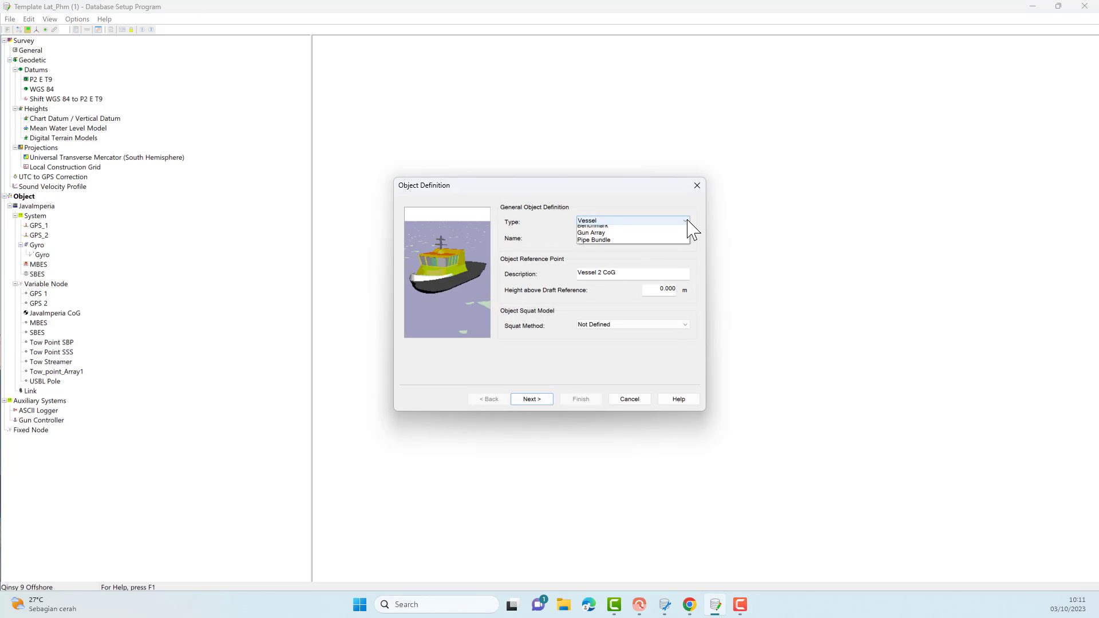
click(647, 251)
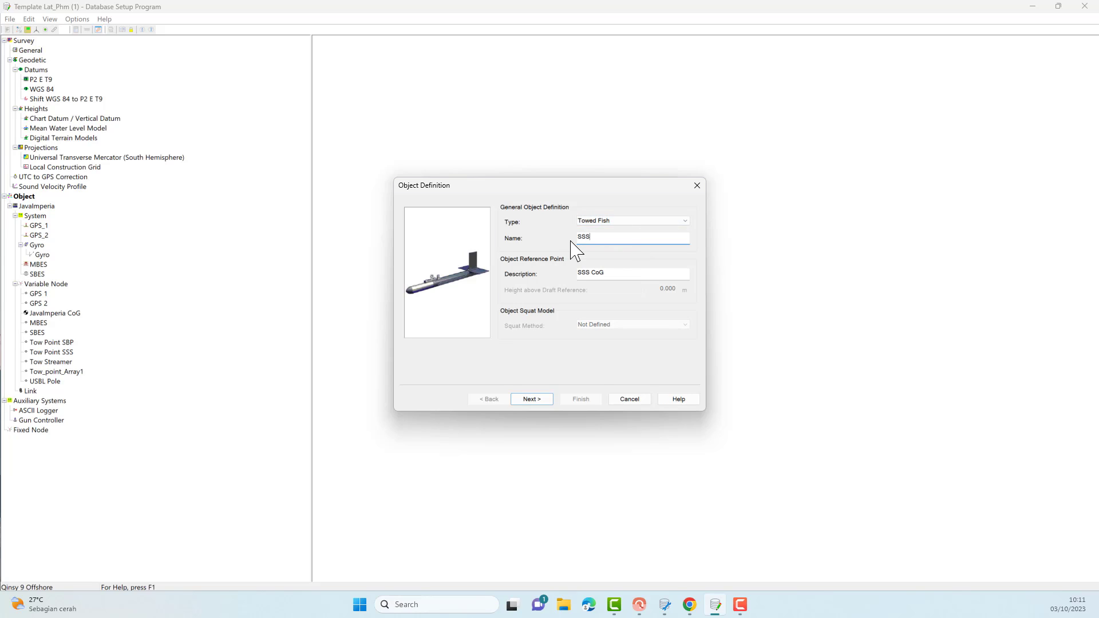
click(532, 400)
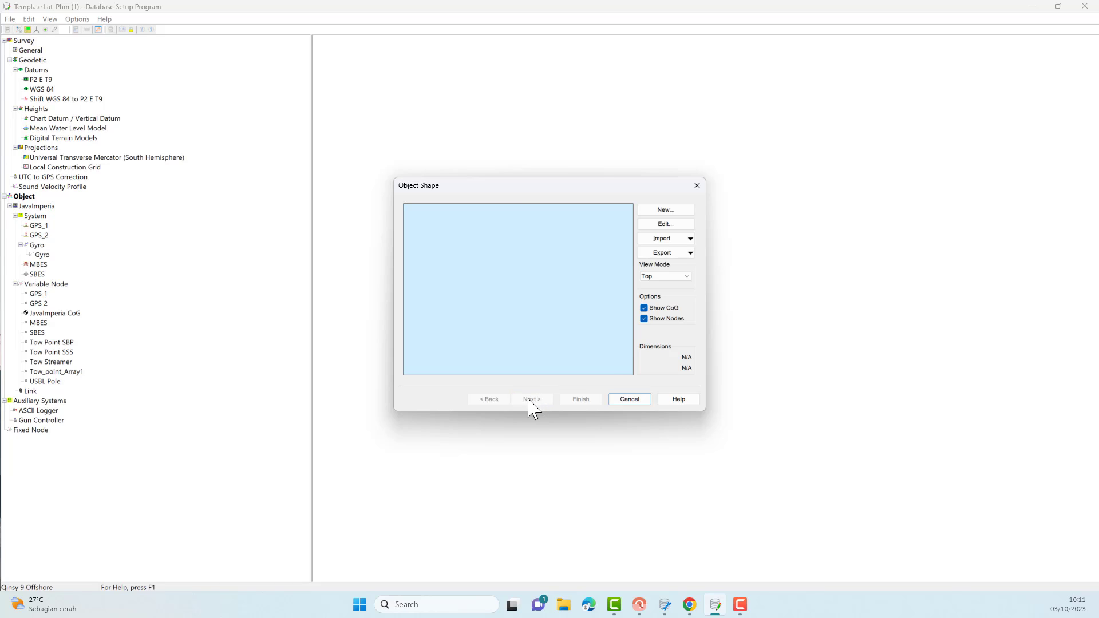
- Give SSS a 2 by 0.75 capsule outline with a solid blue fill
double_click(587, 279)
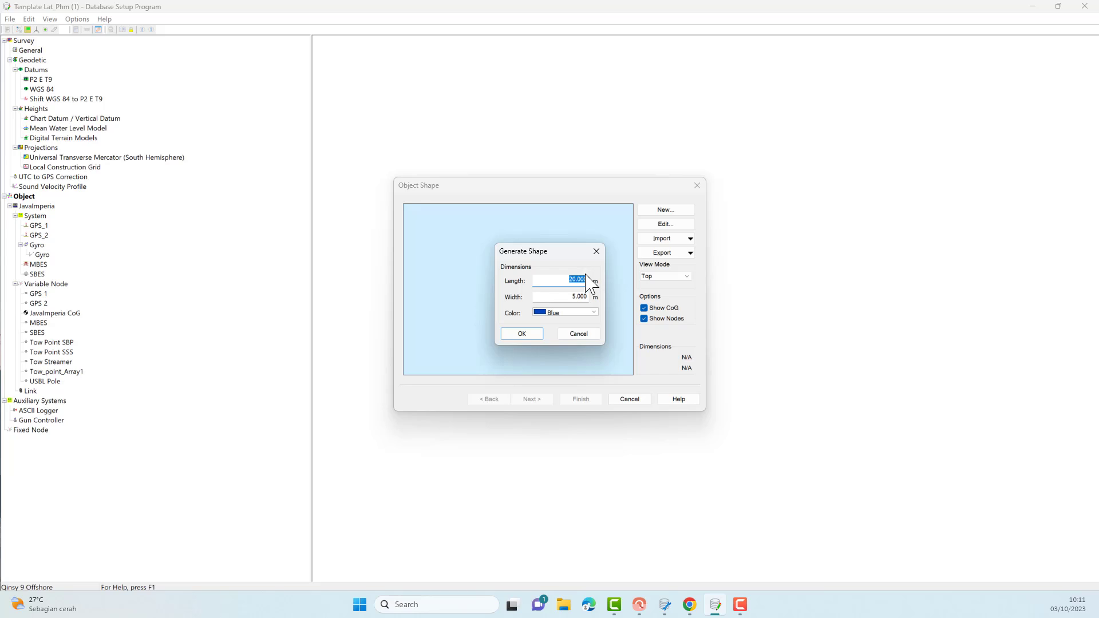
text(2)
key(Tab)
click(533, 333)
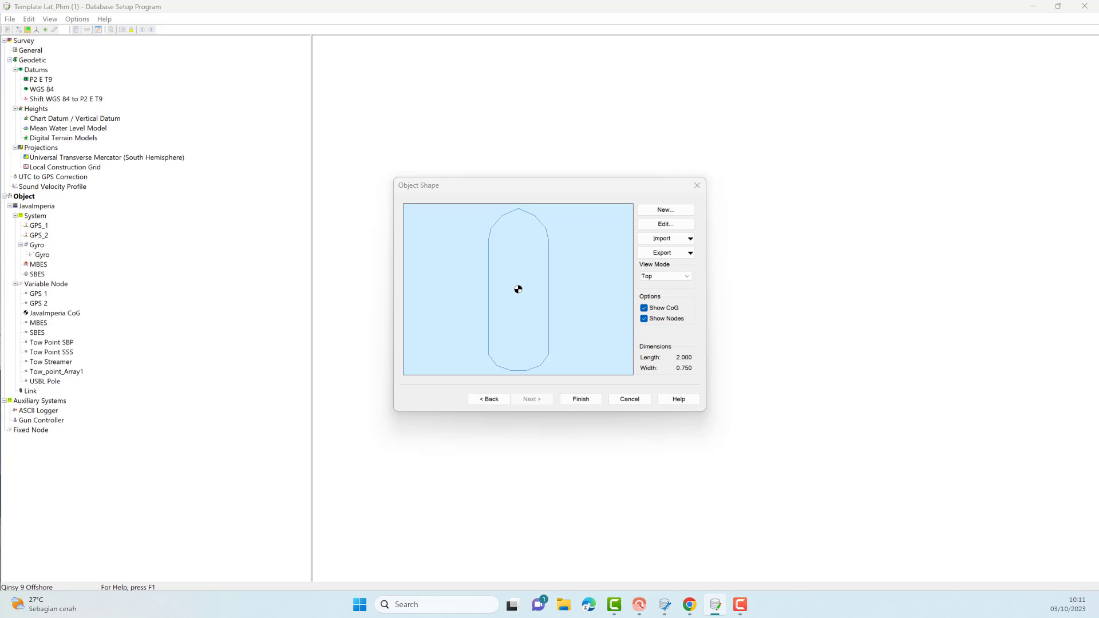
click(666, 224)
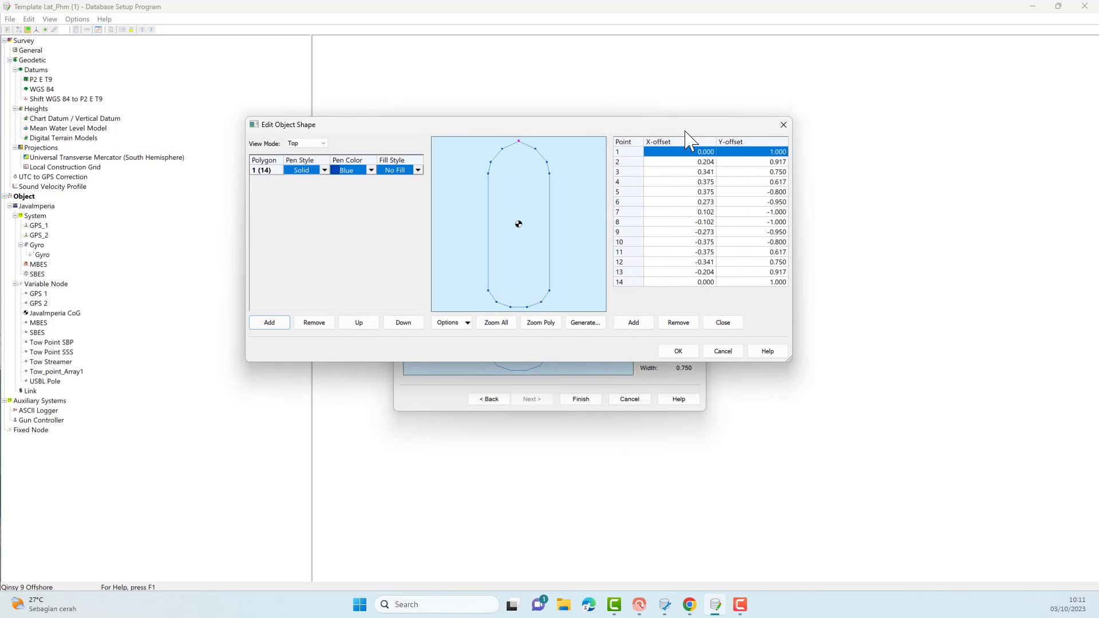
click(418, 170)
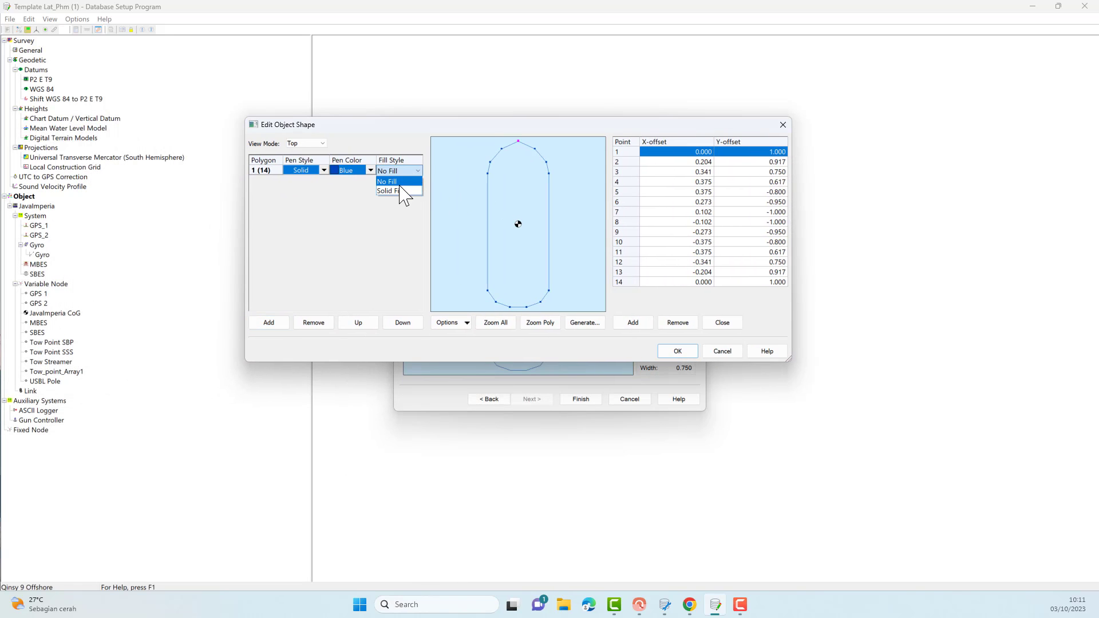
click(404, 190)
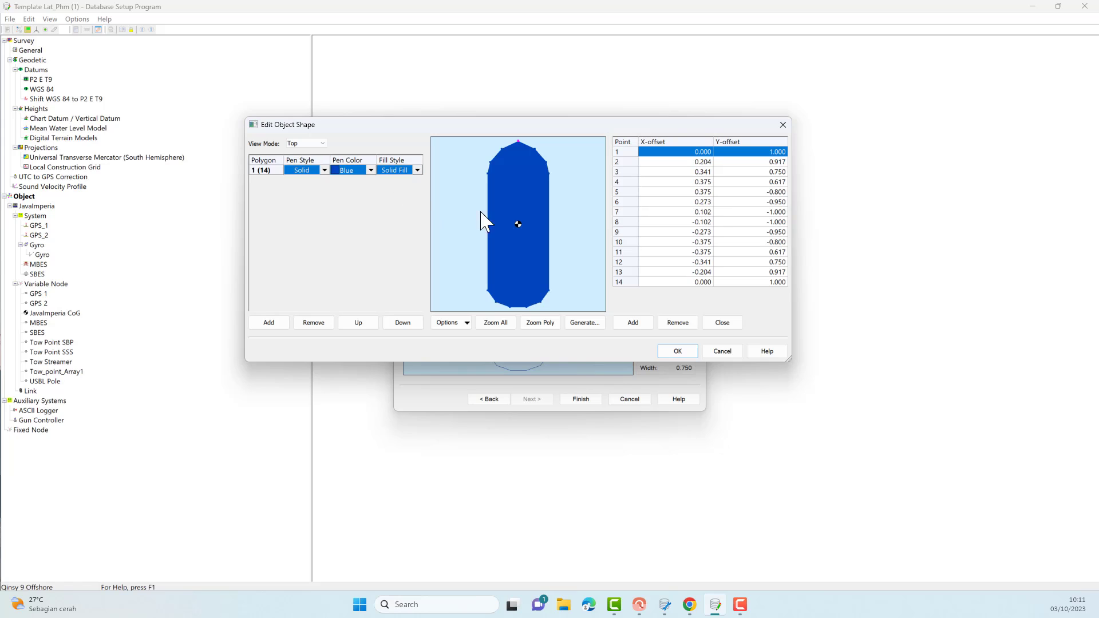
click(677, 350)
- Finish the SSS towed fish object and expand it in the object tree
click(581, 399)
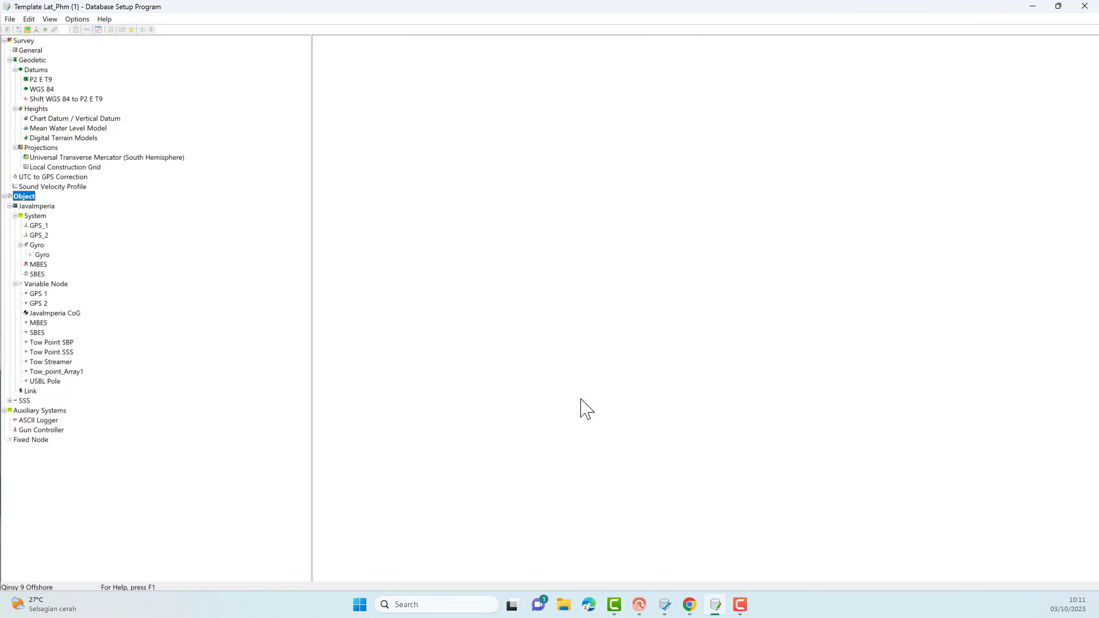
click(10, 401)
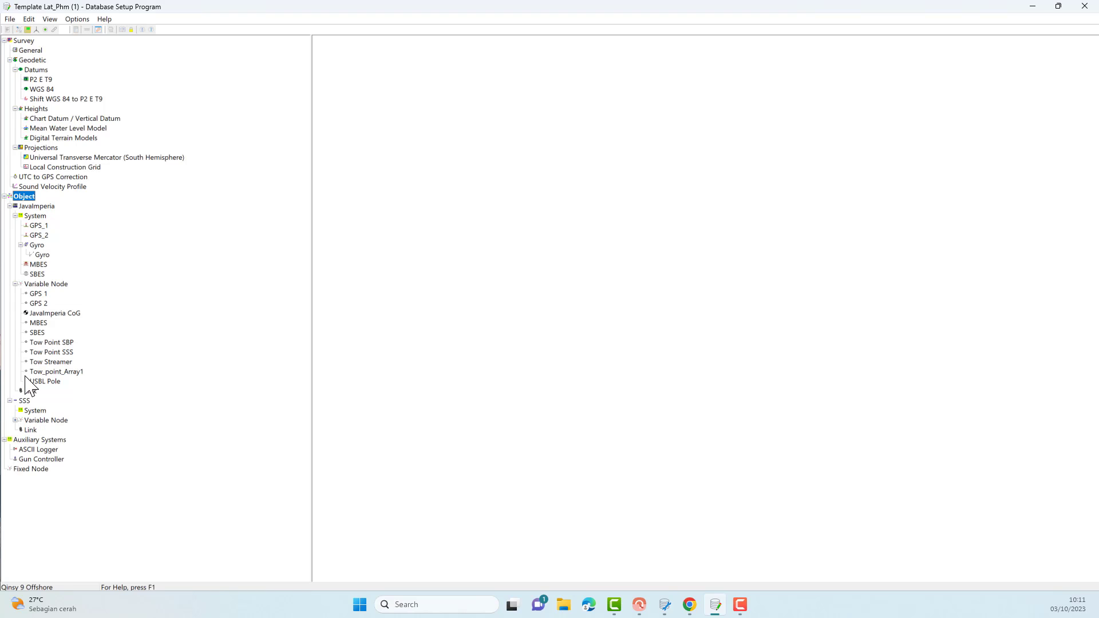
click(34, 209)
right_click(36, 210)
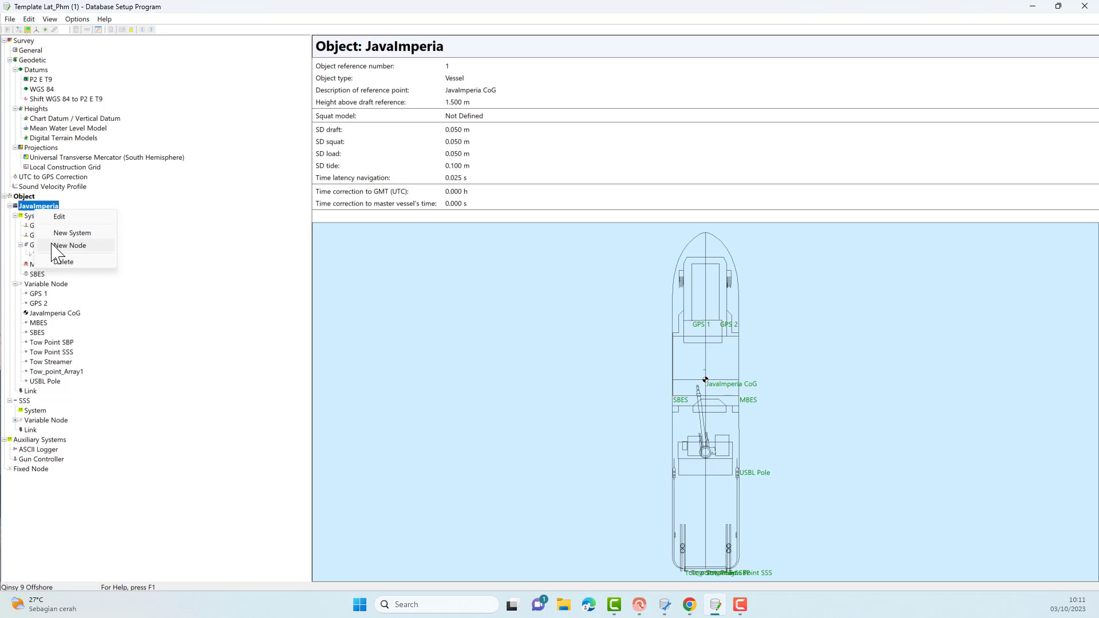
- Start a new ROV, AUV, Towhead object named SBP with reference point SBP CoG
right_click(32, 197)
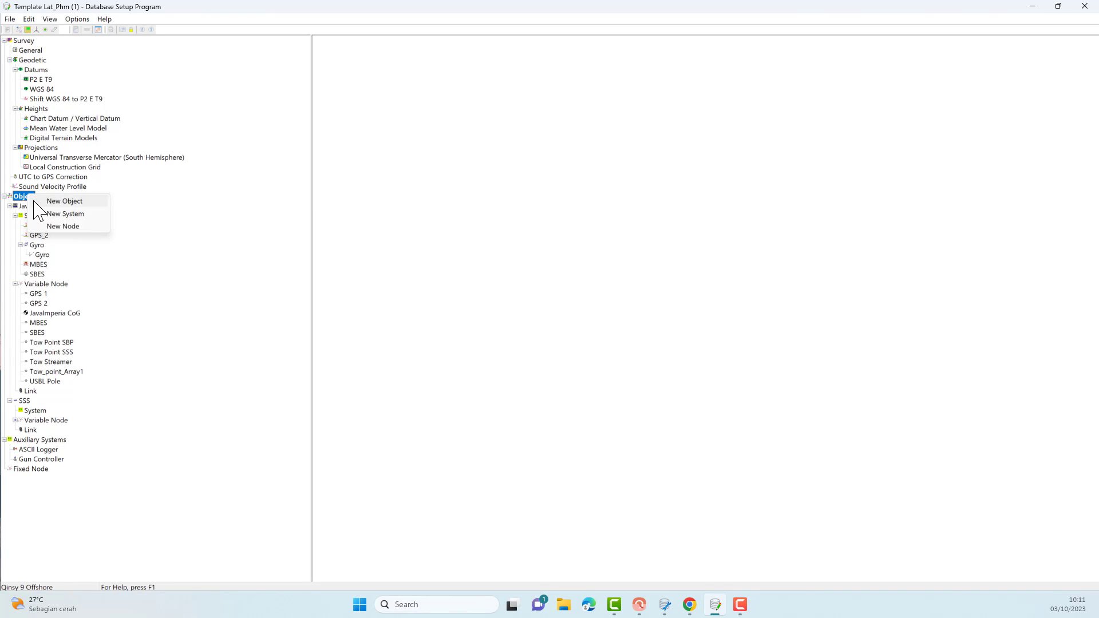
click(62, 201)
click(686, 221)
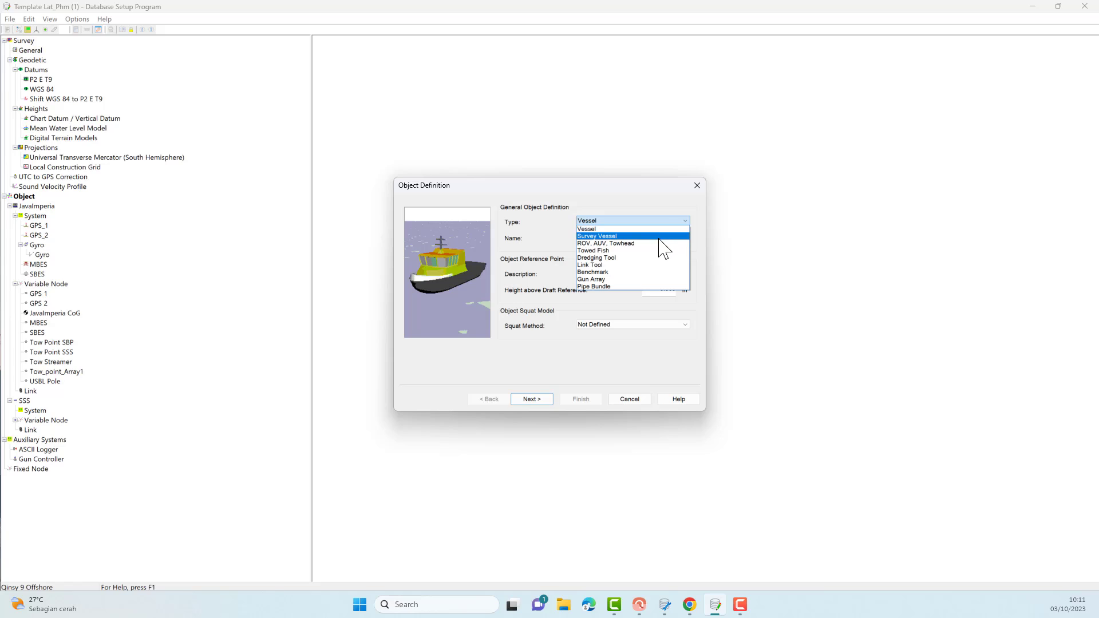
click(657, 243)
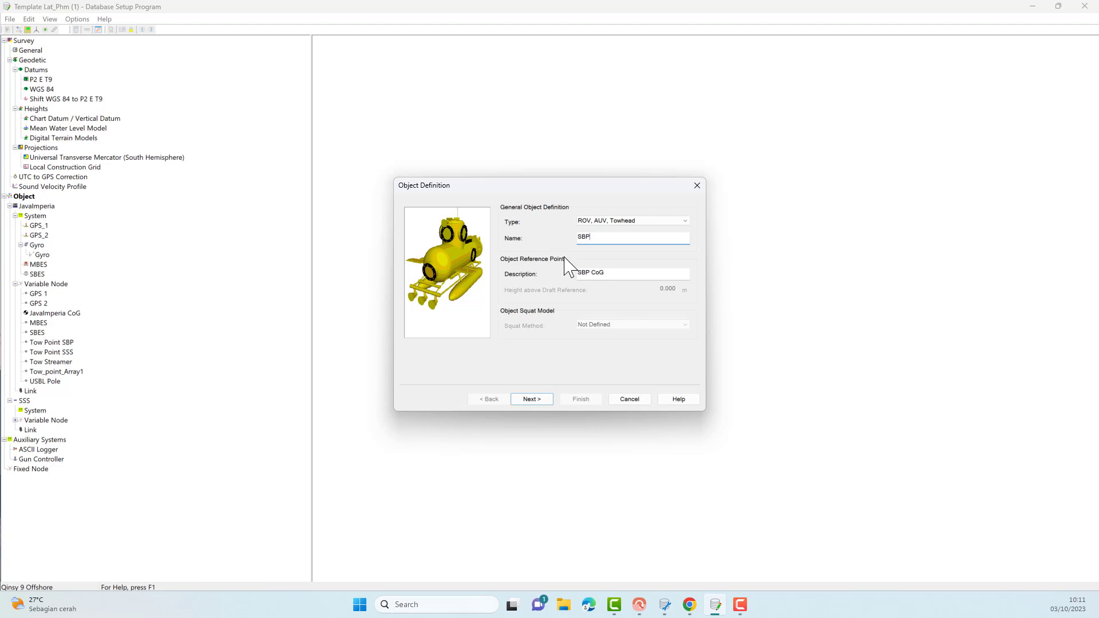
click(541, 399)
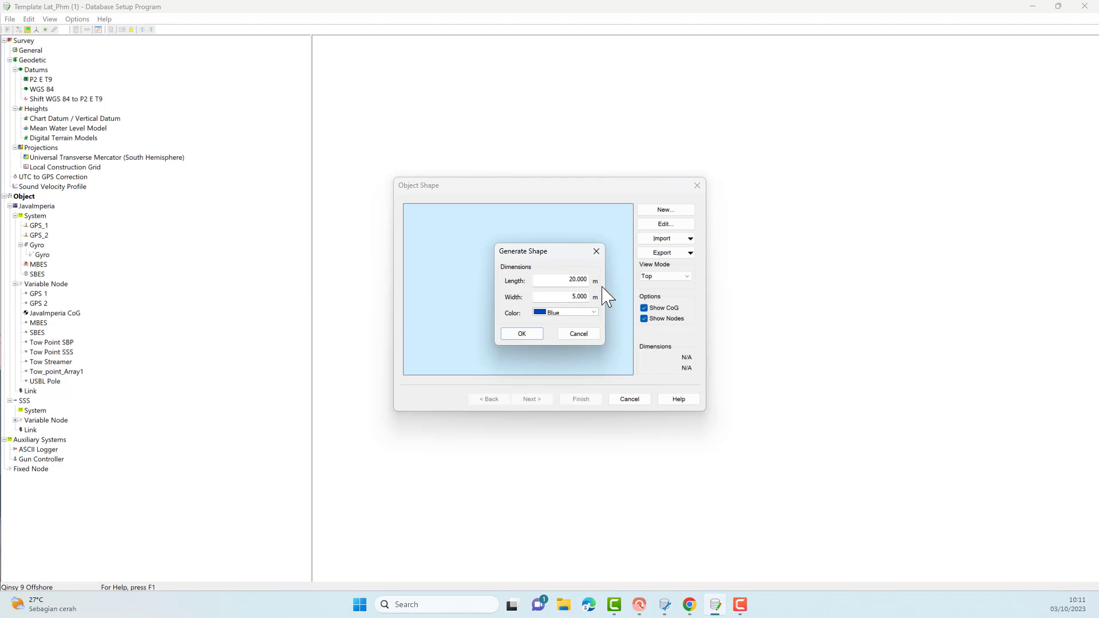
- Generate the SBP capsule outline with the new length and a 1 m width
drag(571, 281, 596, 280)
key(Tab)
text(1)
click(580, 281)
click(521, 333)
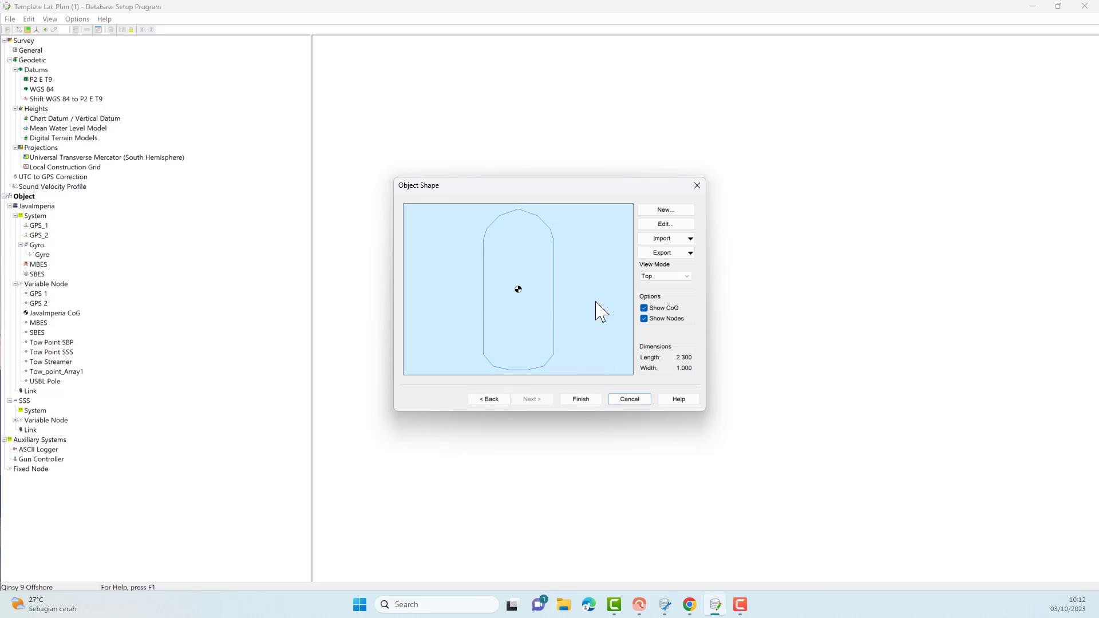
- Give the SBP outline a dark yellow pen and solid fill, then finish the object
click(683, 228)
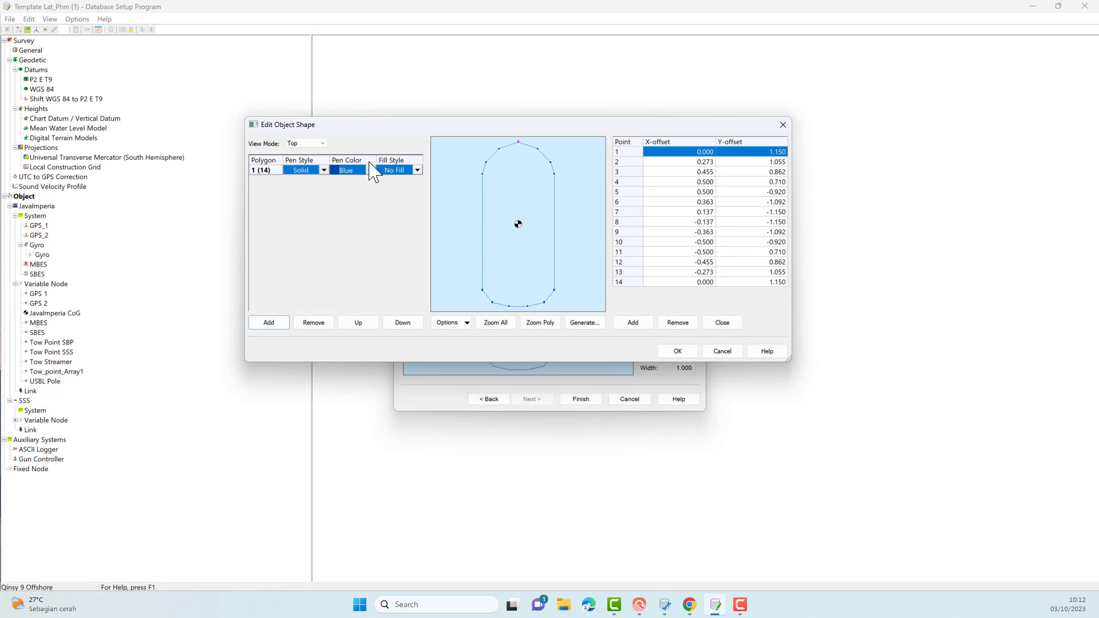
click(369, 171)
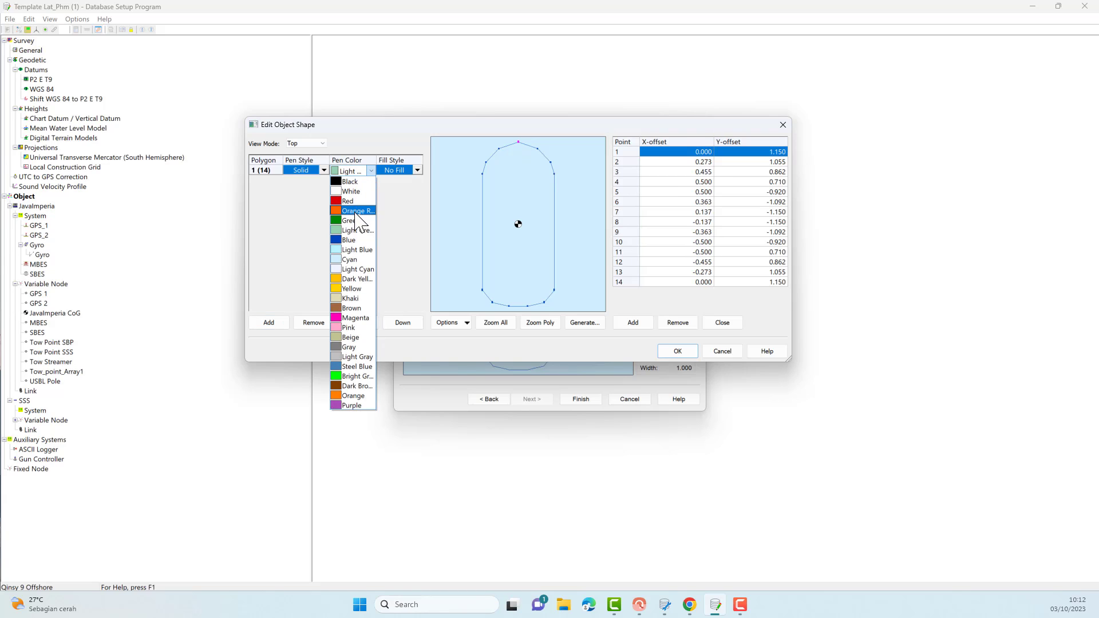
click(354, 280)
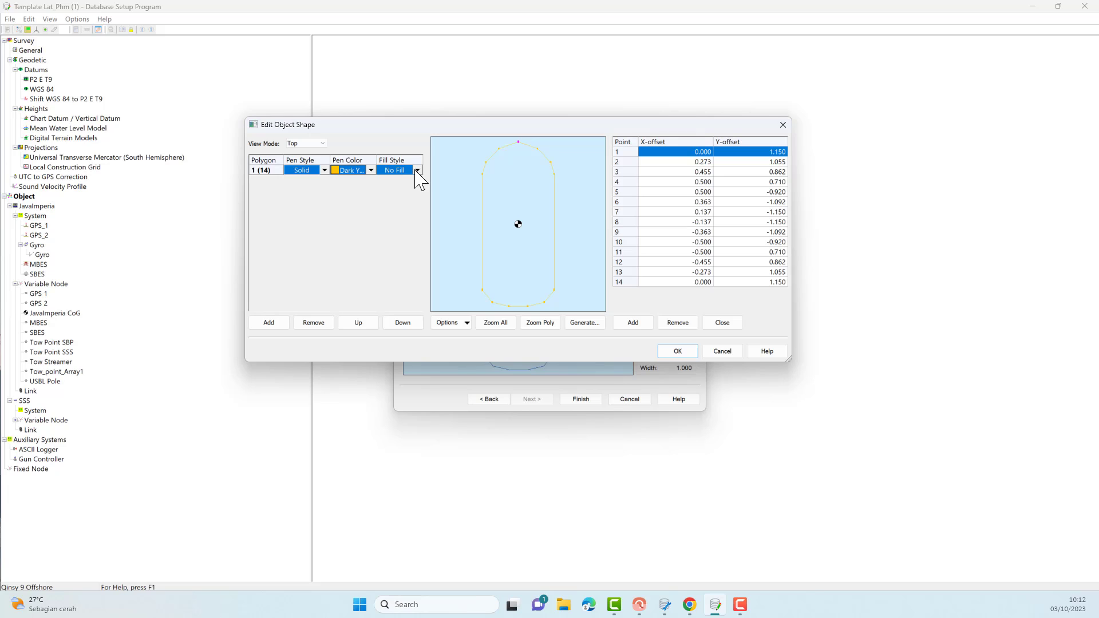
click(416, 170)
click(403, 190)
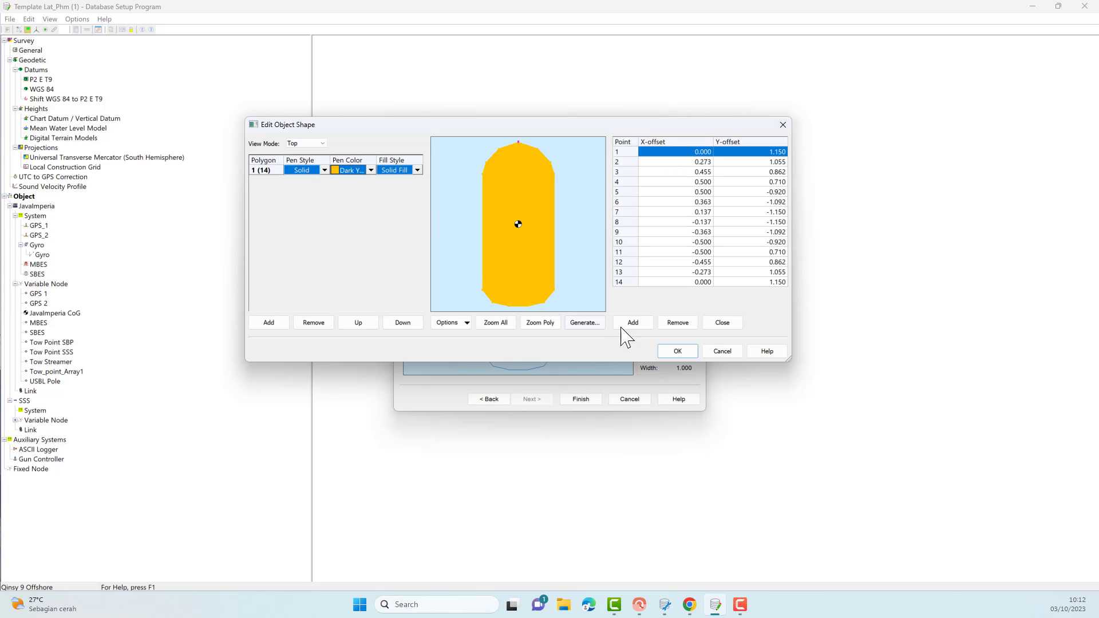
click(677, 352)
click(590, 400)
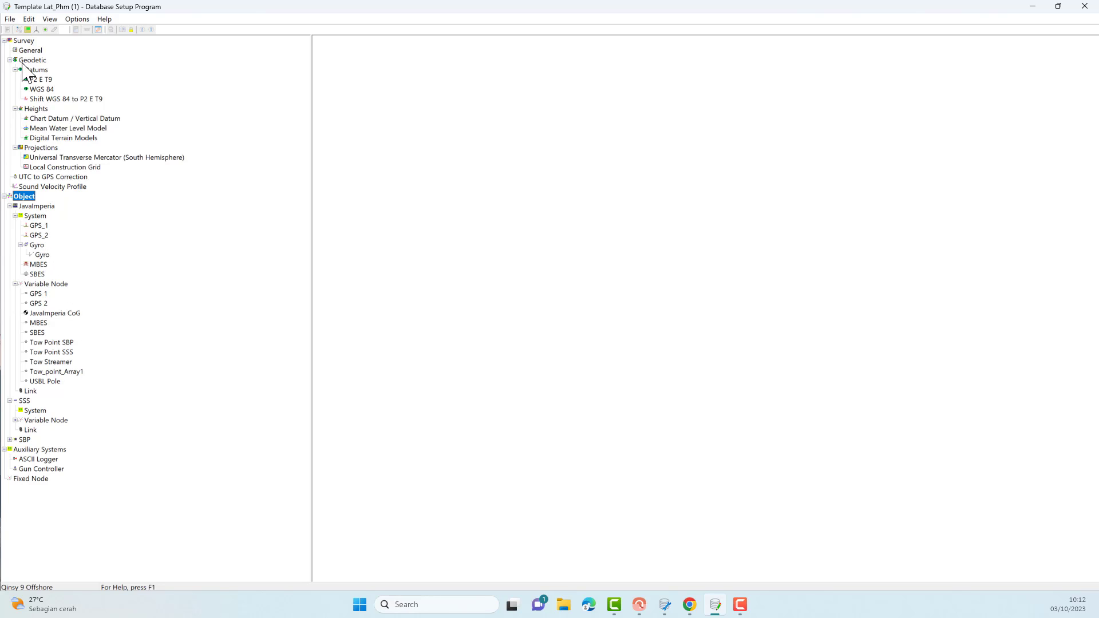
- Save the database and start a new system on Javalmperia
click(9, 19)
click(28, 46)
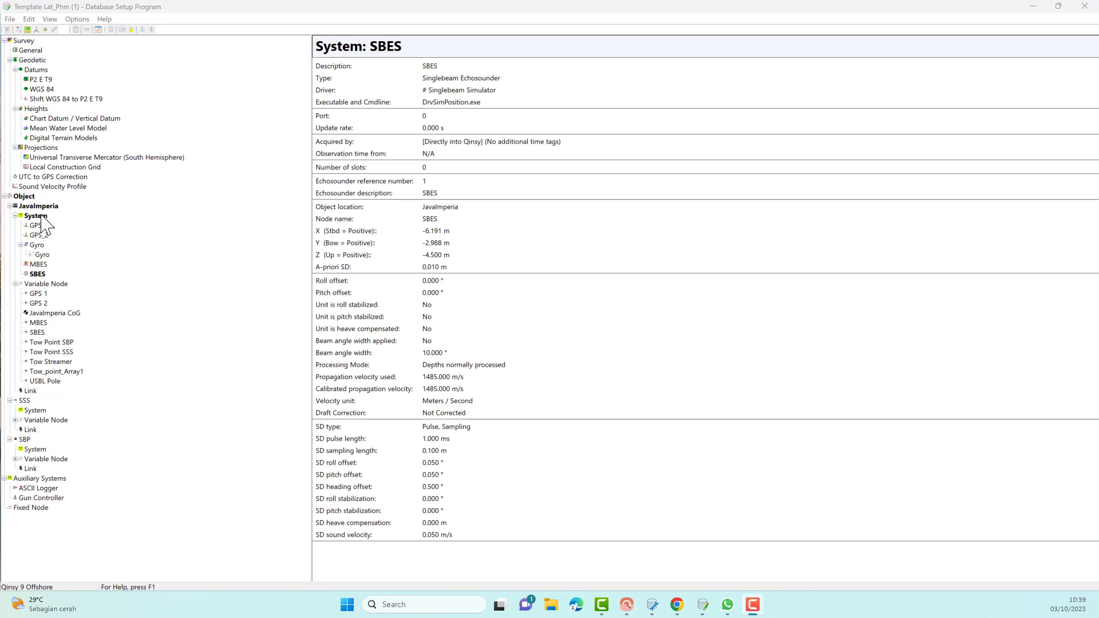
right_click(42, 218)
click(63, 223)
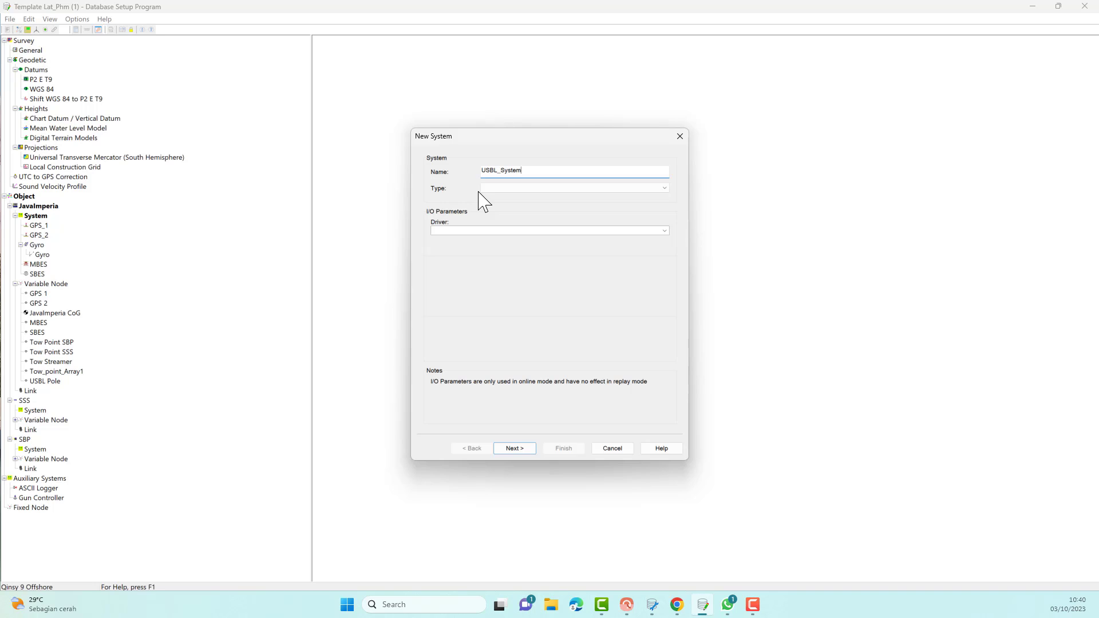
- Make USBL_System a USBL System using the Manual USBL (dX dY dZ) driver
click(661, 189)
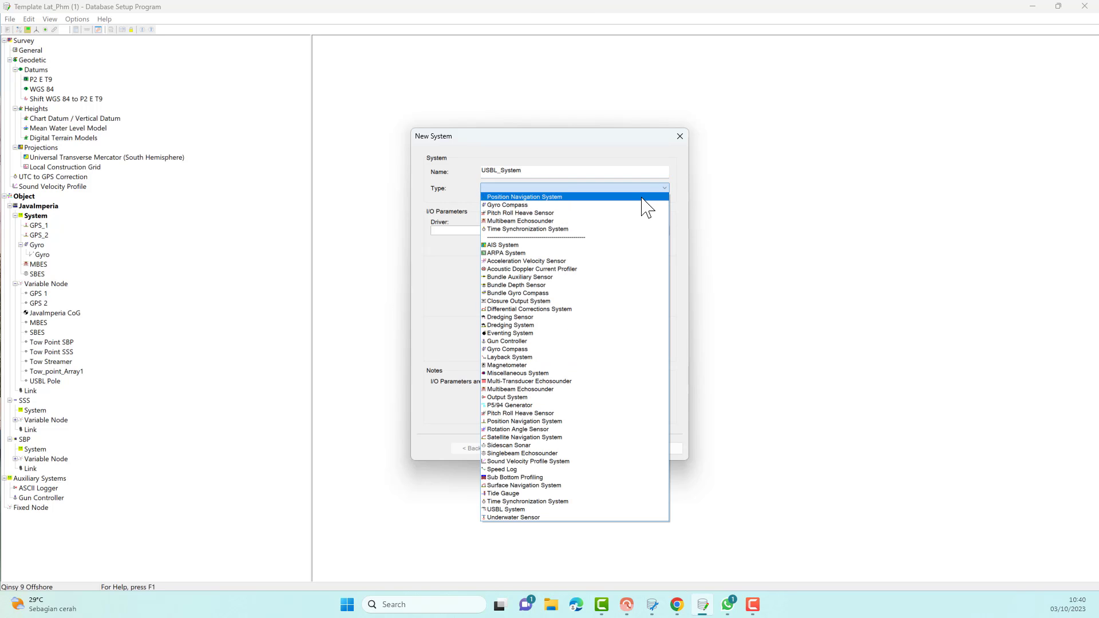
click(569, 509)
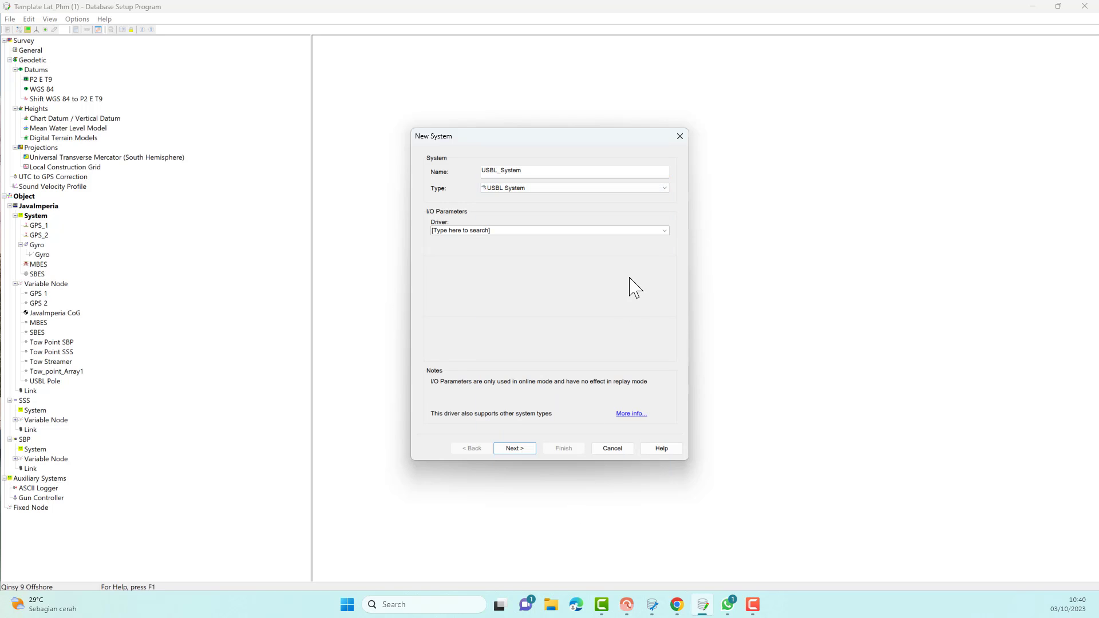
click(665, 231)
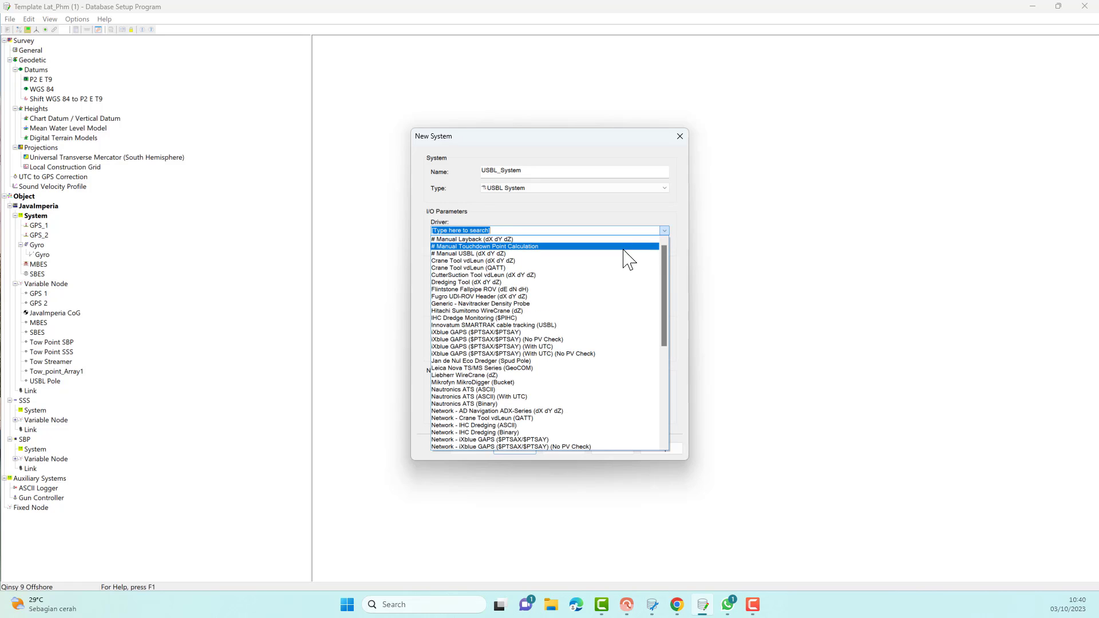
click(624, 254)
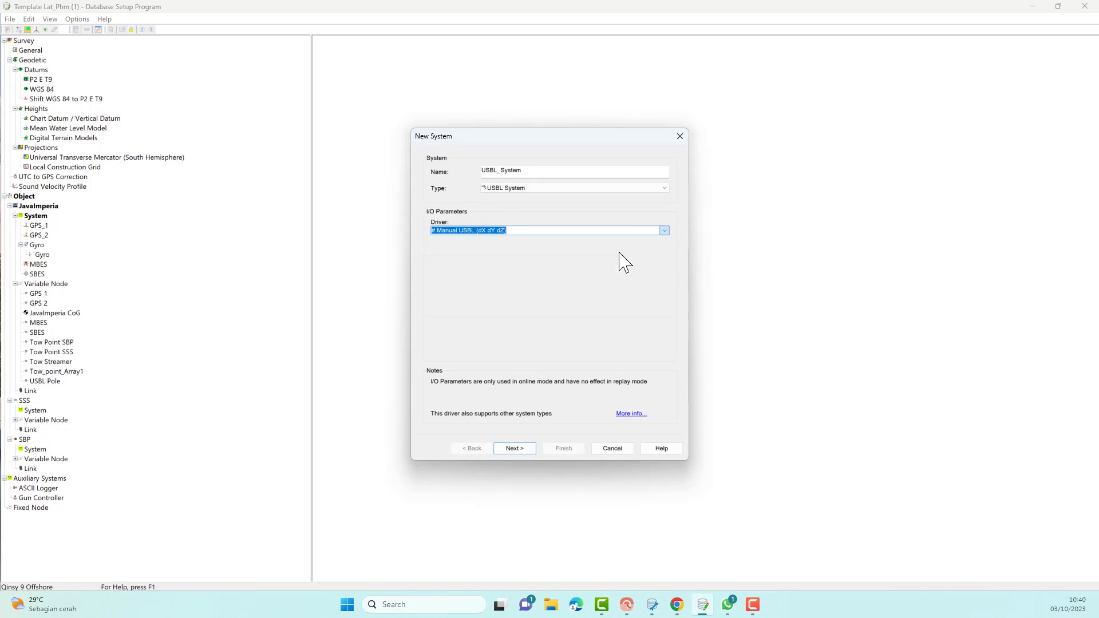
click(516, 452)
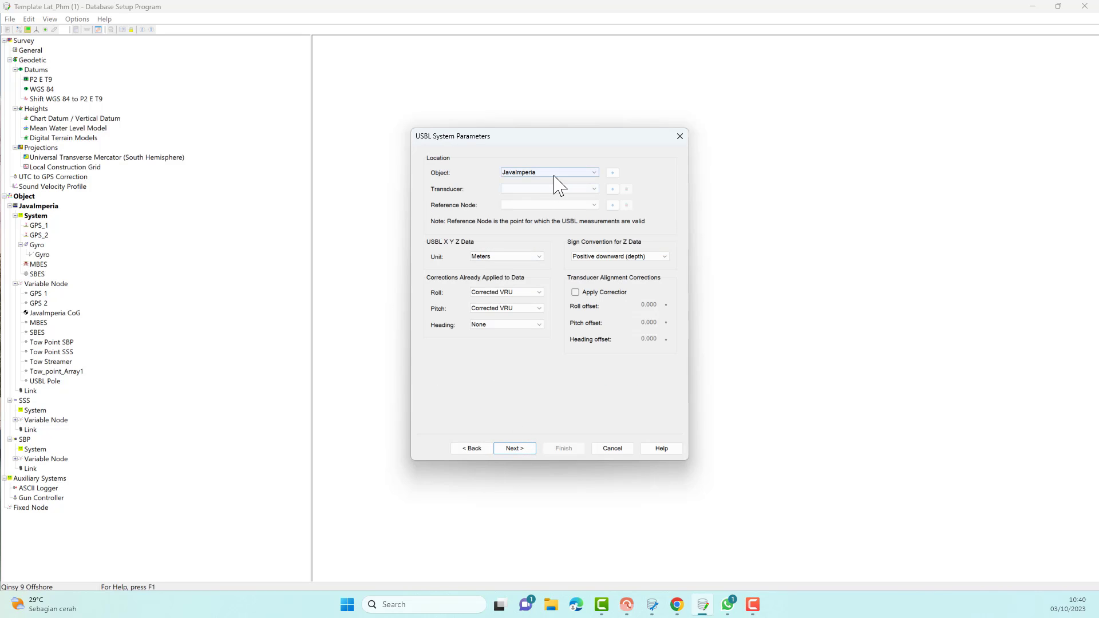
- Set USBL Pole as the transducer node and keep default standard deviations
click(595, 189)
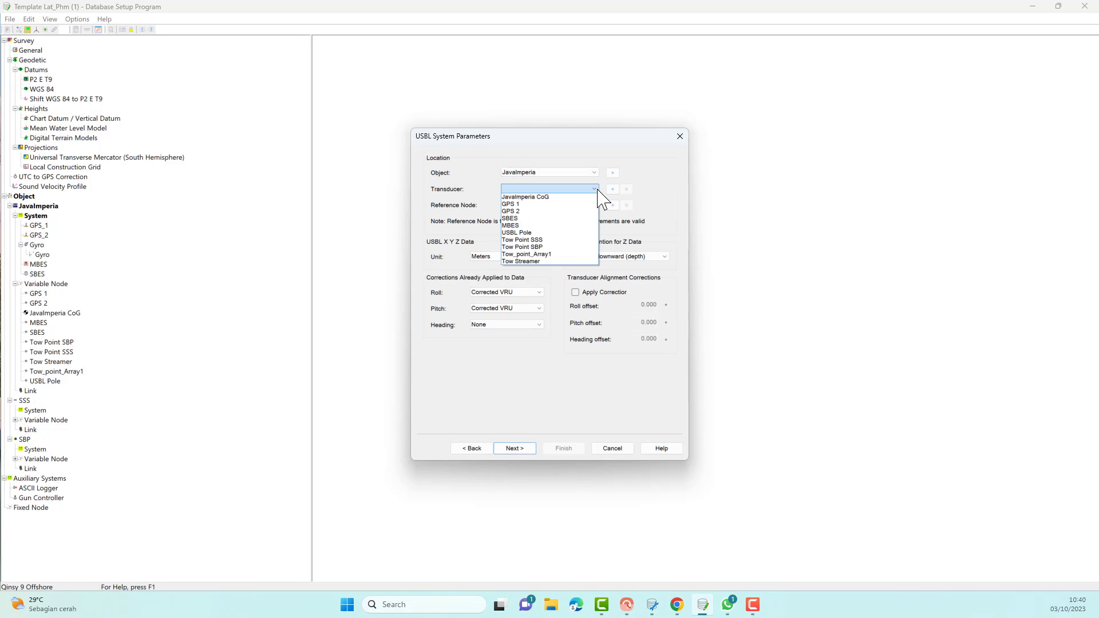
click(572, 232)
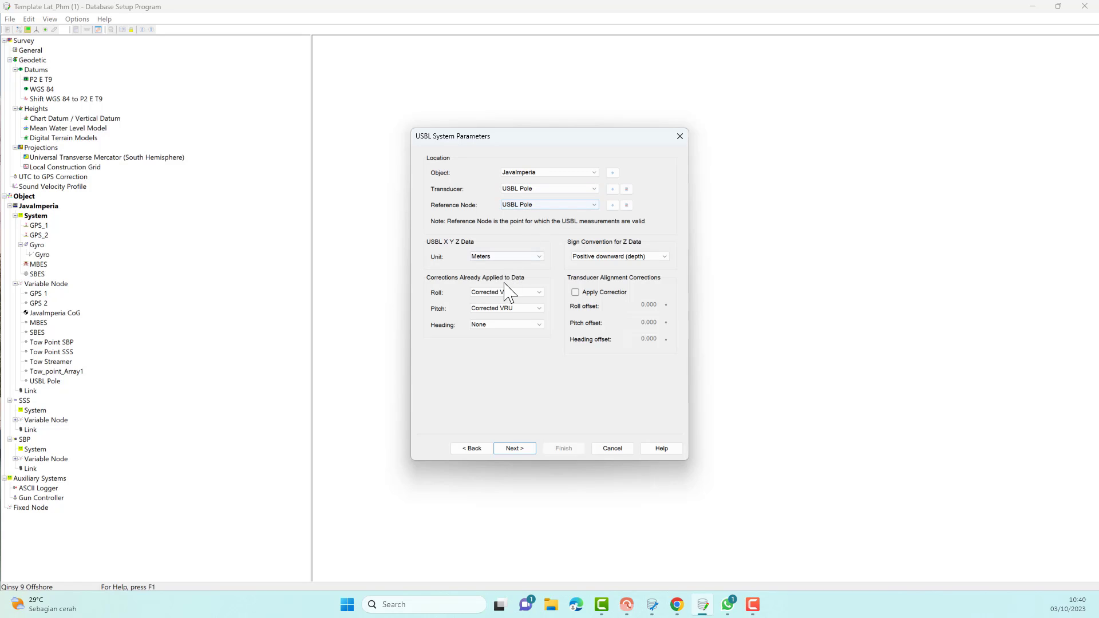
click(513, 446)
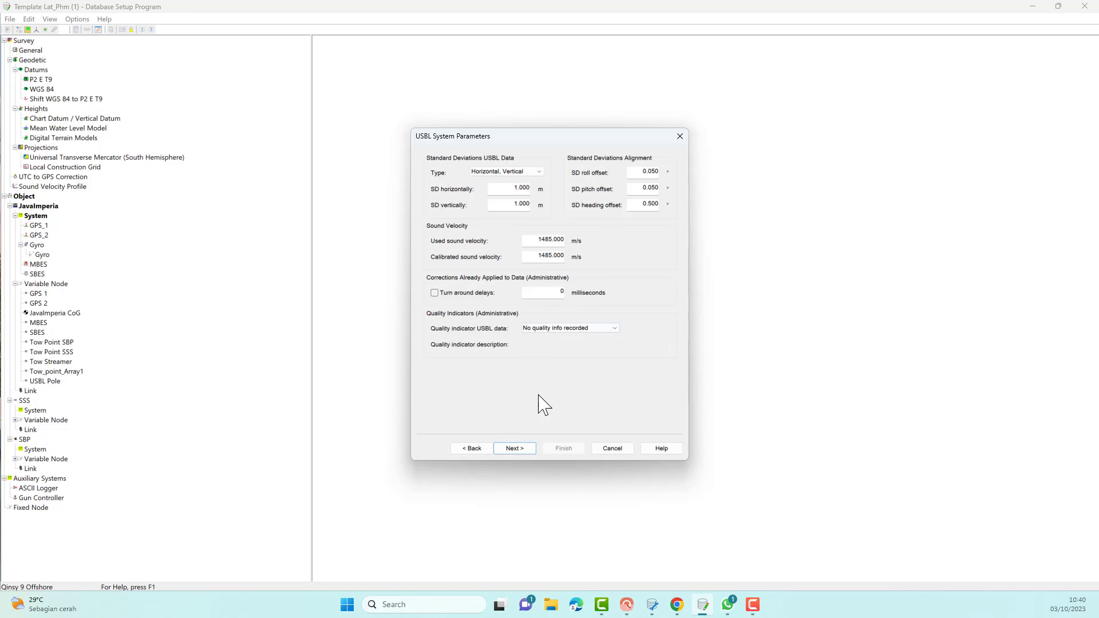
click(523, 449)
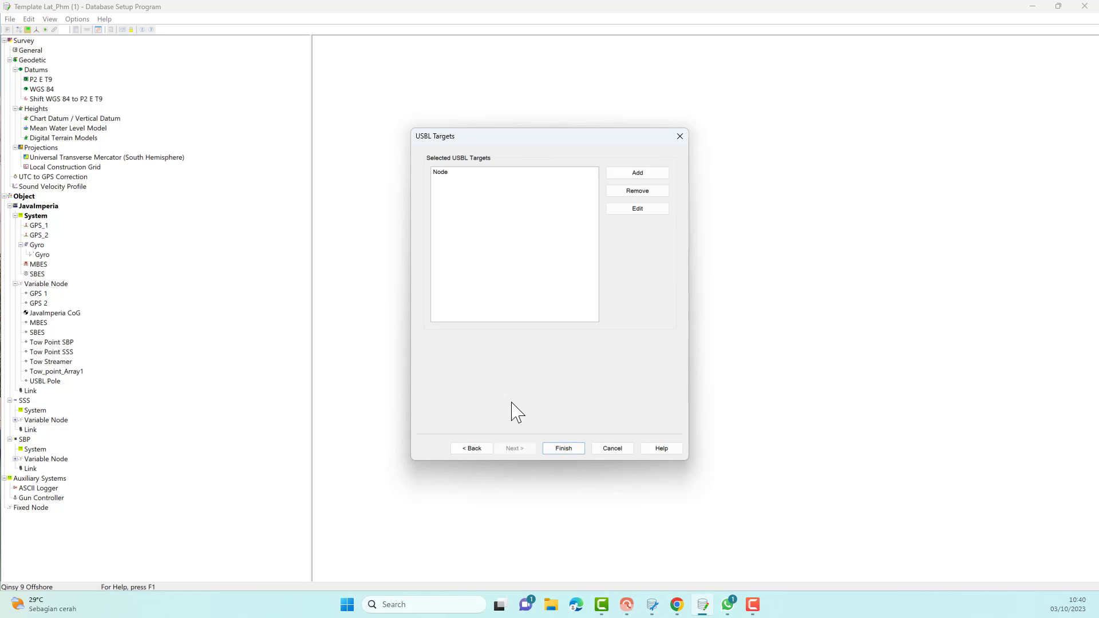
- Add SSS CoG as the USBL target with default slots and complete USBL_System
click(638, 172)
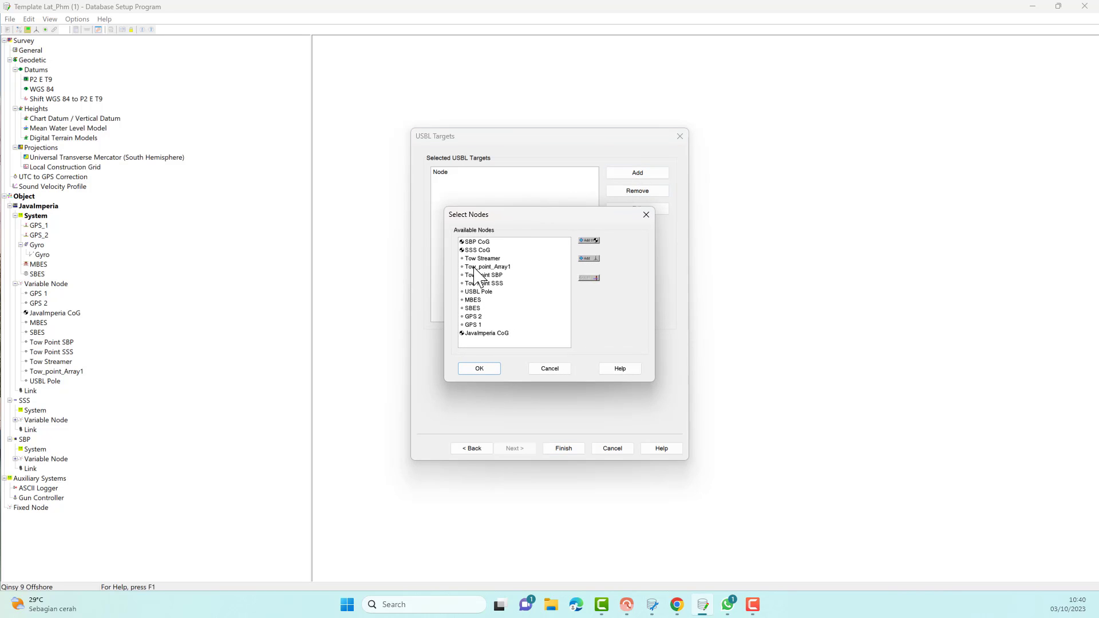
click(483, 252)
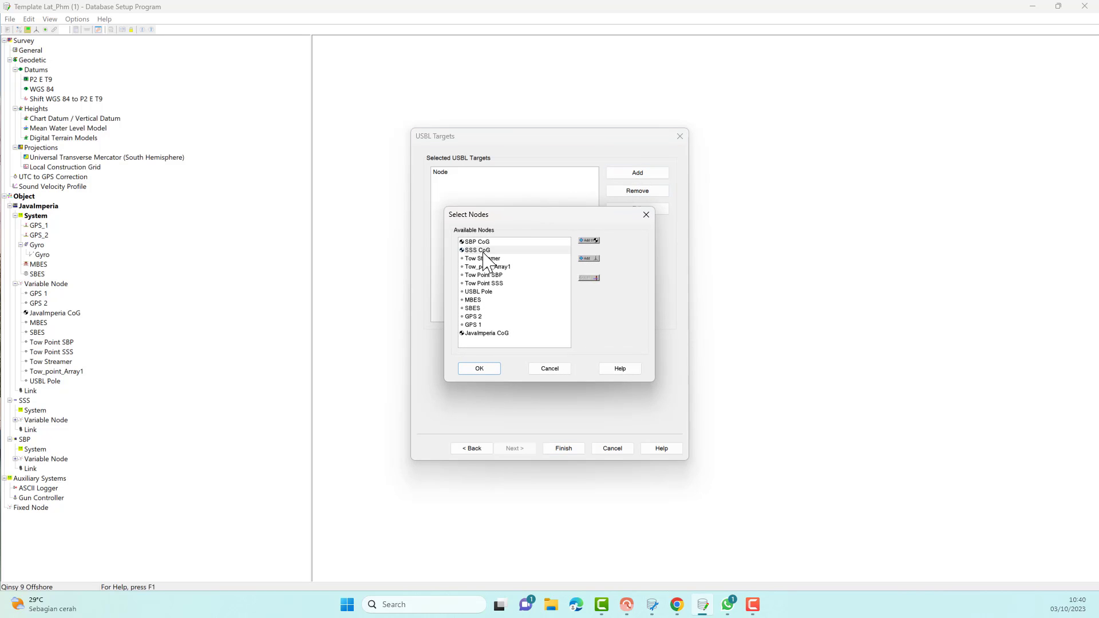
click(493, 373)
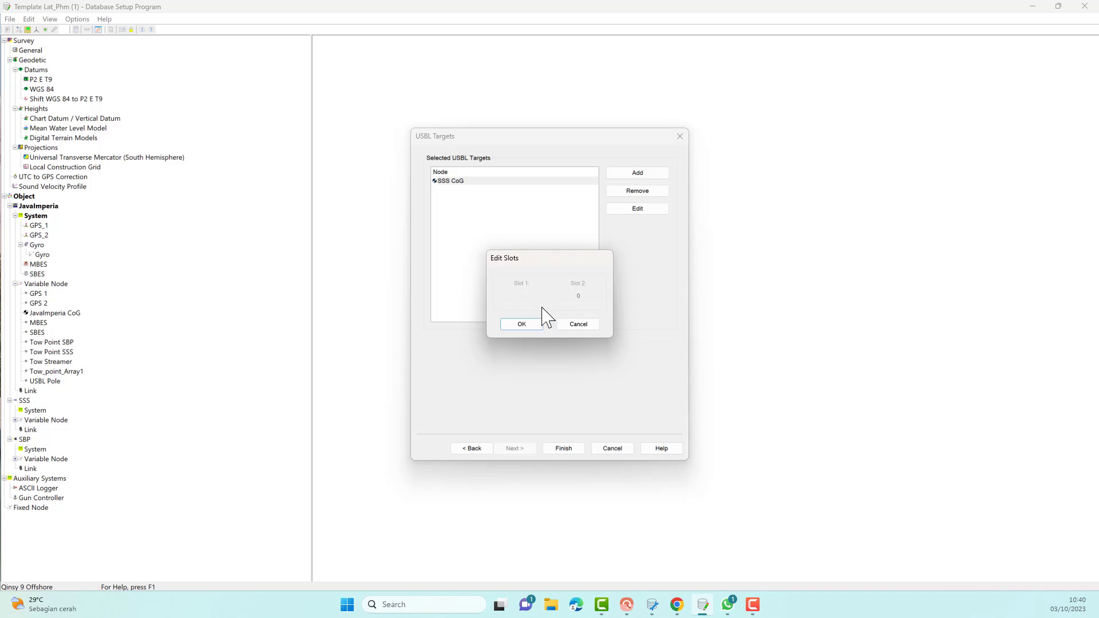
click(521, 325)
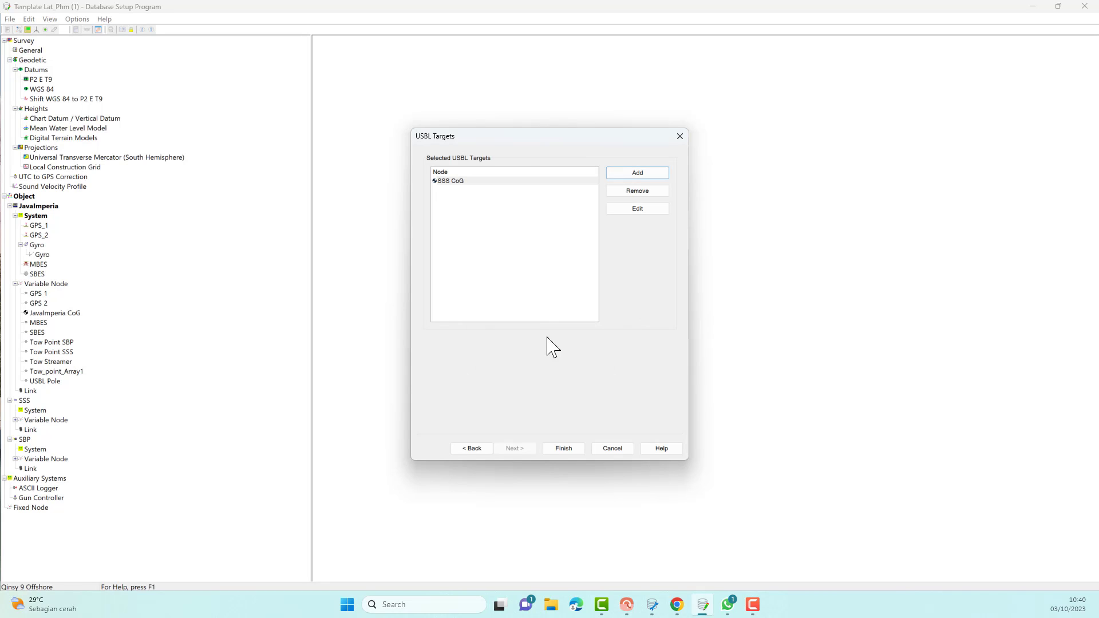
click(562, 448)
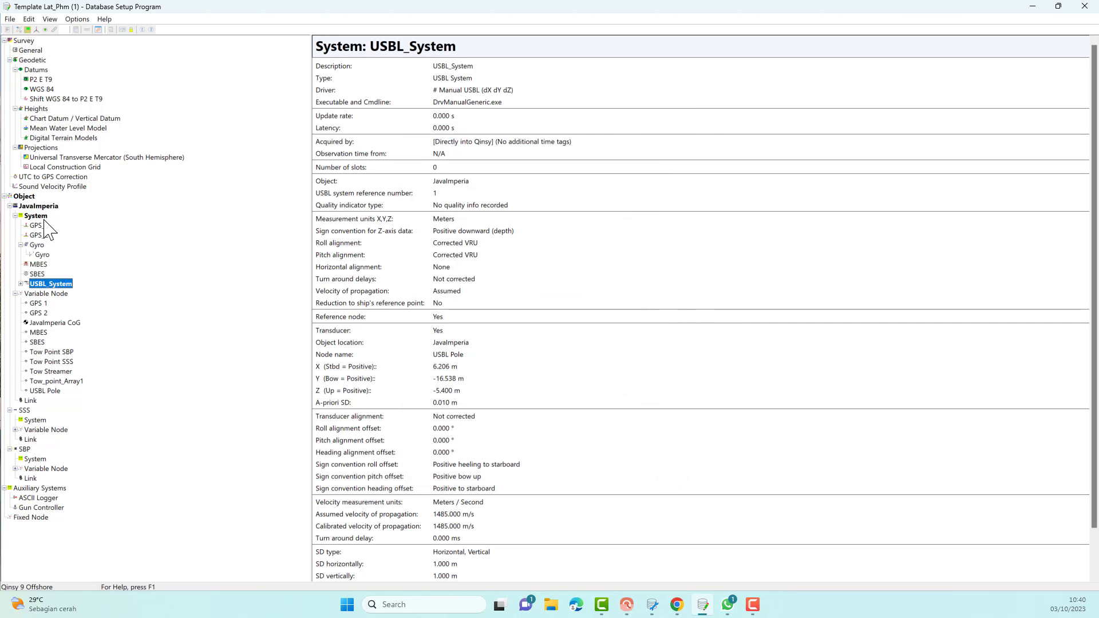
- Create system Layback_SBP on SBP as a Layback System with the Manual Layback driver
right_click(24, 449)
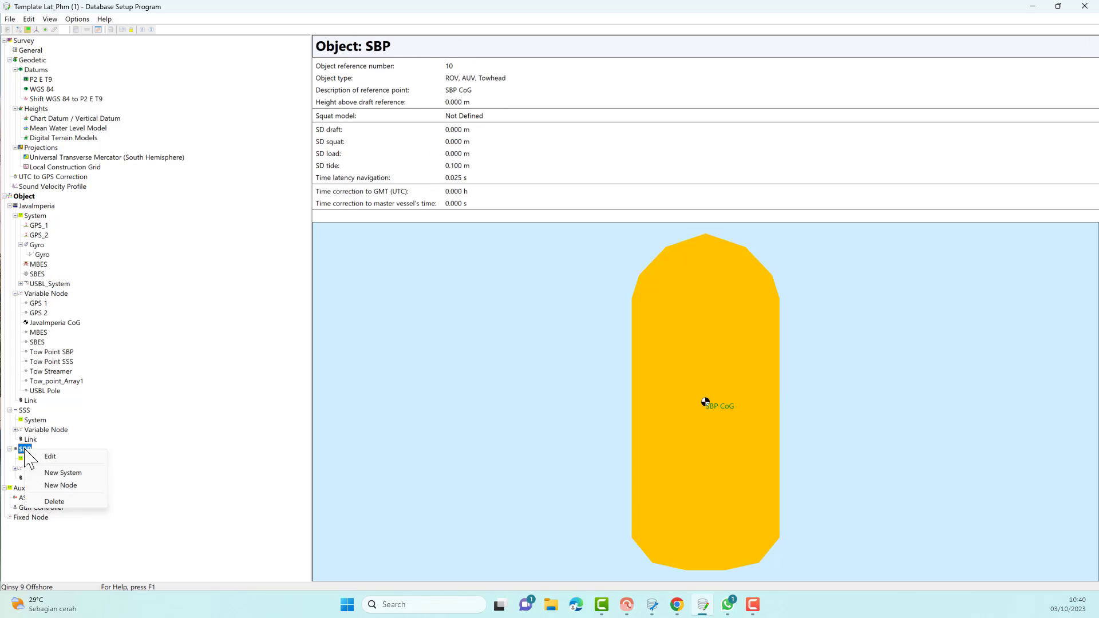
click(63, 472)
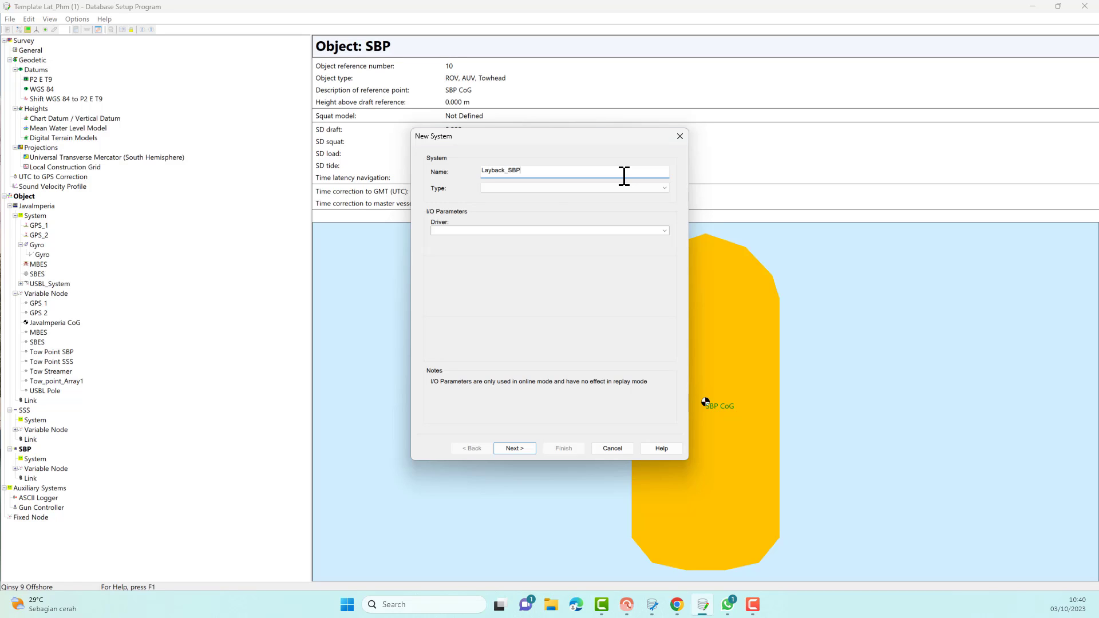
click(661, 187)
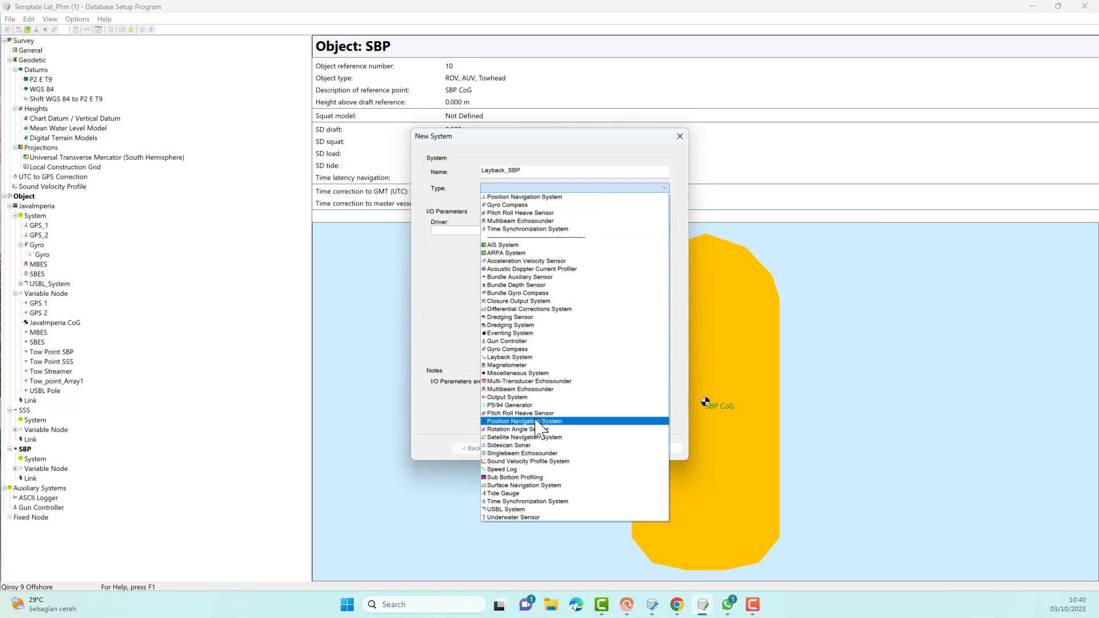
click(532, 357)
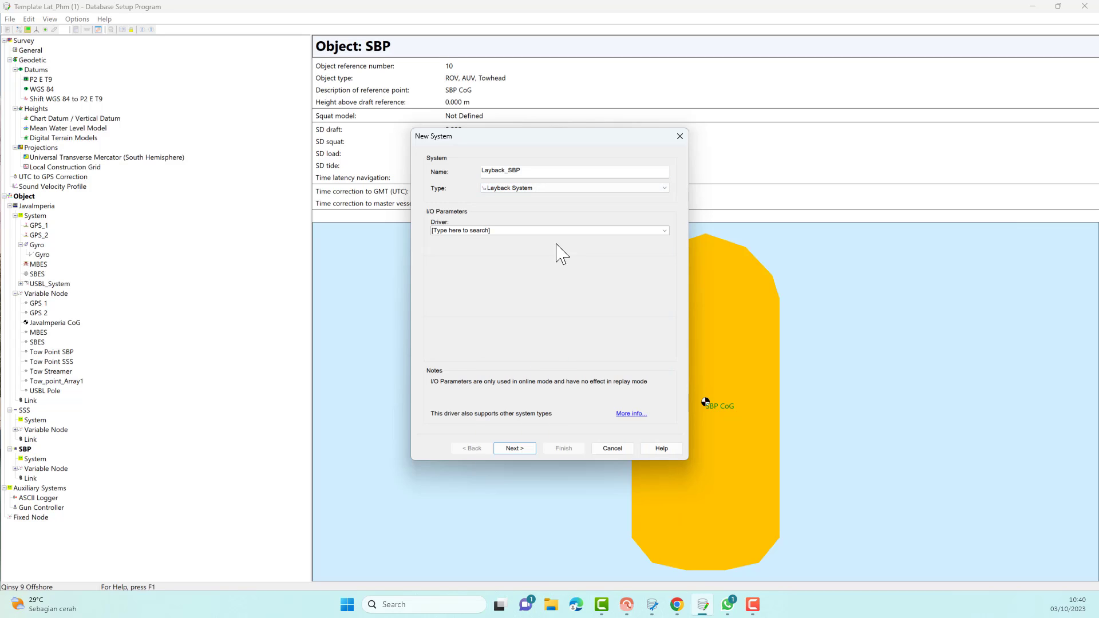
click(665, 230)
click(657, 237)
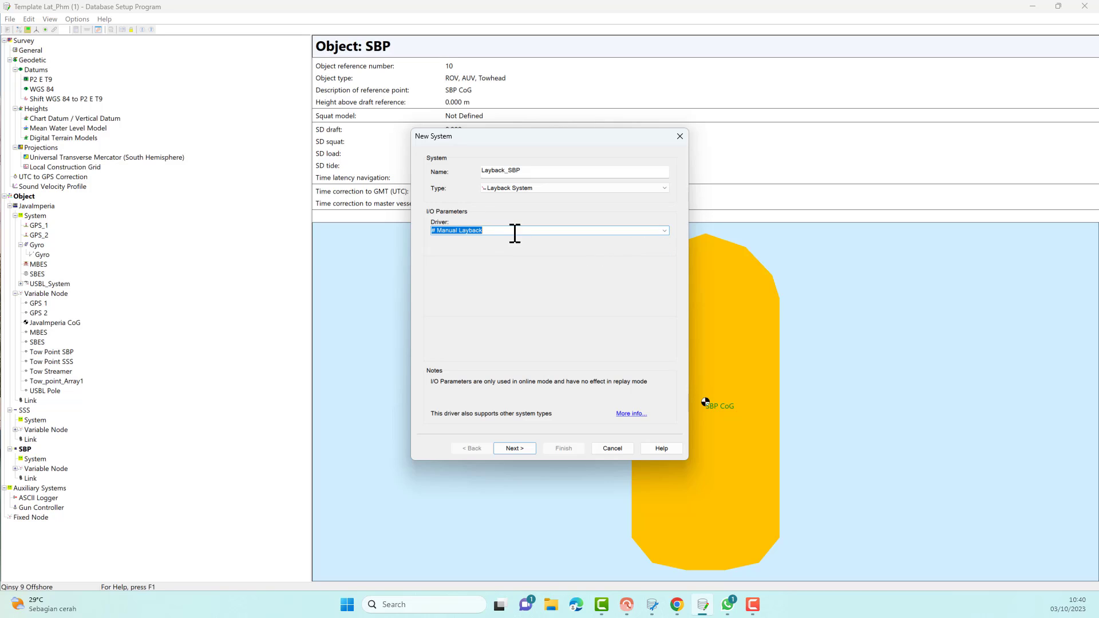
click(527, 451)
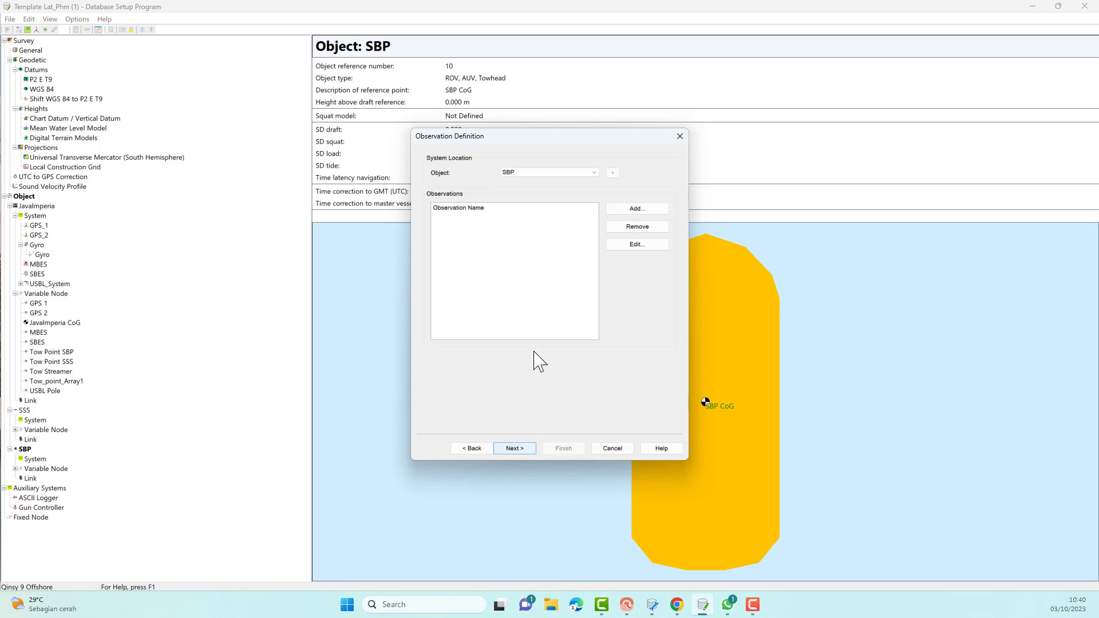
- Locate the system on JavaImperia with a Layback observation from Tow Point SBP
click(589, 173)
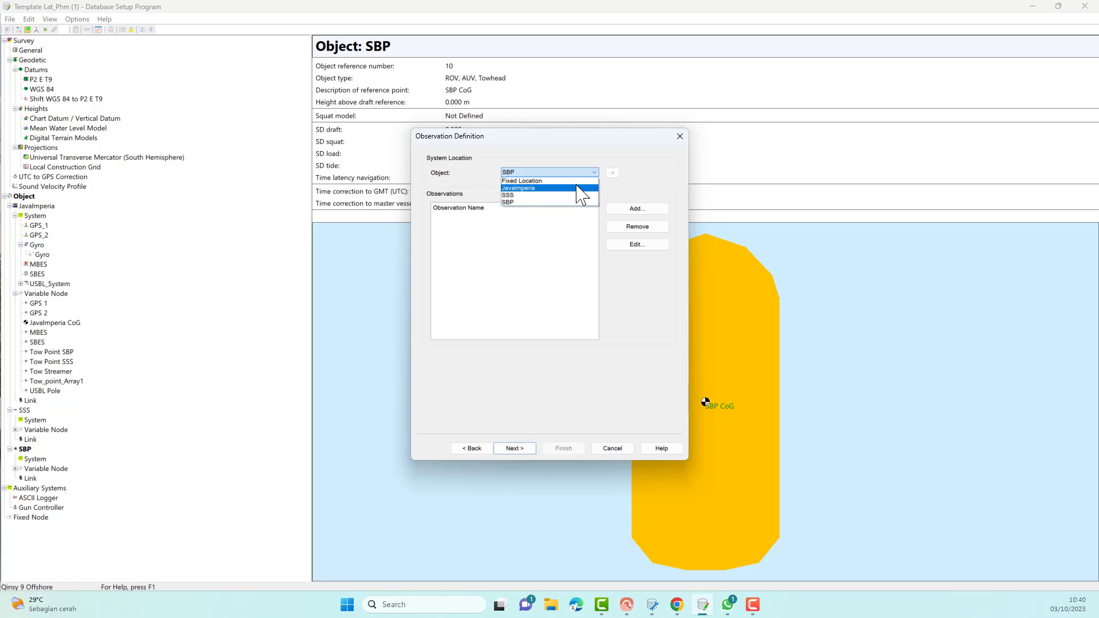
click(577, 188)
click(630, 209)
click(588, 205)
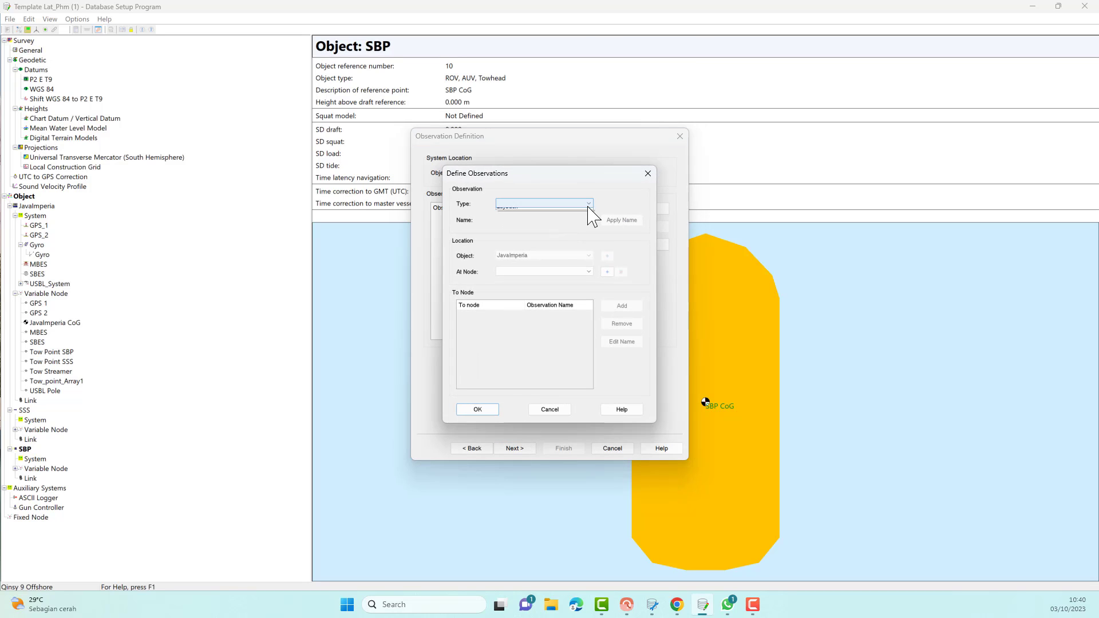
click(590, 213)
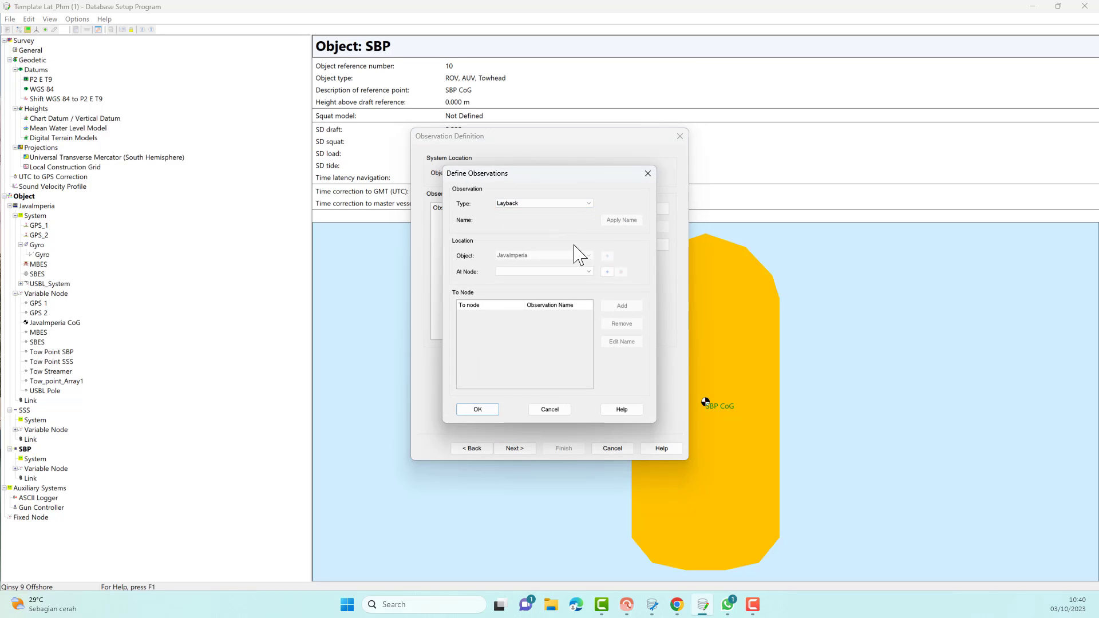
click(588, 271)
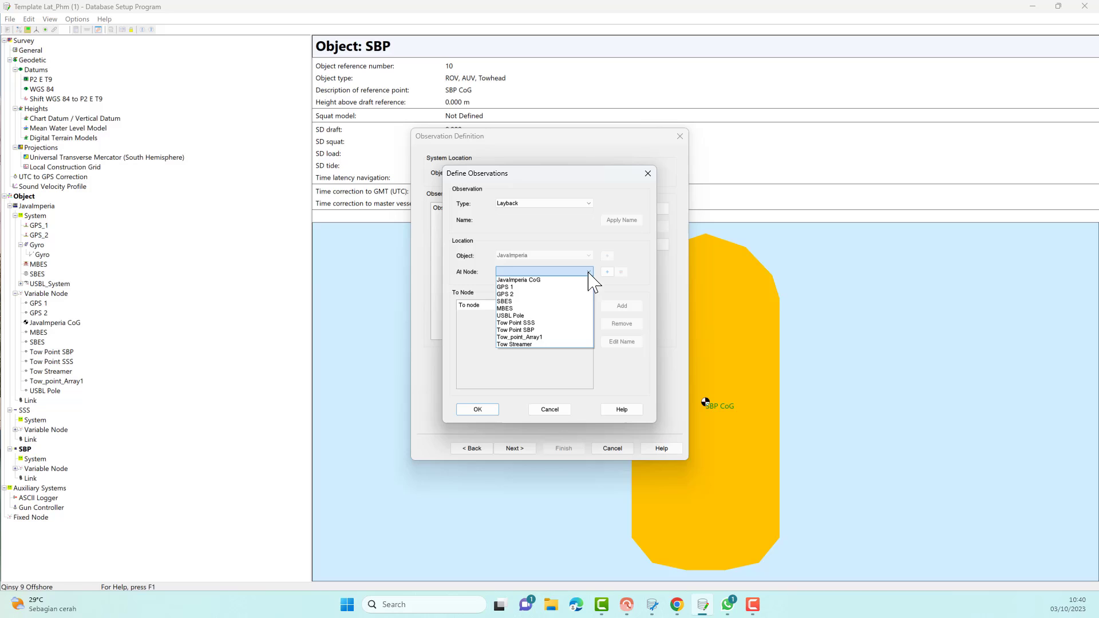
click(571, 330)
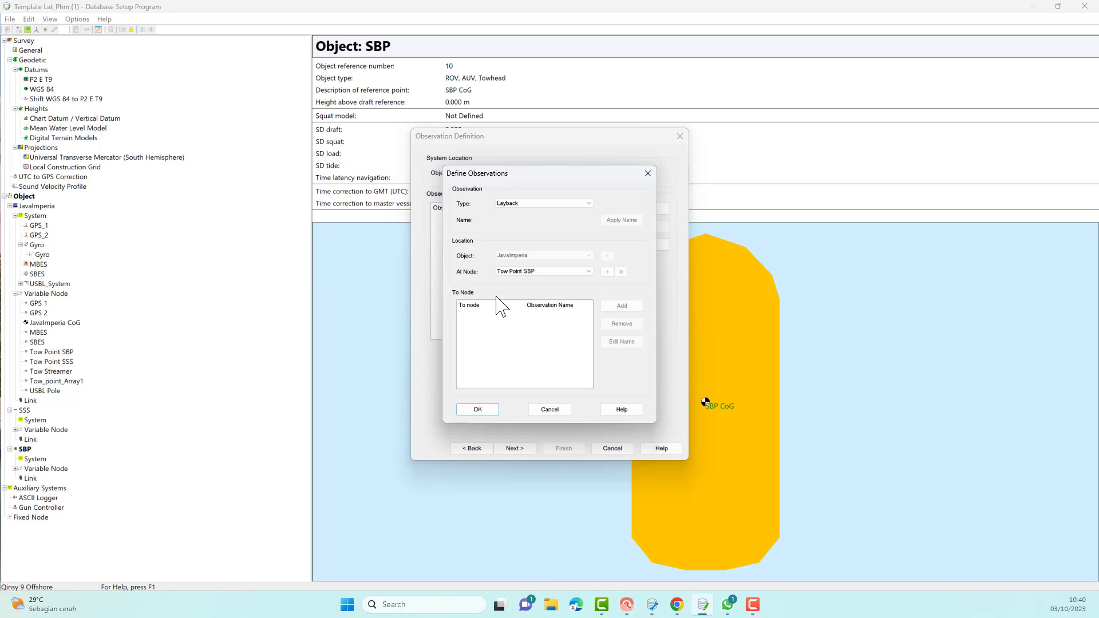
- Target SBP CoG, name the observation Layback_SBP, and finish the layback system
click(622, 307)
click(477, 243)
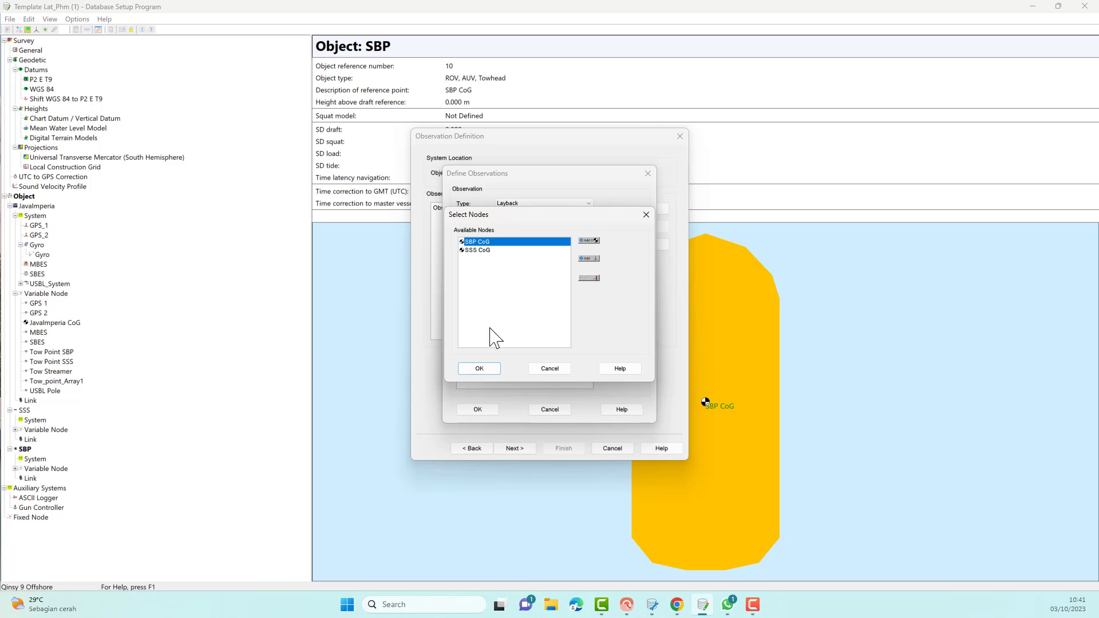
click(490, 370)
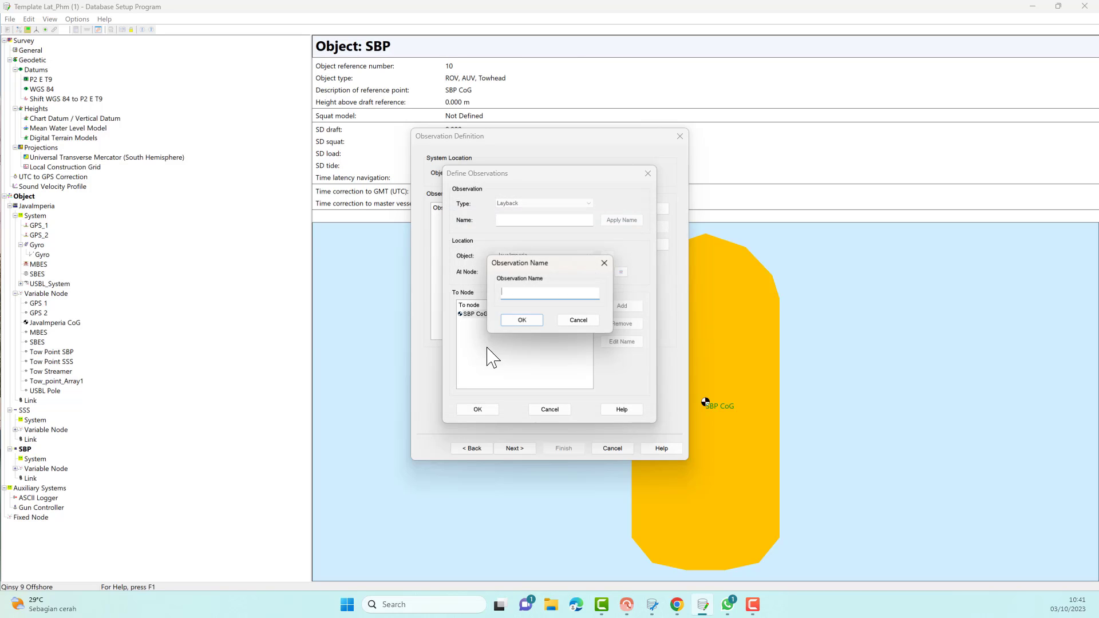
click(521, 320)
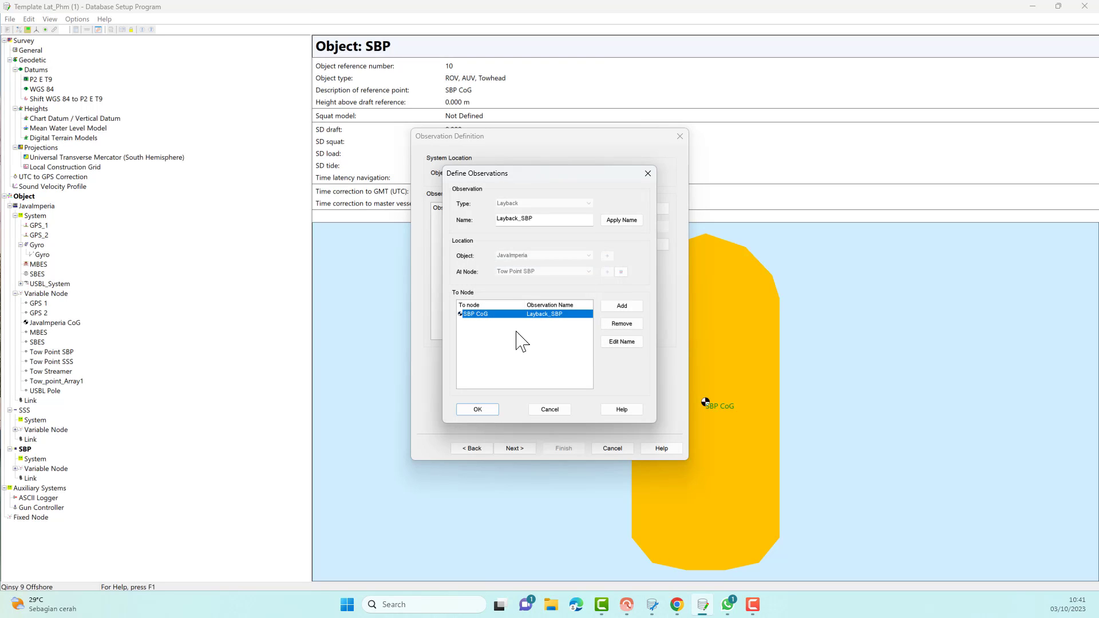
click(488, 409)
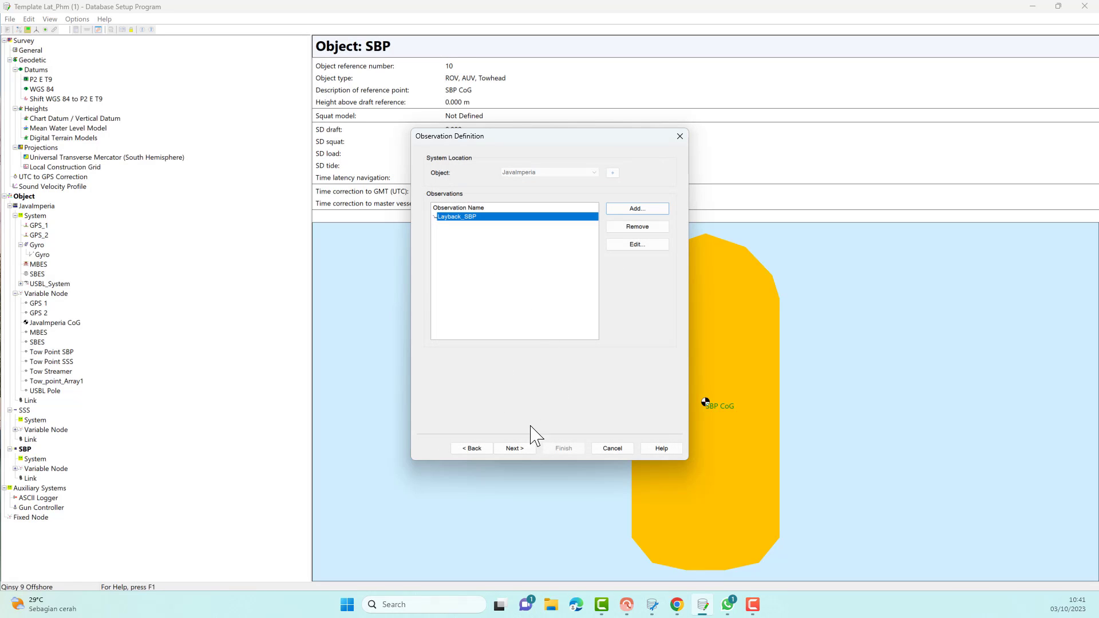
click(520, 451)
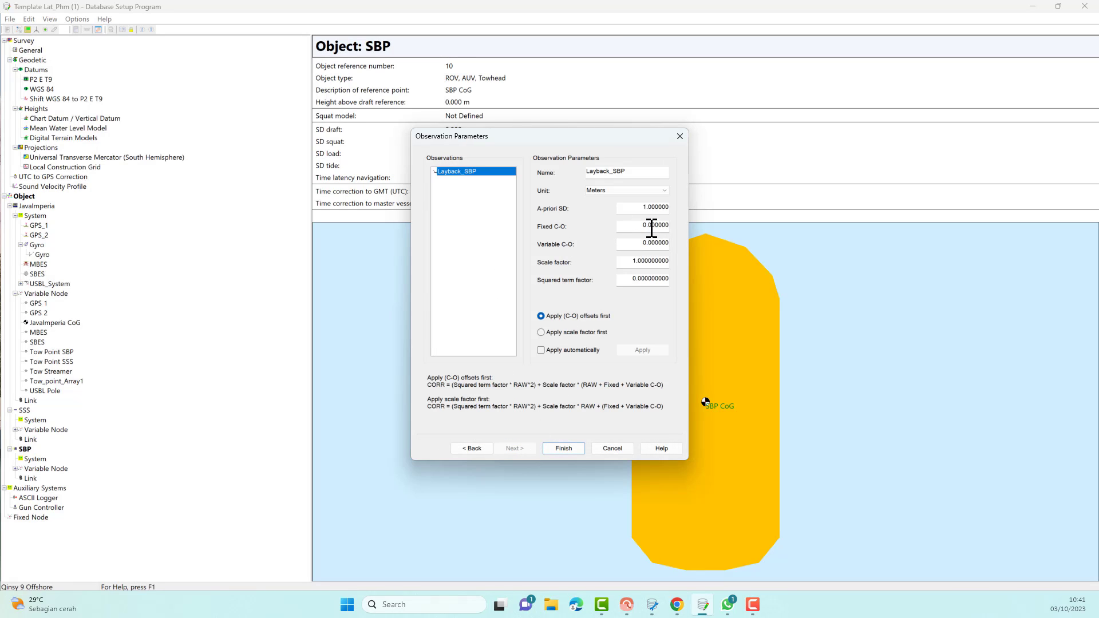
click(570, 450)
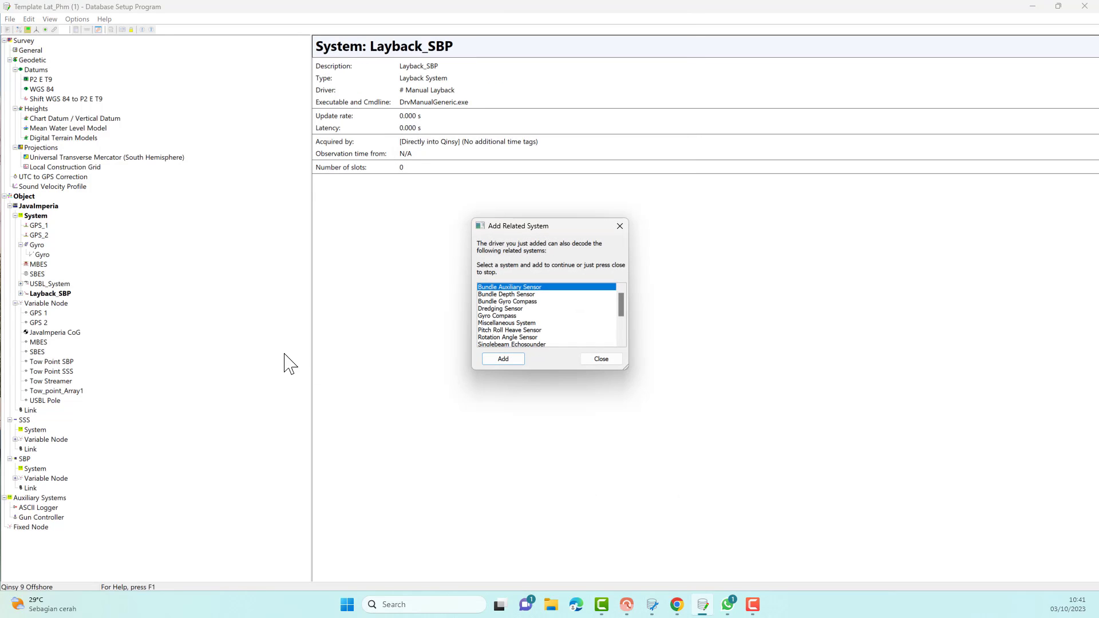
click(595, 359)
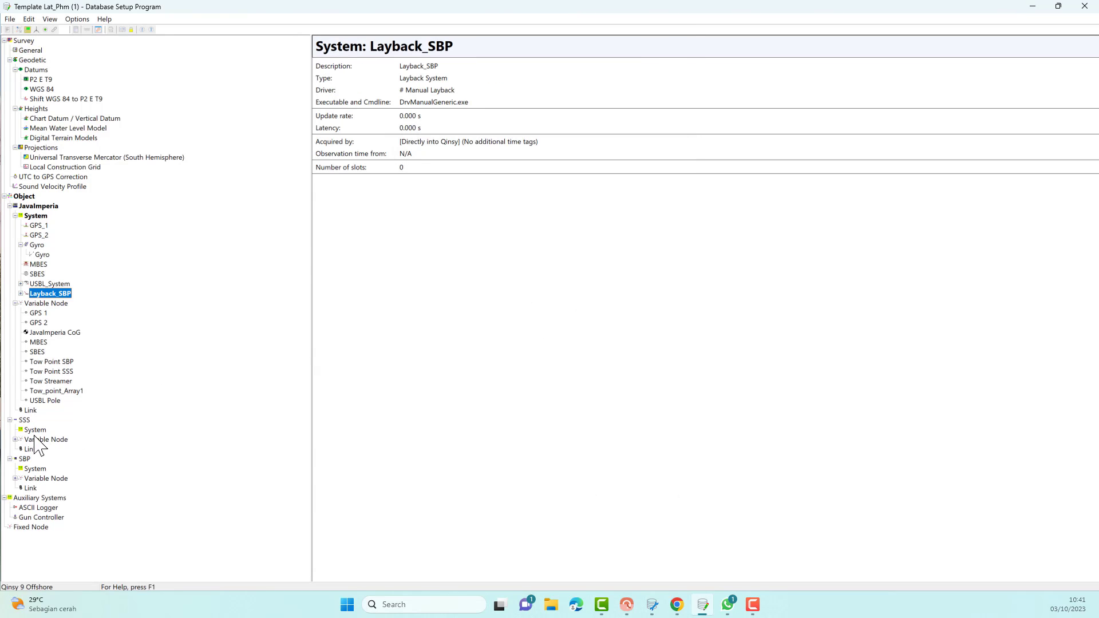
right_click(25, 422)
- Create system Layback_SSS as a Layback System with the Manual Layback driver
click(42, 446)
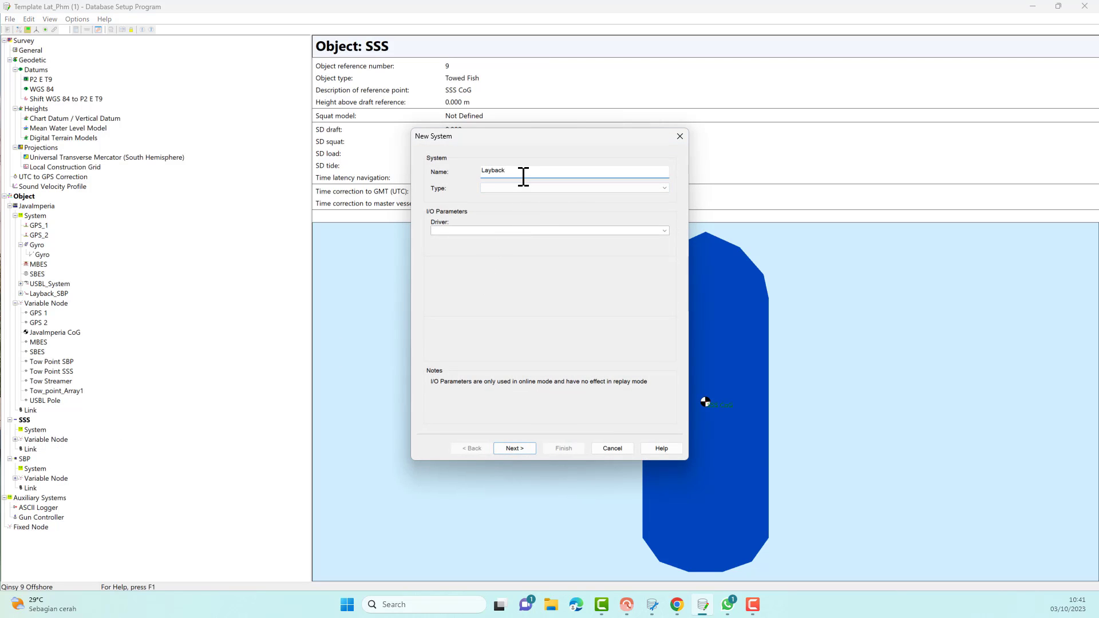
text(Layback_SSS)
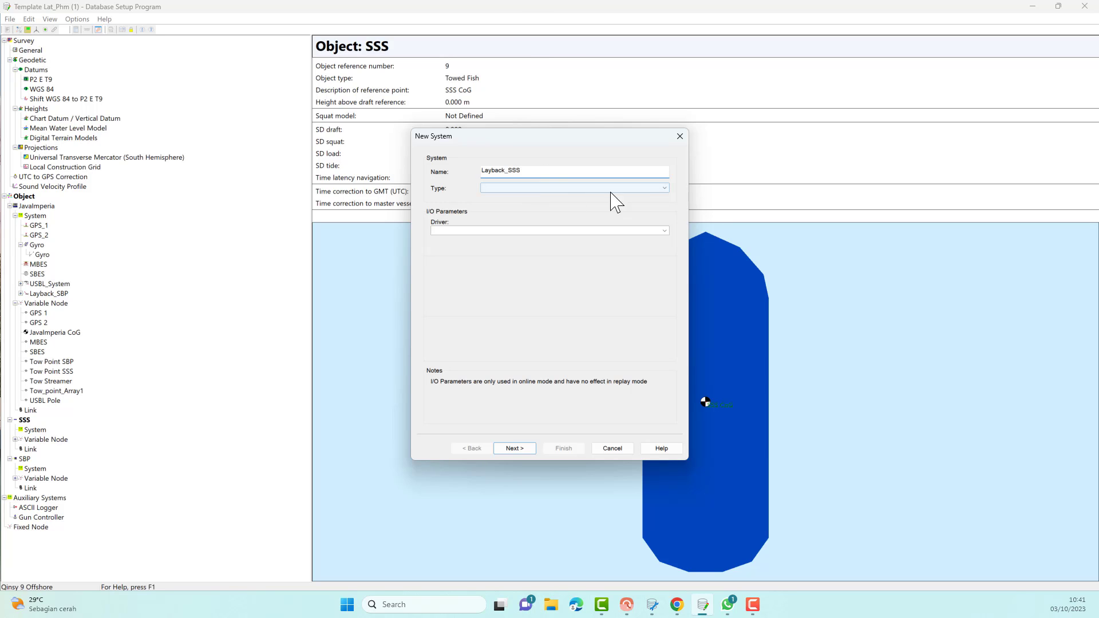
click(641, 189)
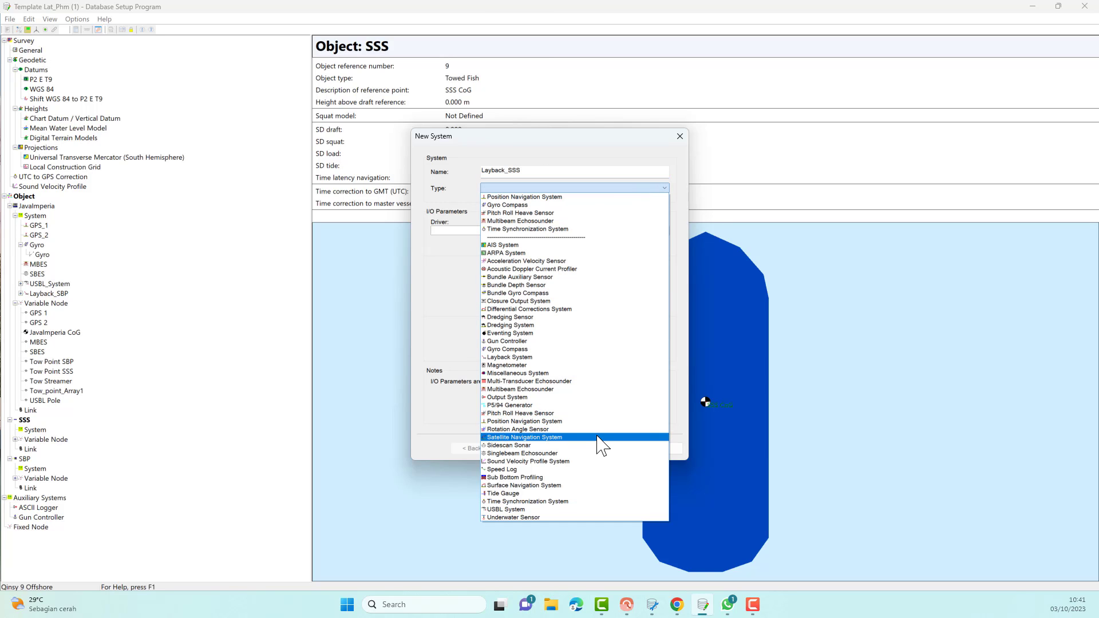
click(573, 357)
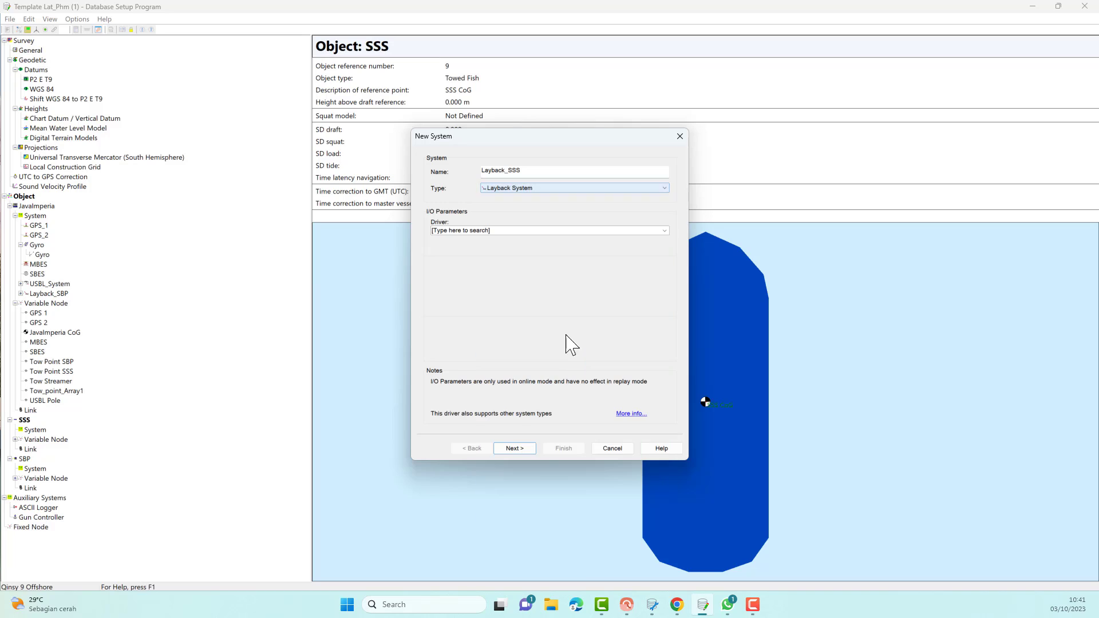
click(664, 230)
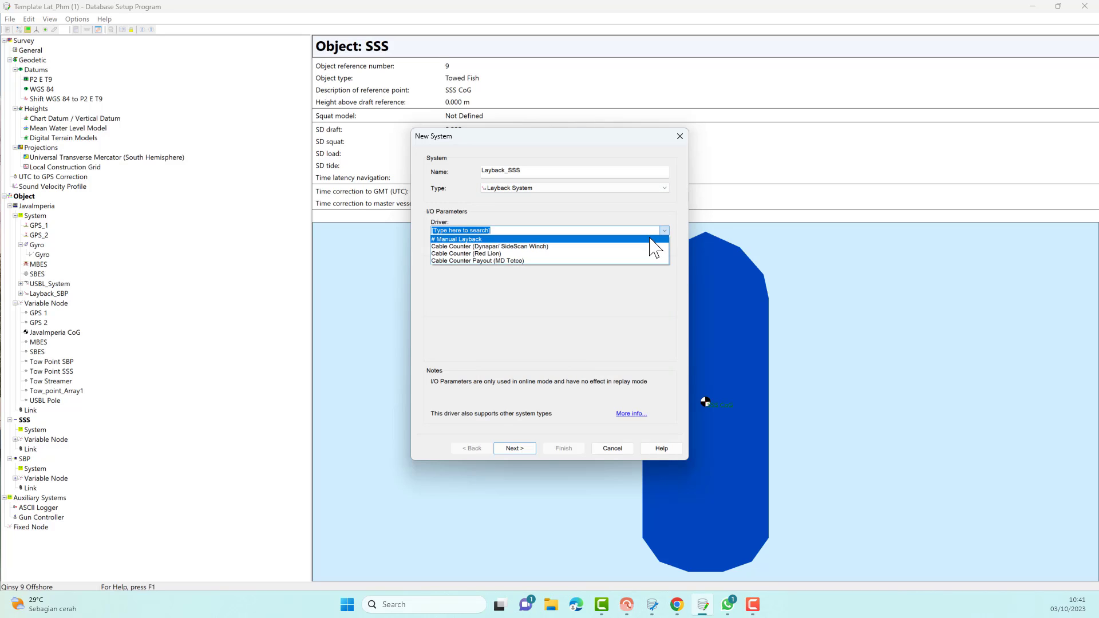
click(458, 239)
click(514, 449)
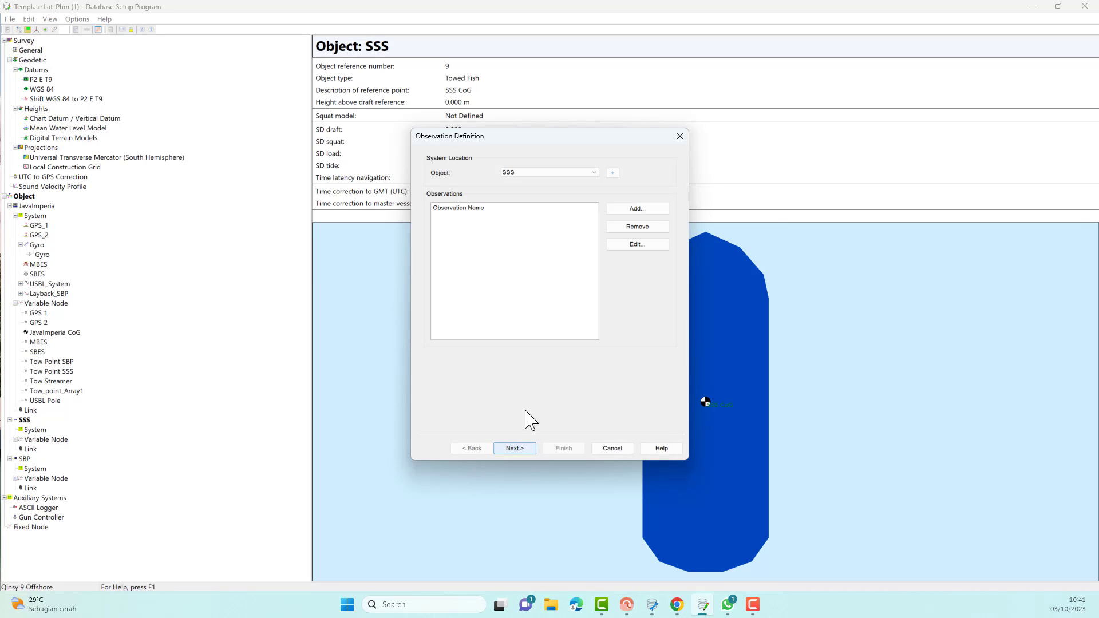
- Locate it on JavaImperia with a Layback observation from Tow Point SSS
click(595, 173)
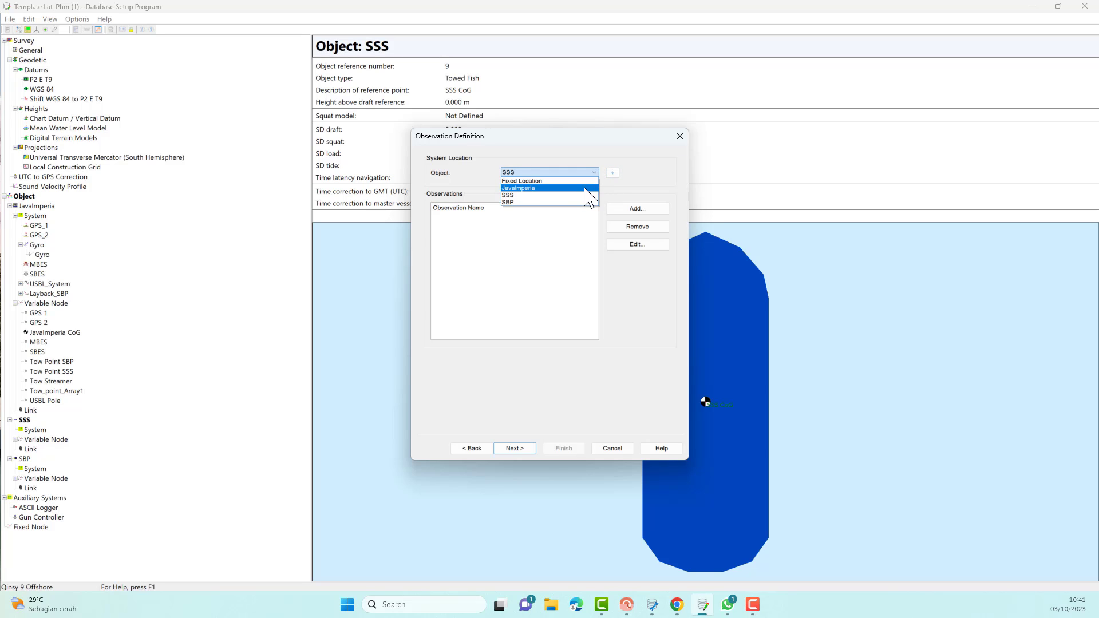
click(584, 188)
click(632, 210)
click(587, 203)
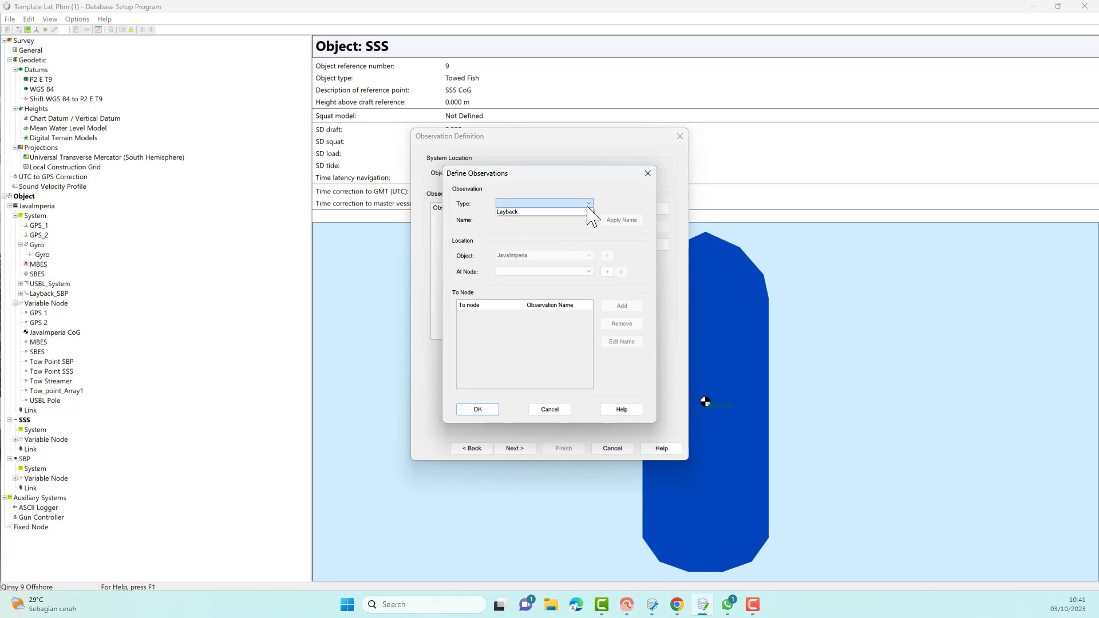
click(589, 216)
click(589, 271)
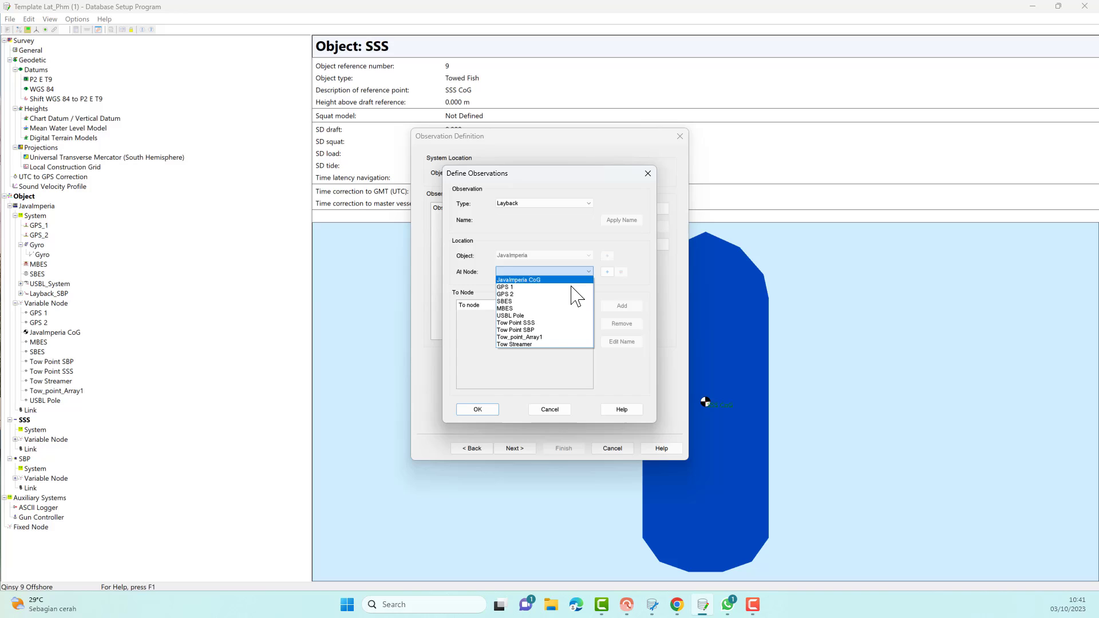
click(564, 322)
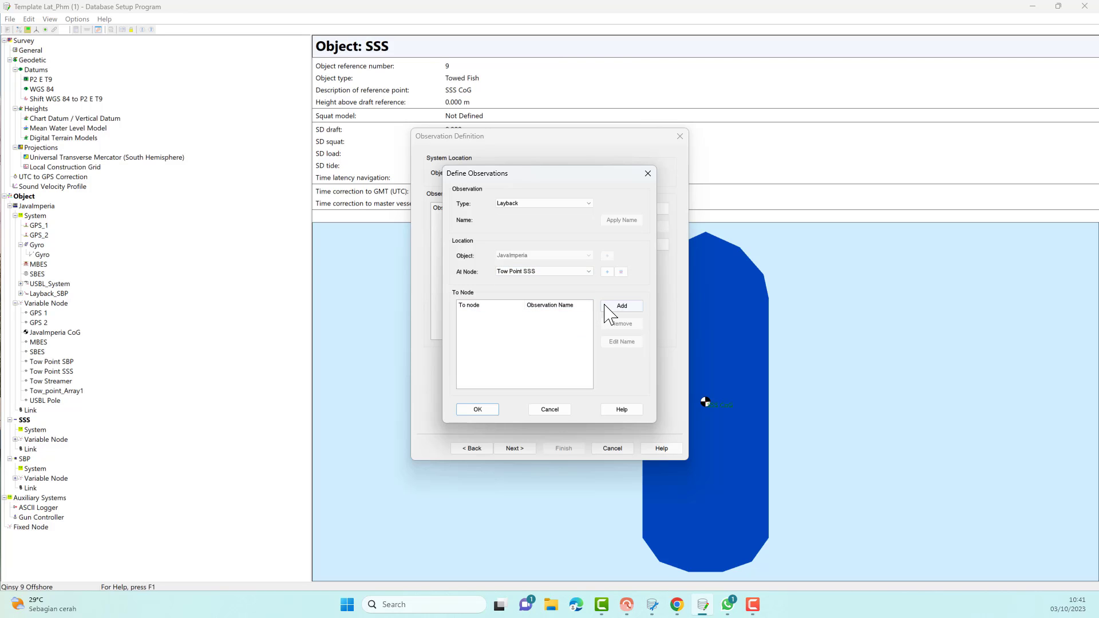
- Target SSS CoG, name the observation Layback_SSS, and finish the system
click(602, 306)
click(474, 251)
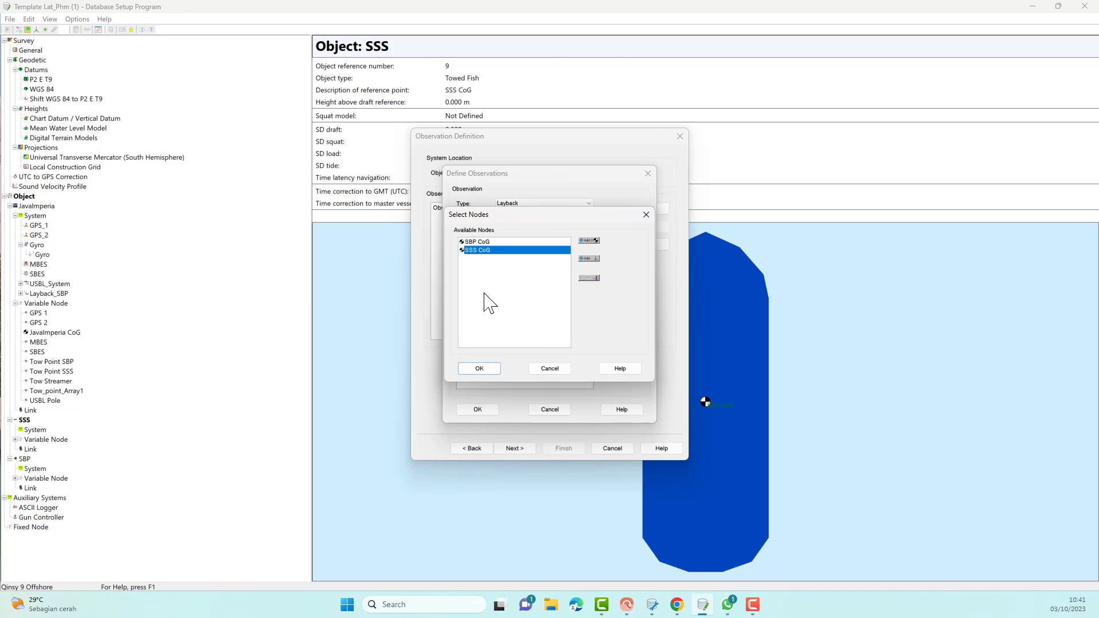
click(480, 368)
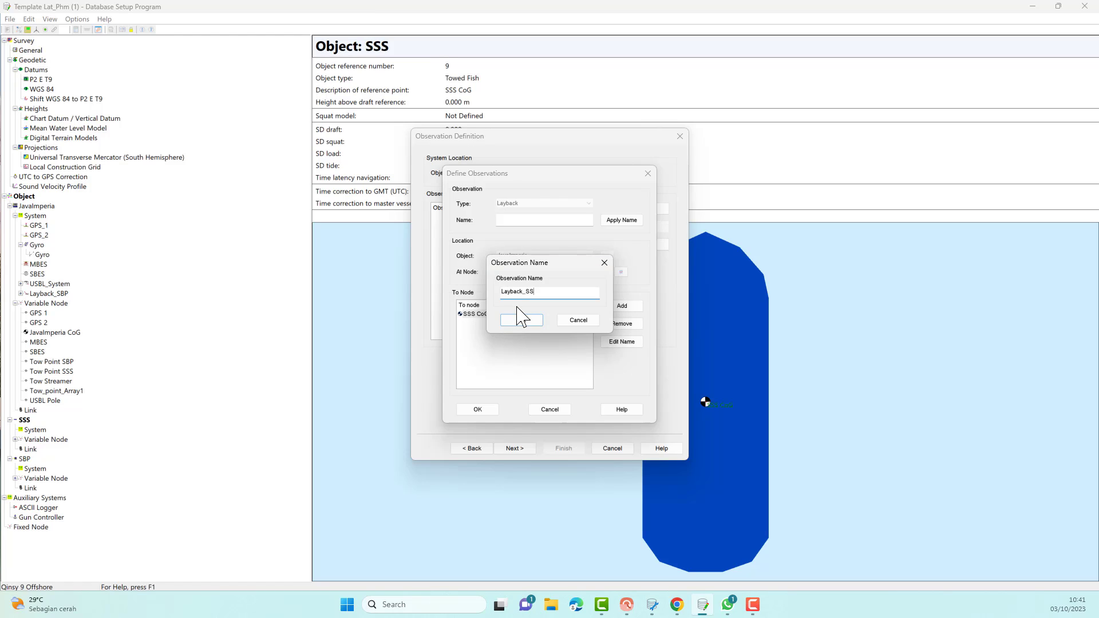
click(522, 320)
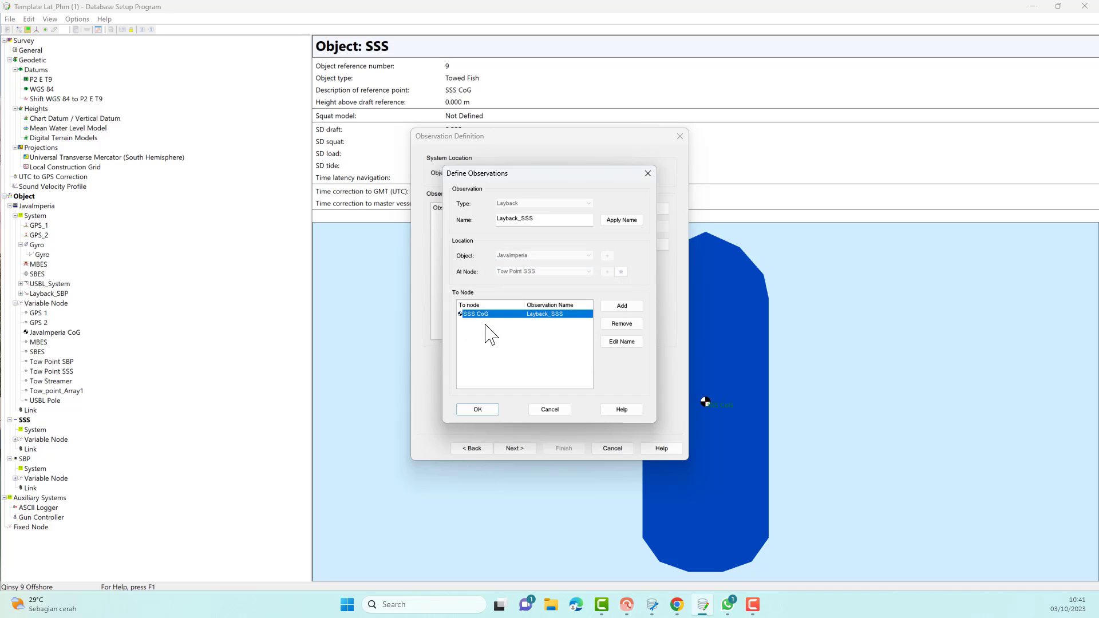
click(480, 410)
click(519, 448)
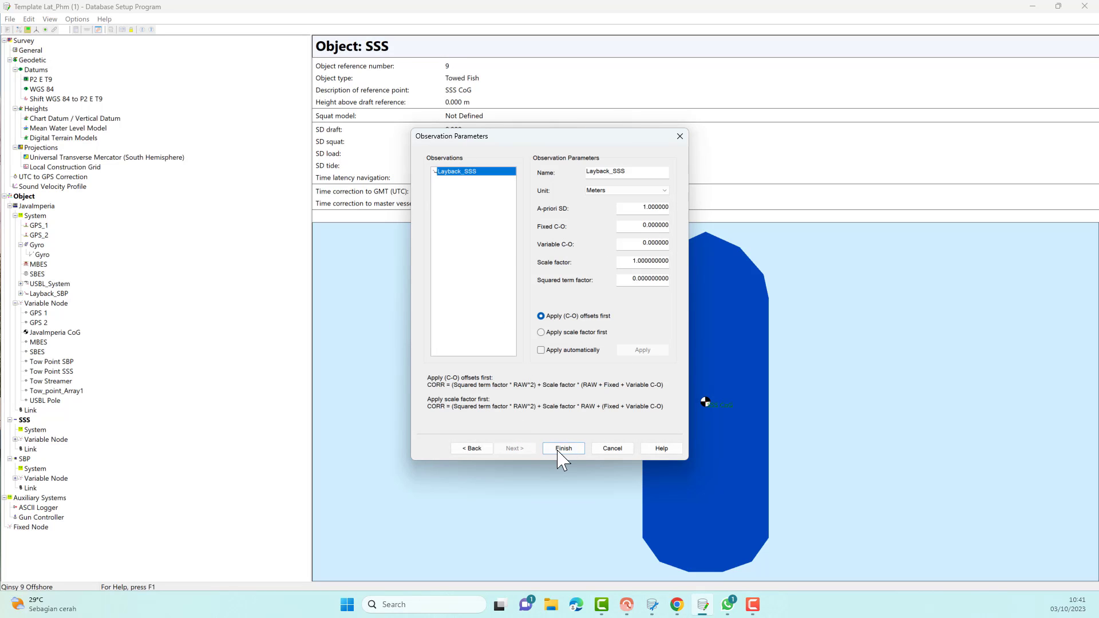
click(563, 448)
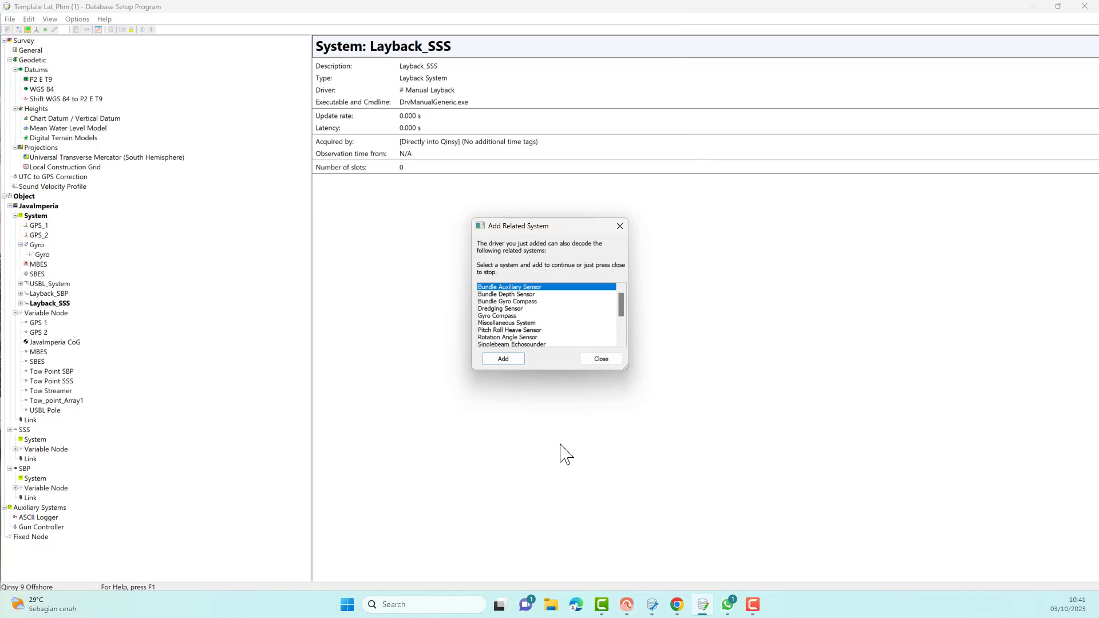
- Decline adding related systems and save the database
click(599, 360)
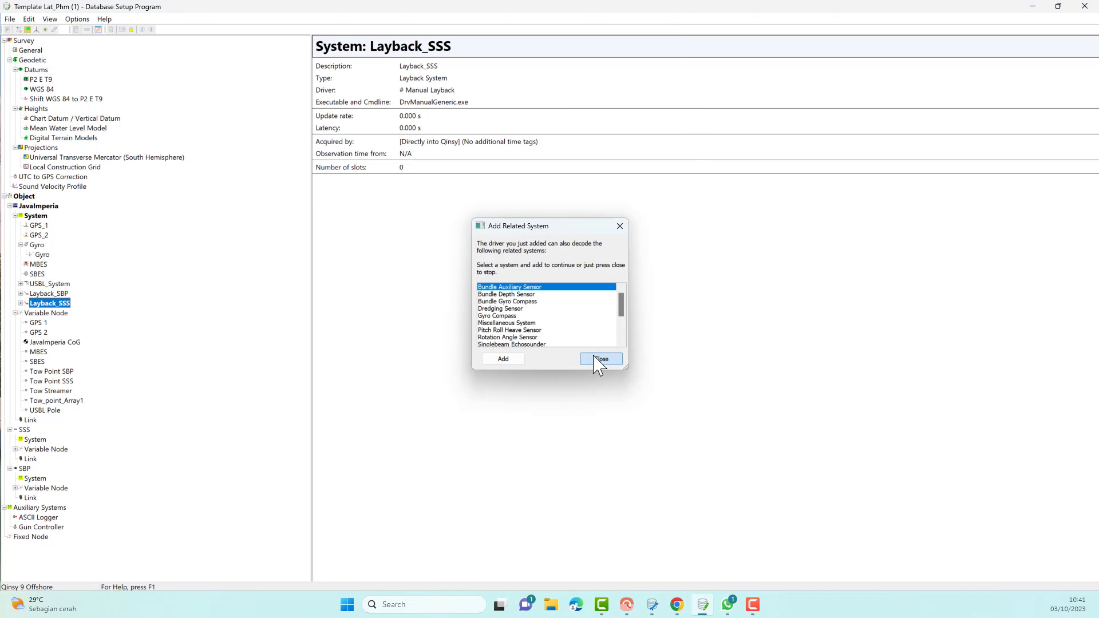
click(10, 19)
click(19, 47)
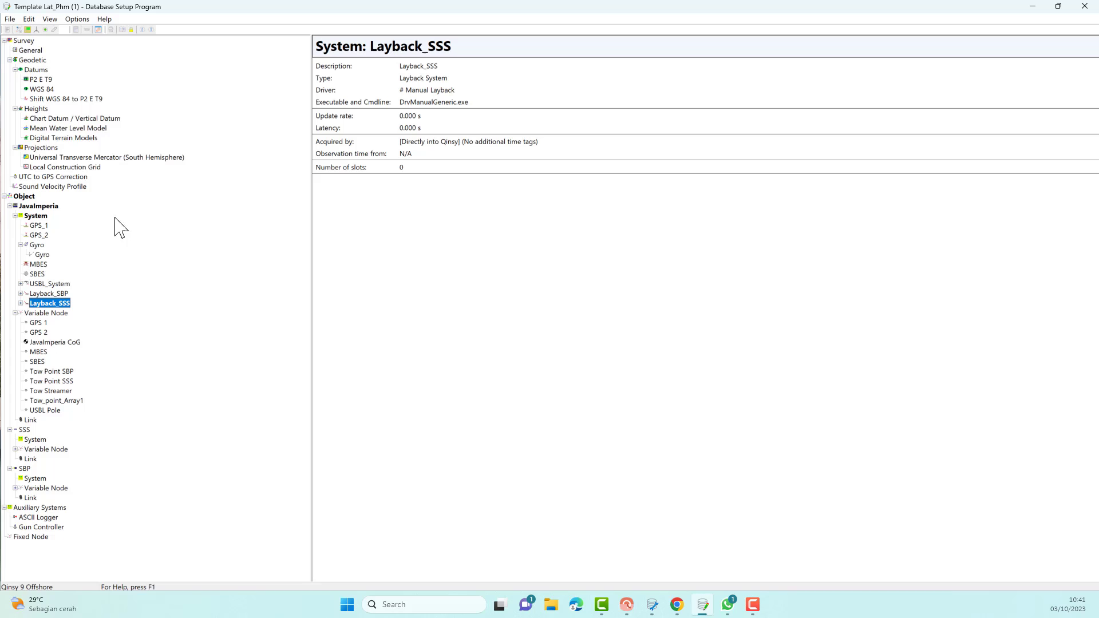
- Review the USBL_System, Layback_SBP and Layback_SSS entries, then exit the setup program
click(20, 284)
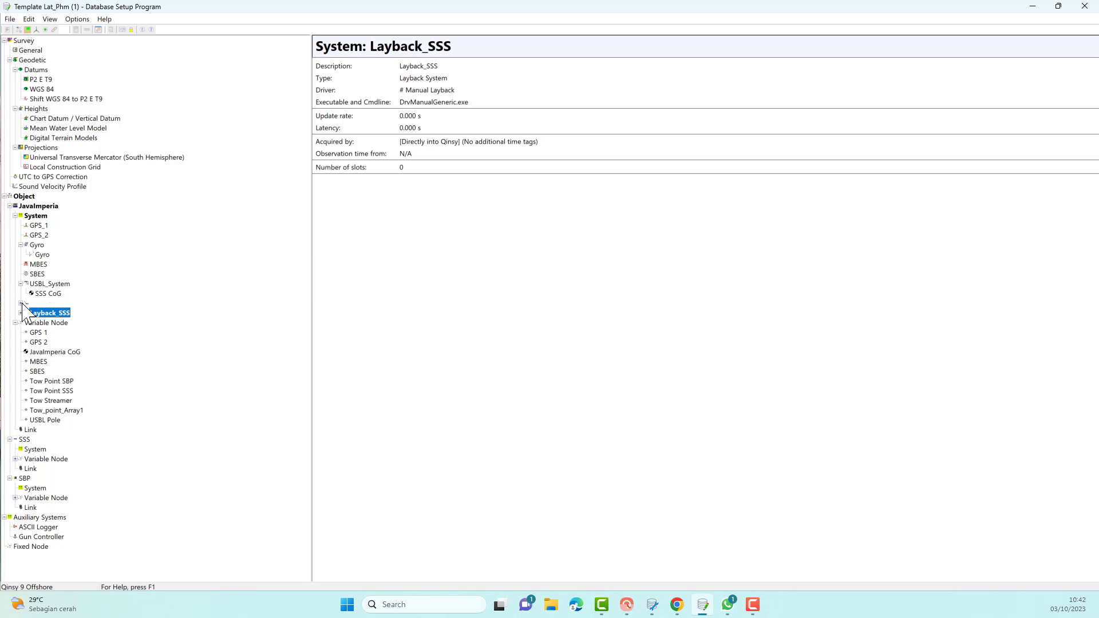
click(20, 303)
click(21, 323)
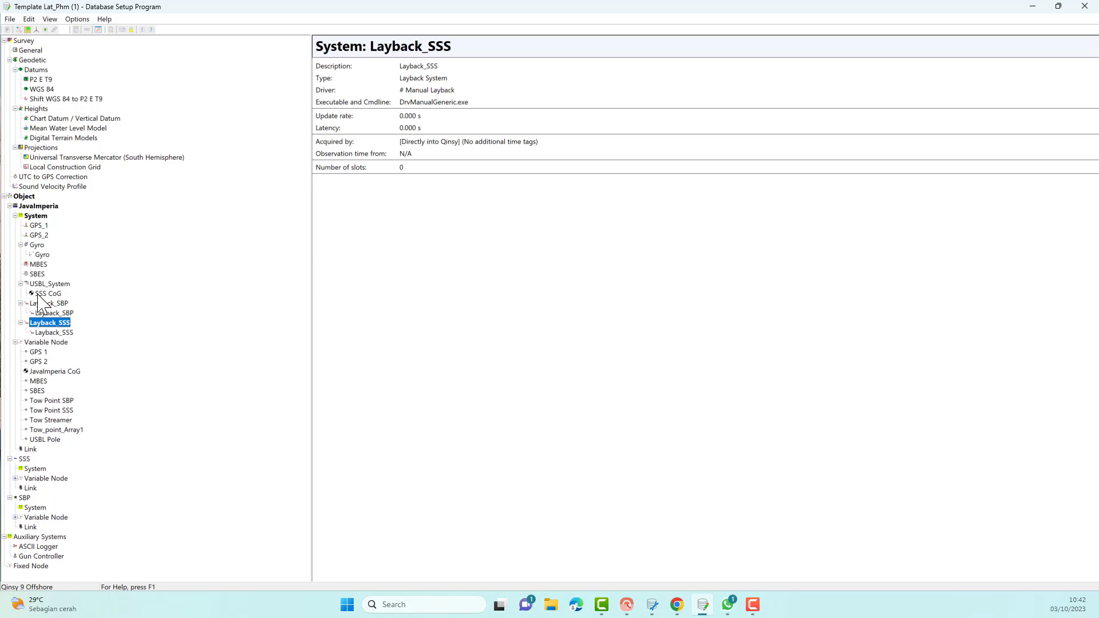
click(50, 284)
click(48, 294)
click(48, 305)
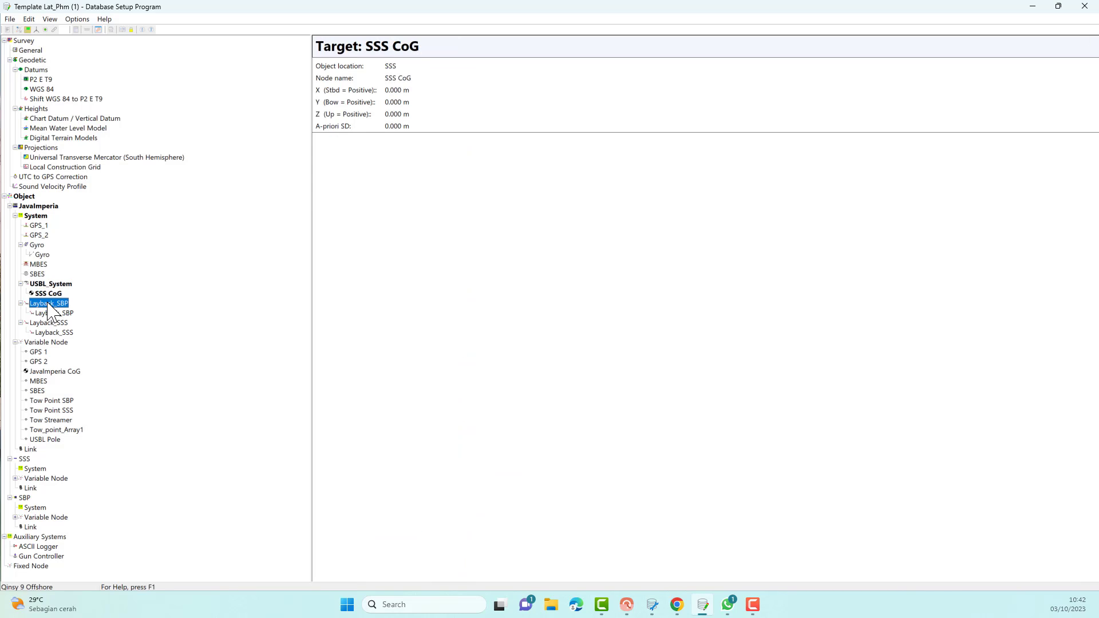
click(50, 313)
click(49, 323)
click(47, 332)
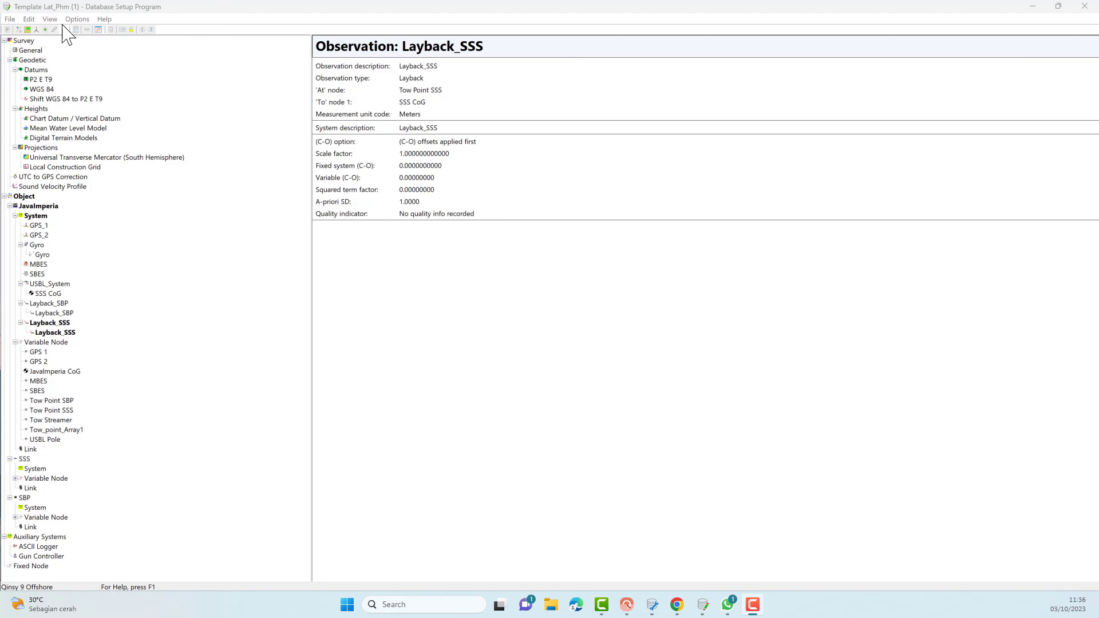
click(10, 19)
click(20, 137)
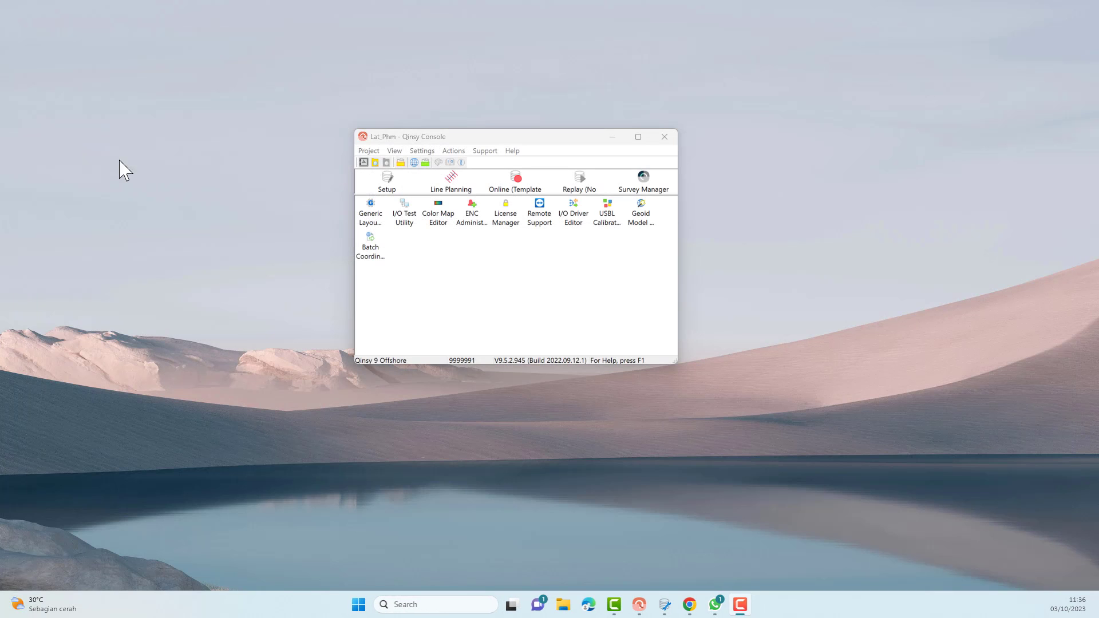
- Activate Template Lat_Phm (1).db in Template Manager and go online with it
click(664, 605)
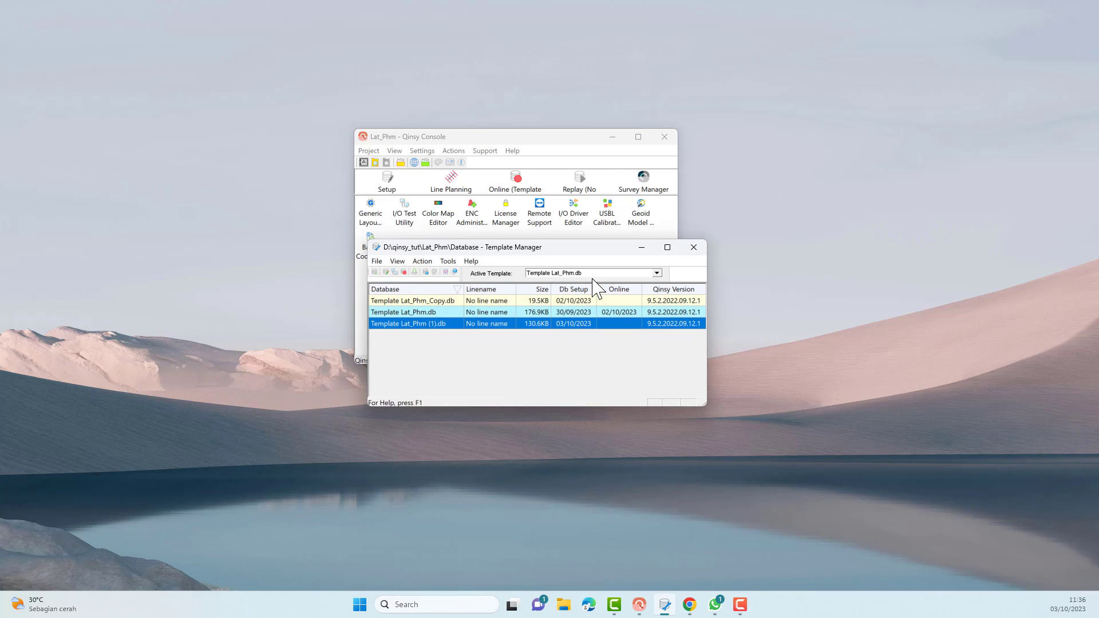
click(657, 273)
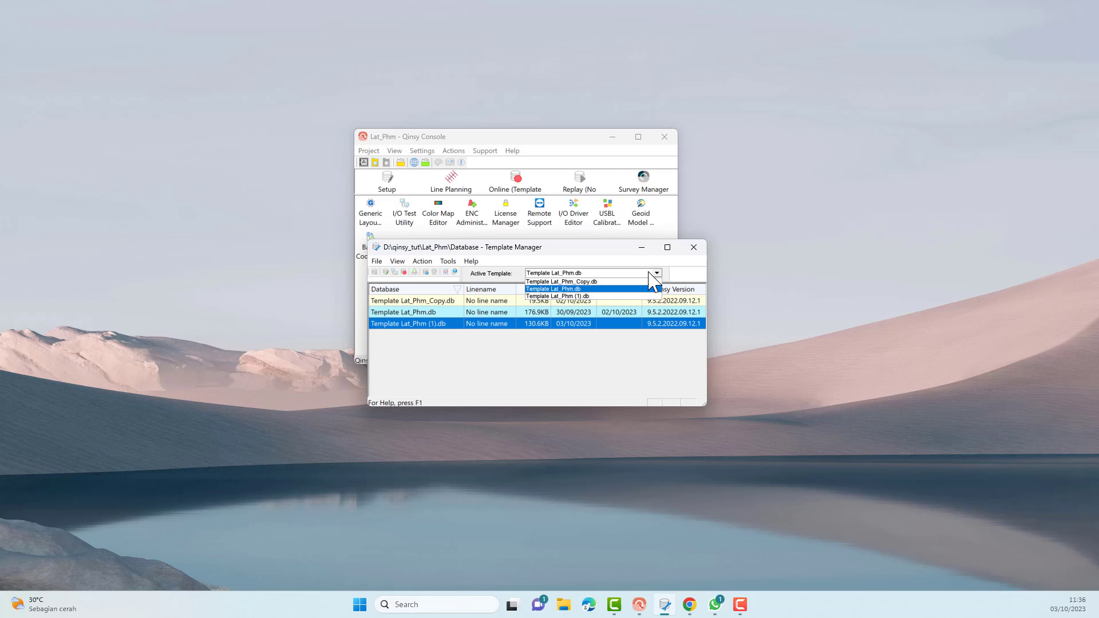
click(624, 296)
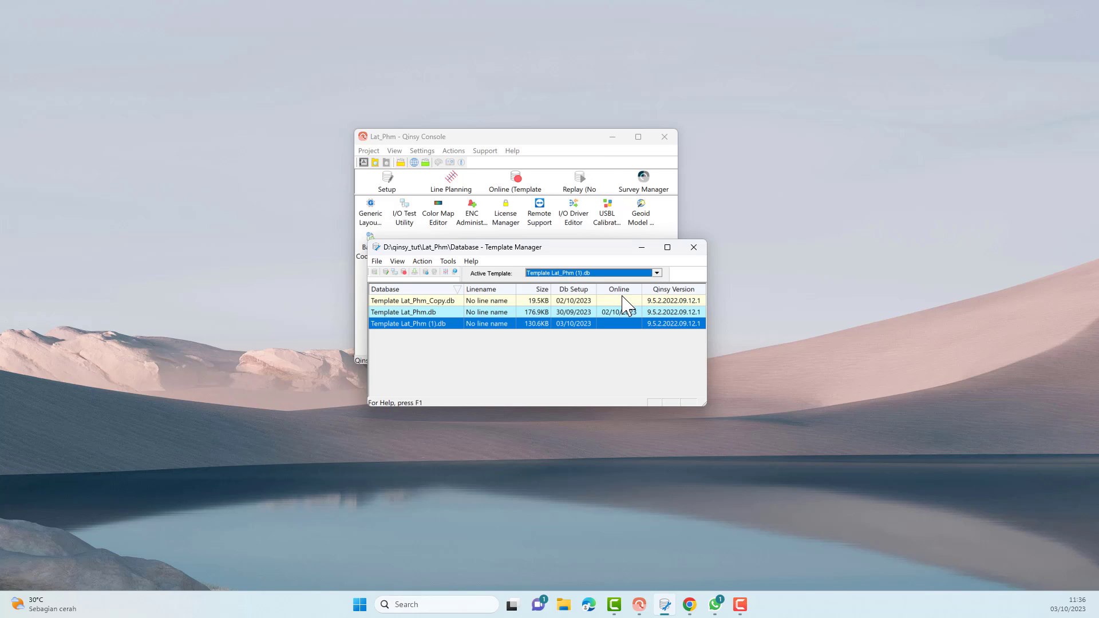
click(405, 273)
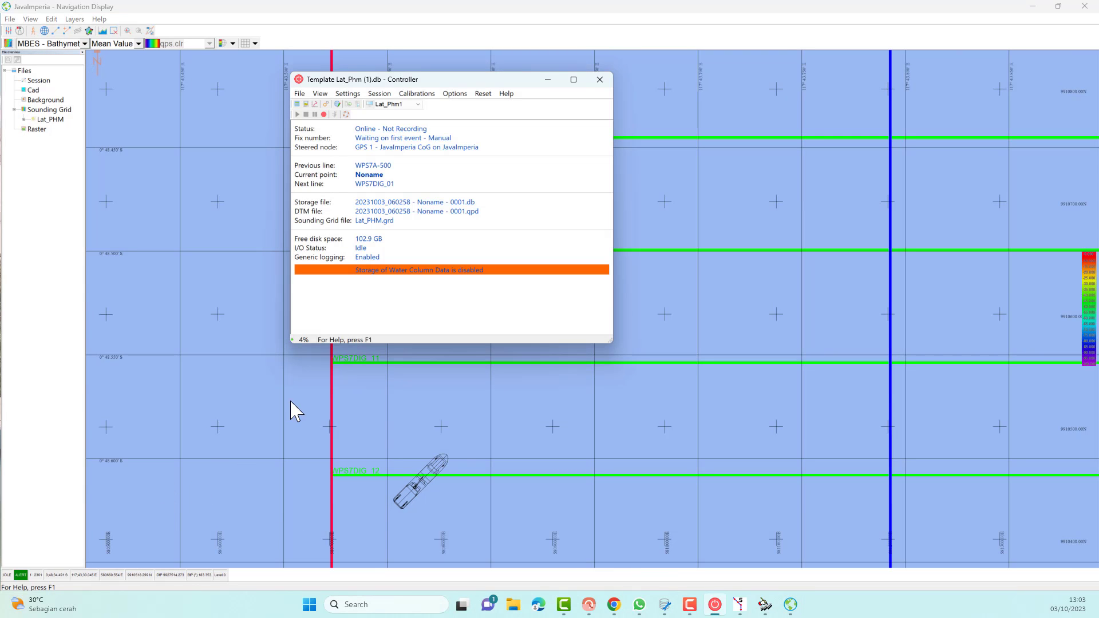
- Review GPS_1's height status in Computation Setup, leaving it at Tide
click(297, 105)
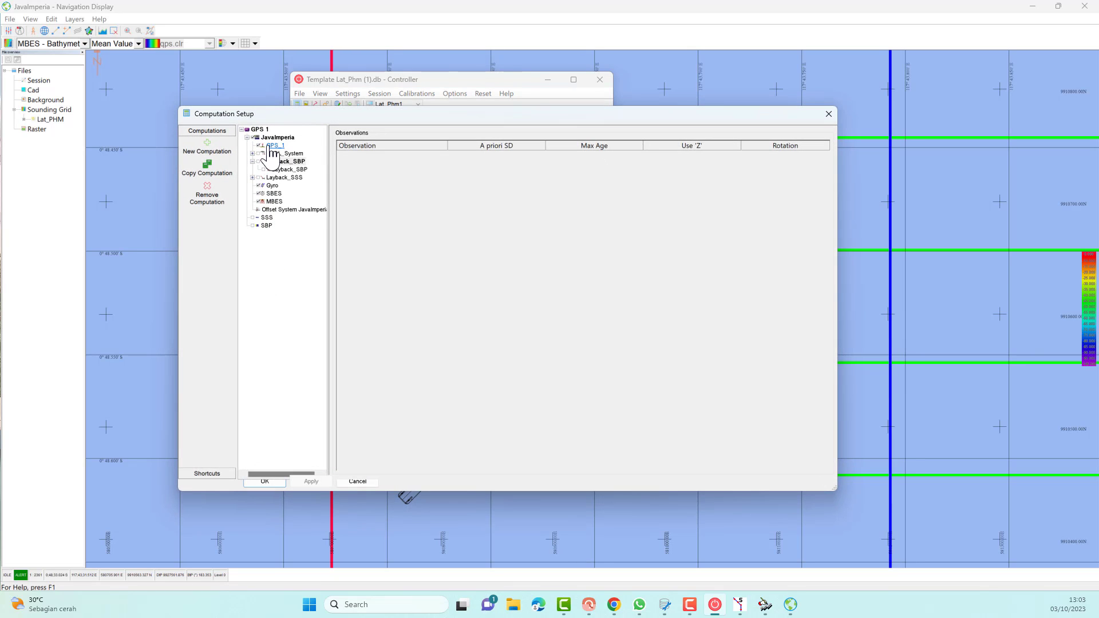
click(274, 146)
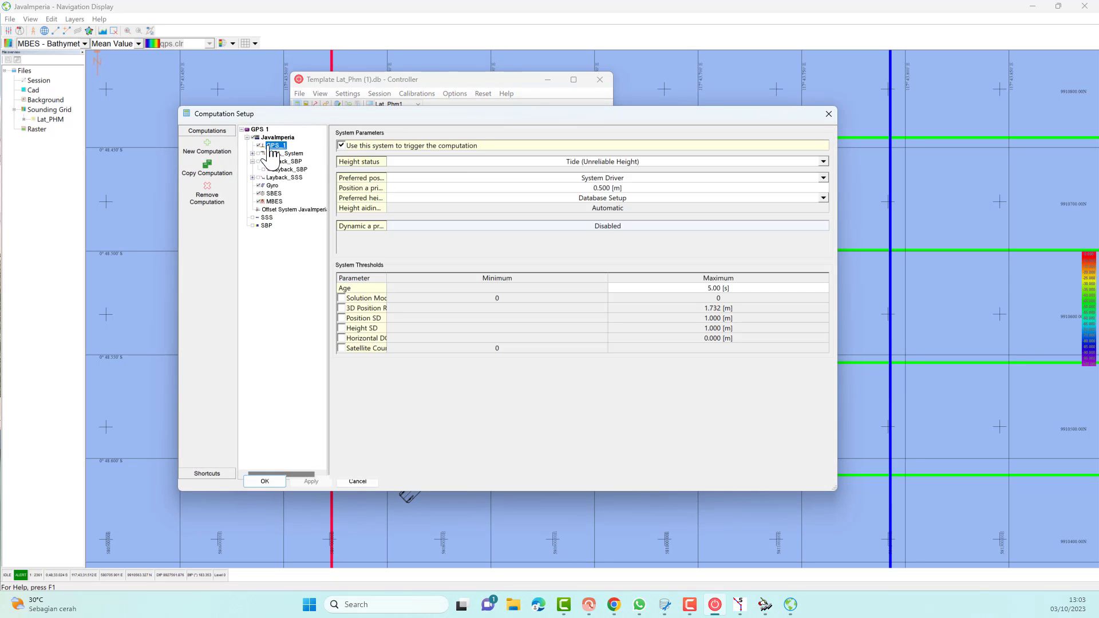
click(825, 161)
click(793, 167)
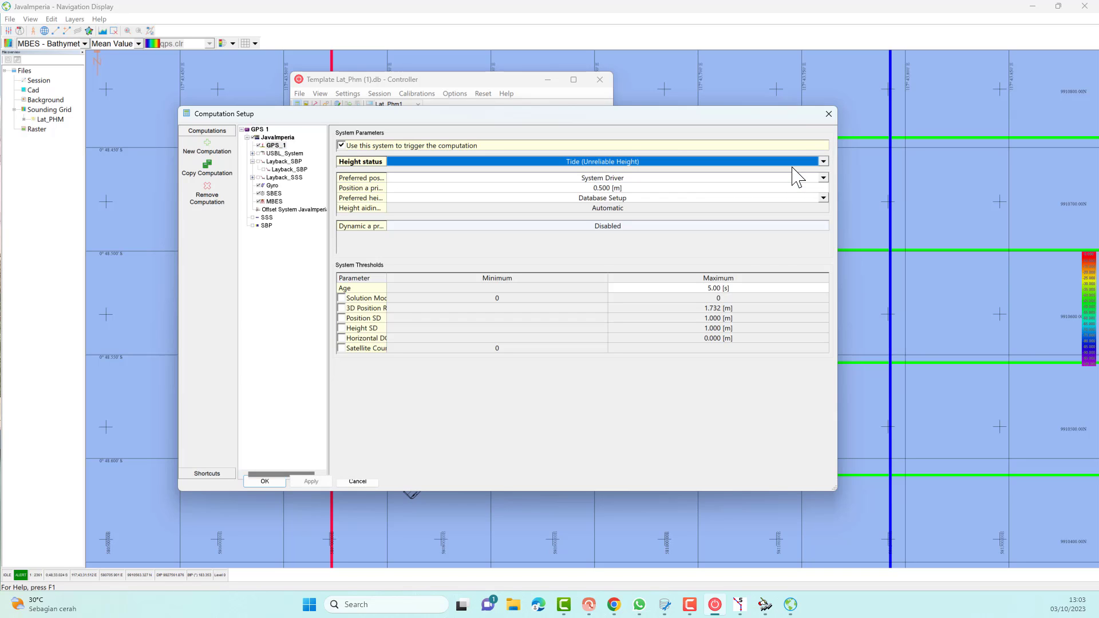
click(823, 162)
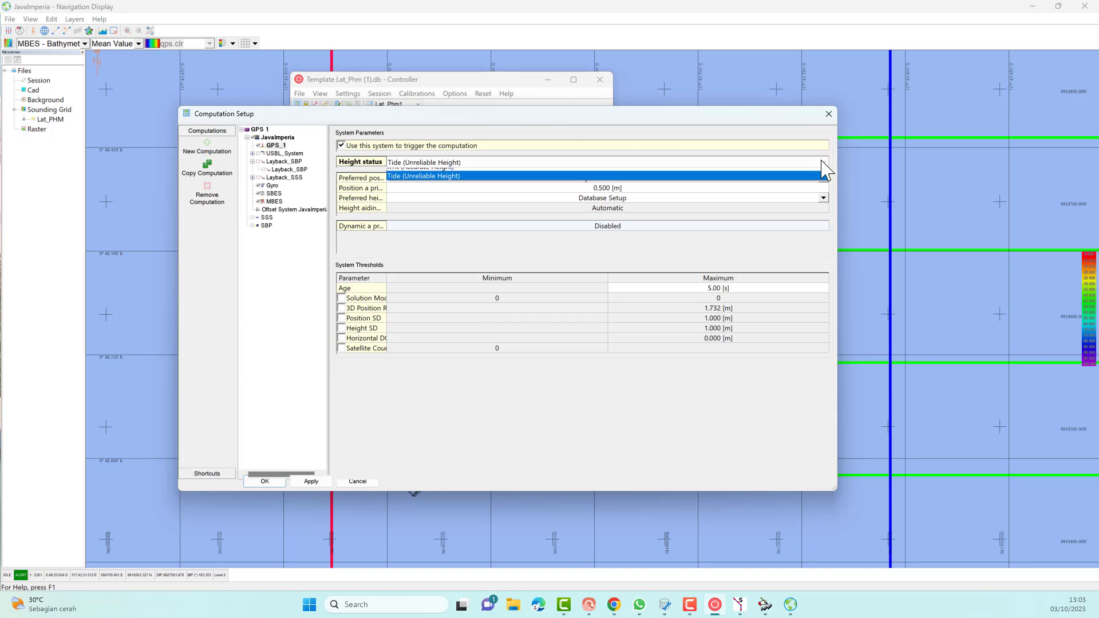
click(800, 181)
click(823, 161)
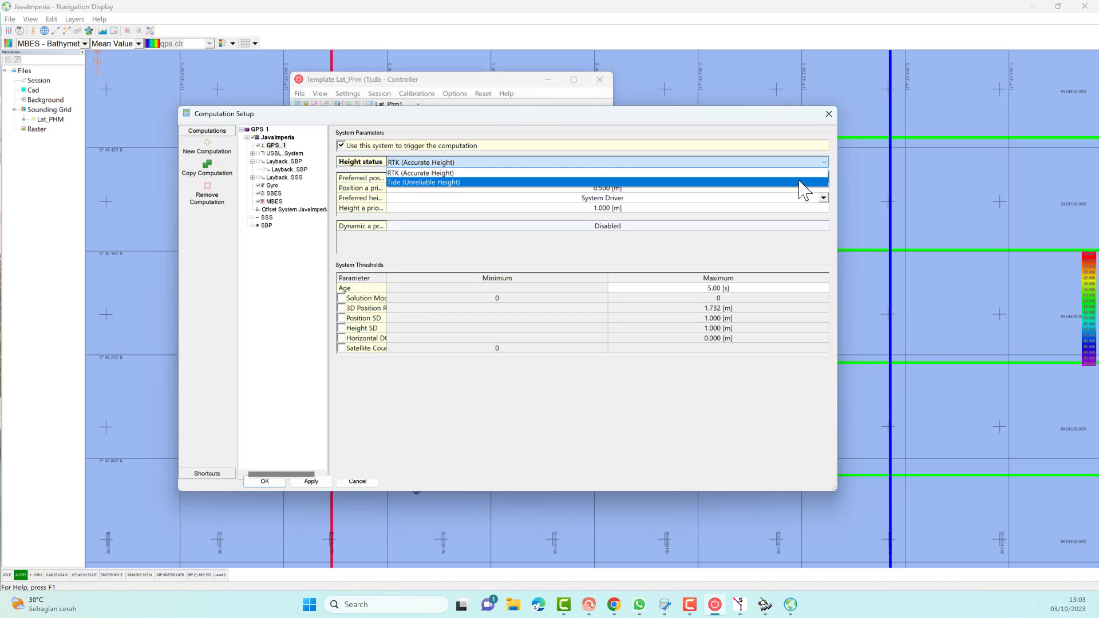
click(798, 180)
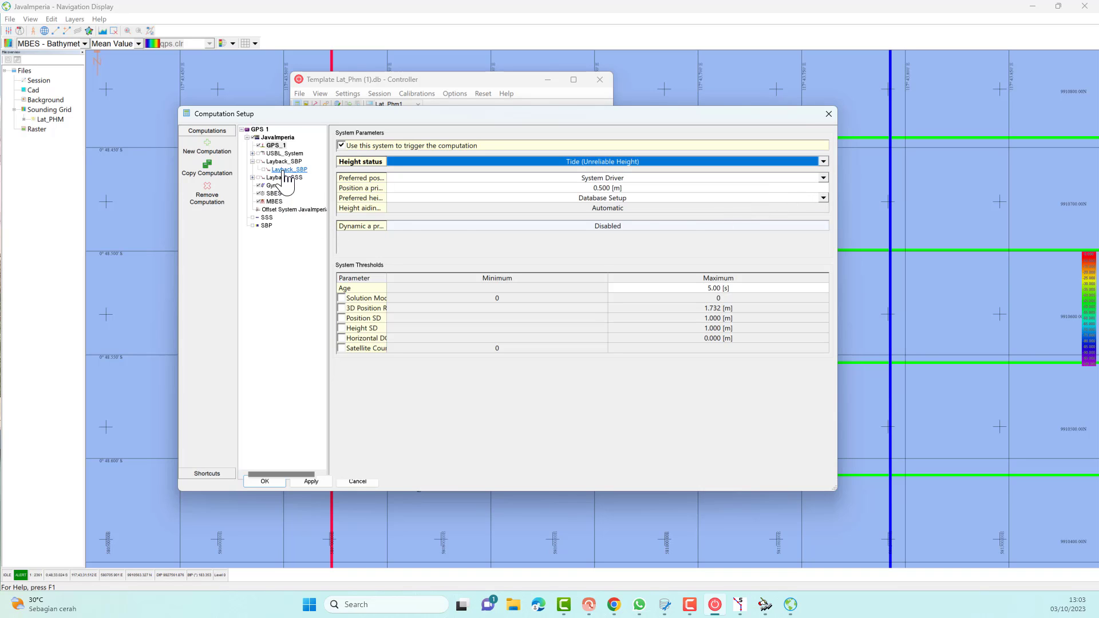
- Include USBL_System in the GPS 1 computation with Use 'Z' enabled for SSS CoG
double_click(262, 154)
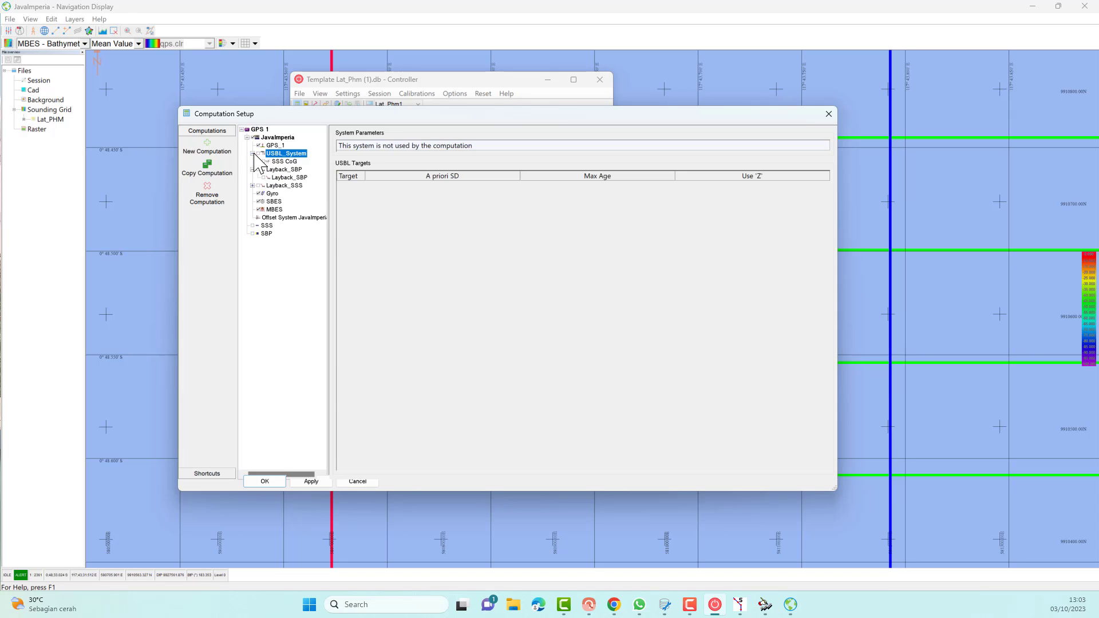
click(260, 154)
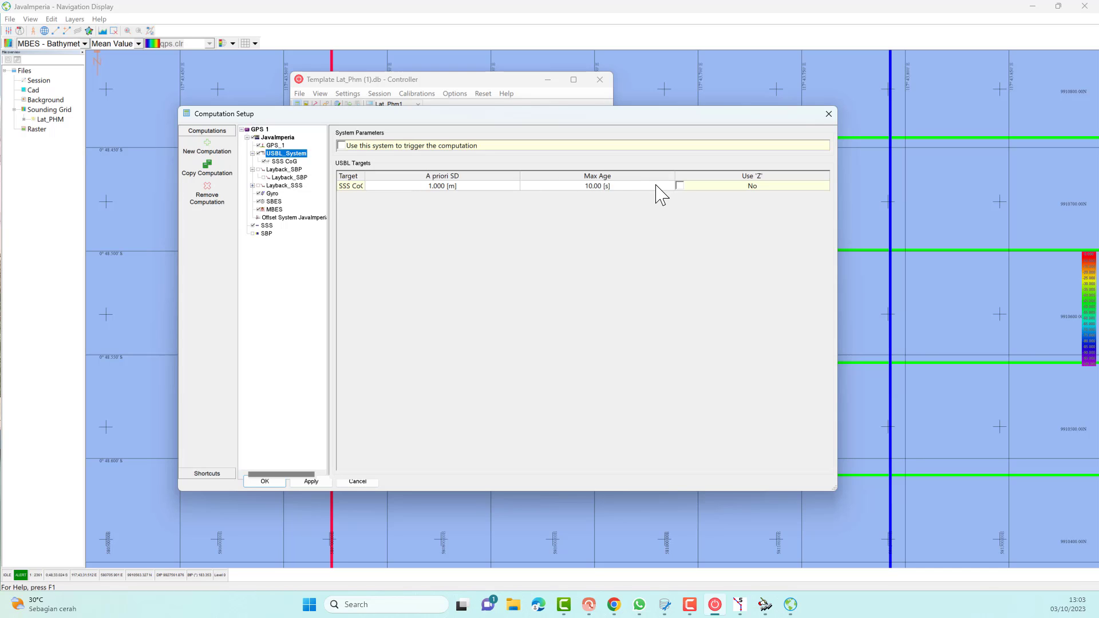
click(310, 482)
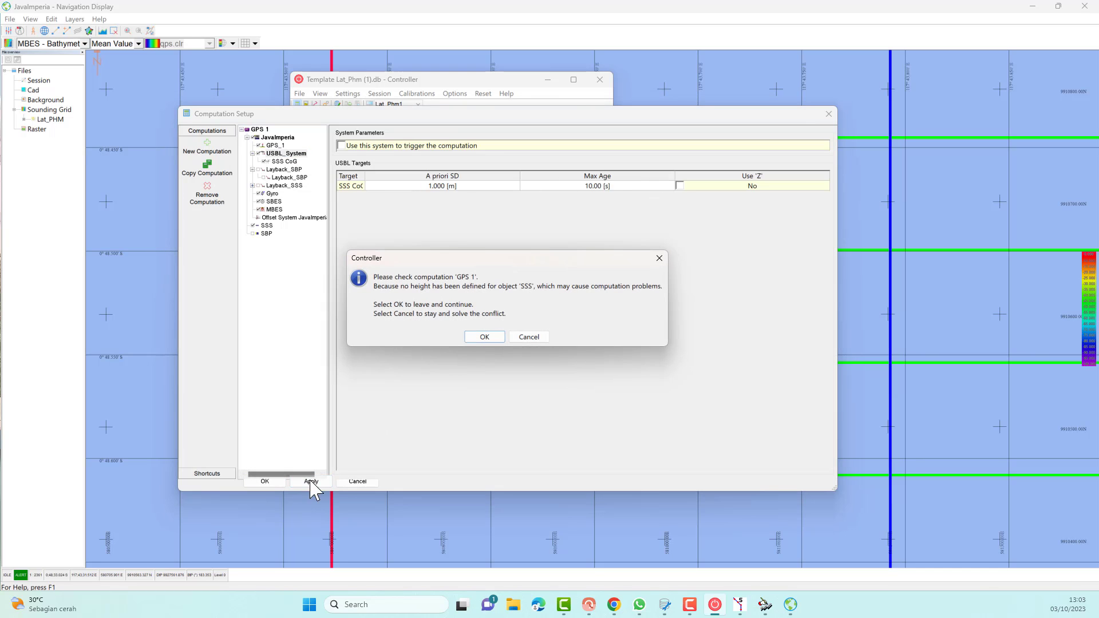
click(483, 338)
click(682, 186)
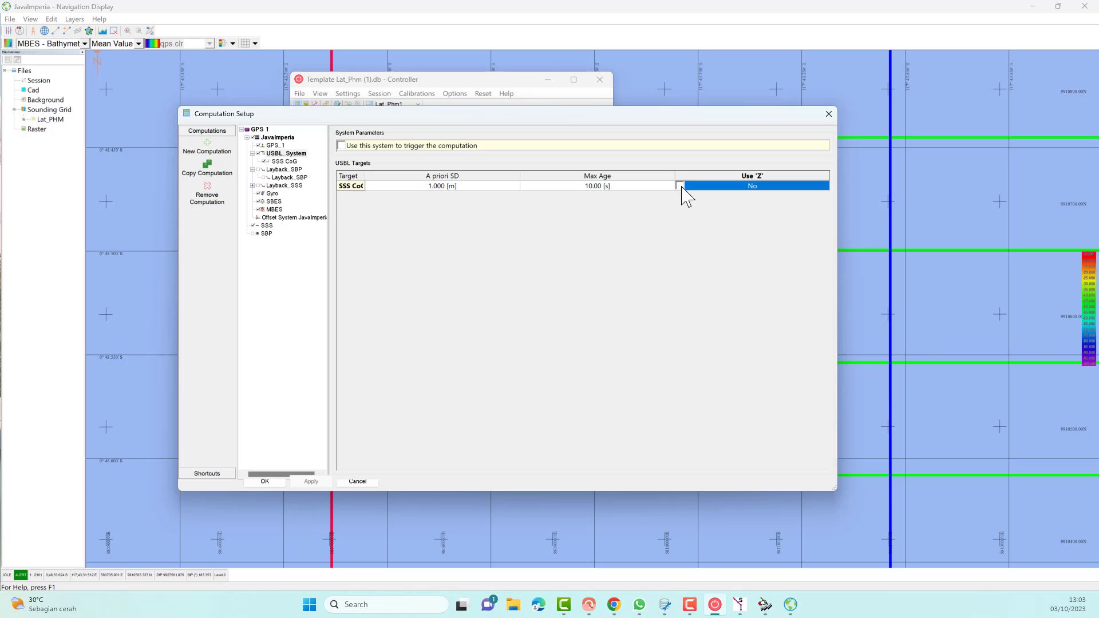
click(680, 185)
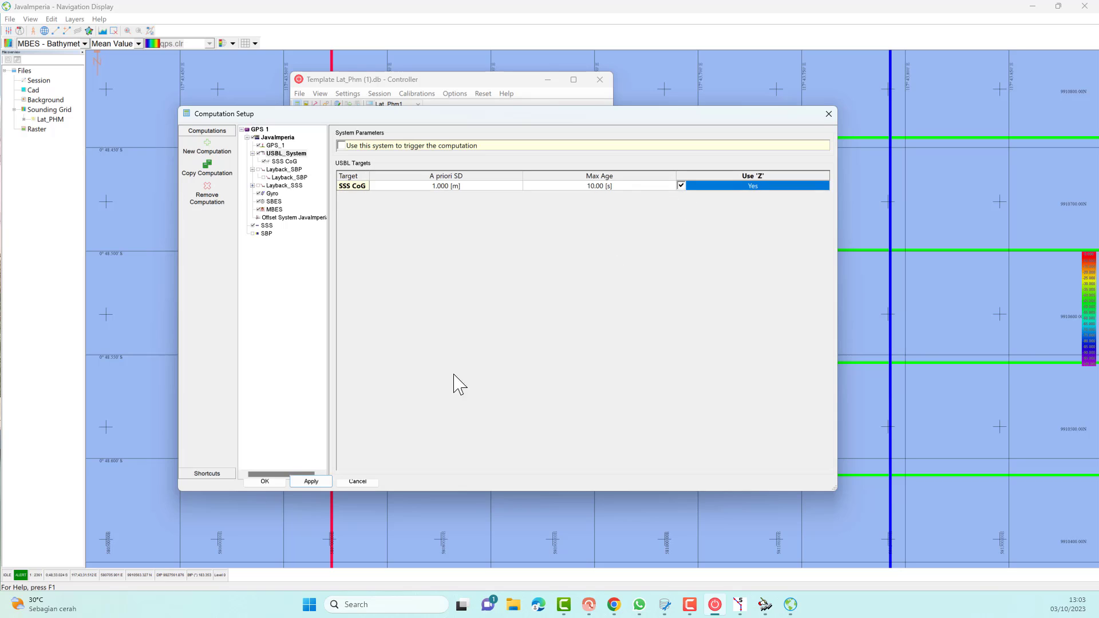
click(265, 482)
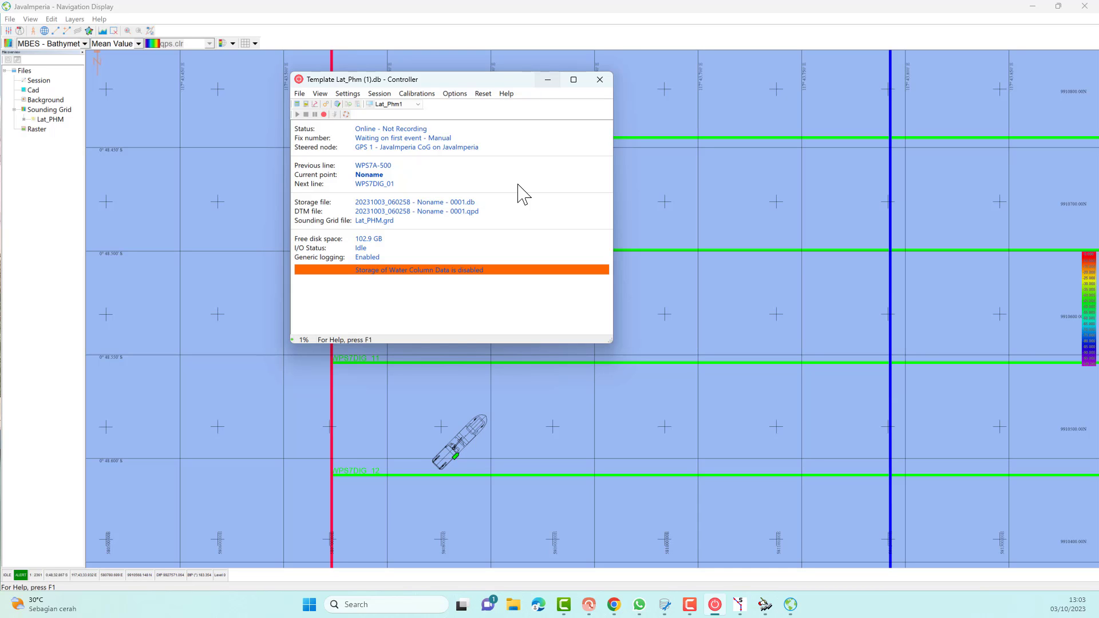
- Set the USBL Y offset to SSS CoG to -50 m in the Manual Input Driver
click(418, 406)
scroll(504, 491, up, 3)
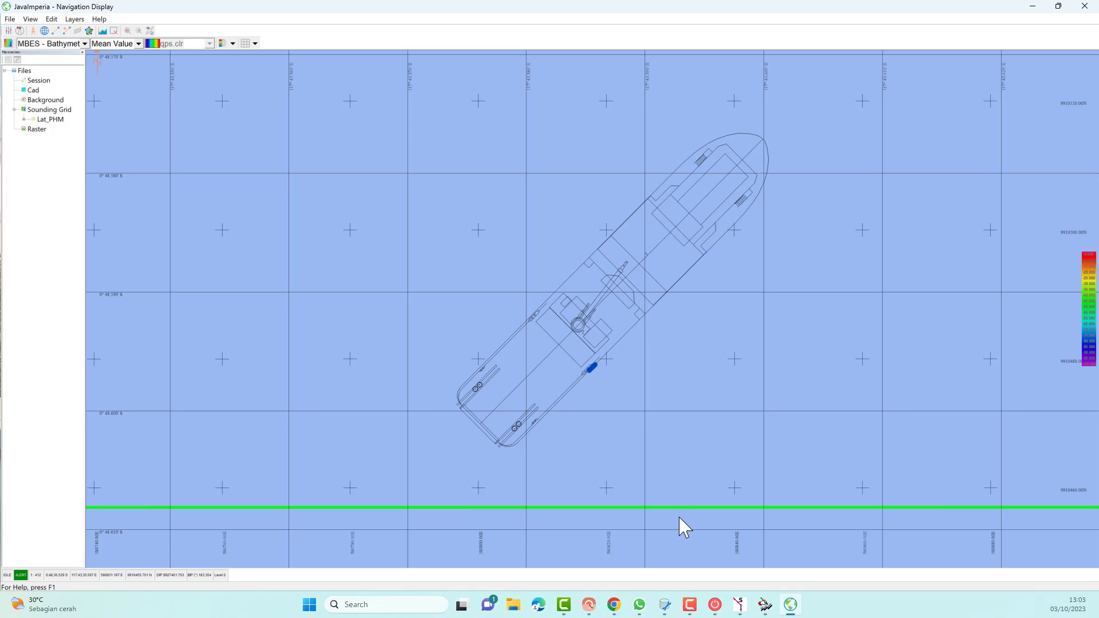
click(763, 605)
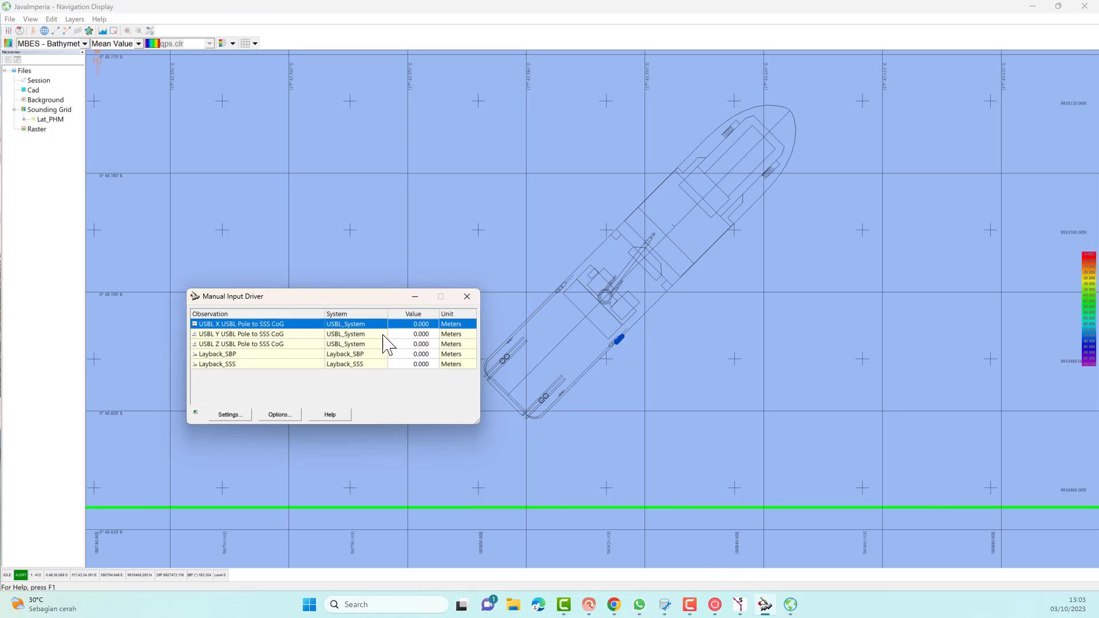
click(425, 335)
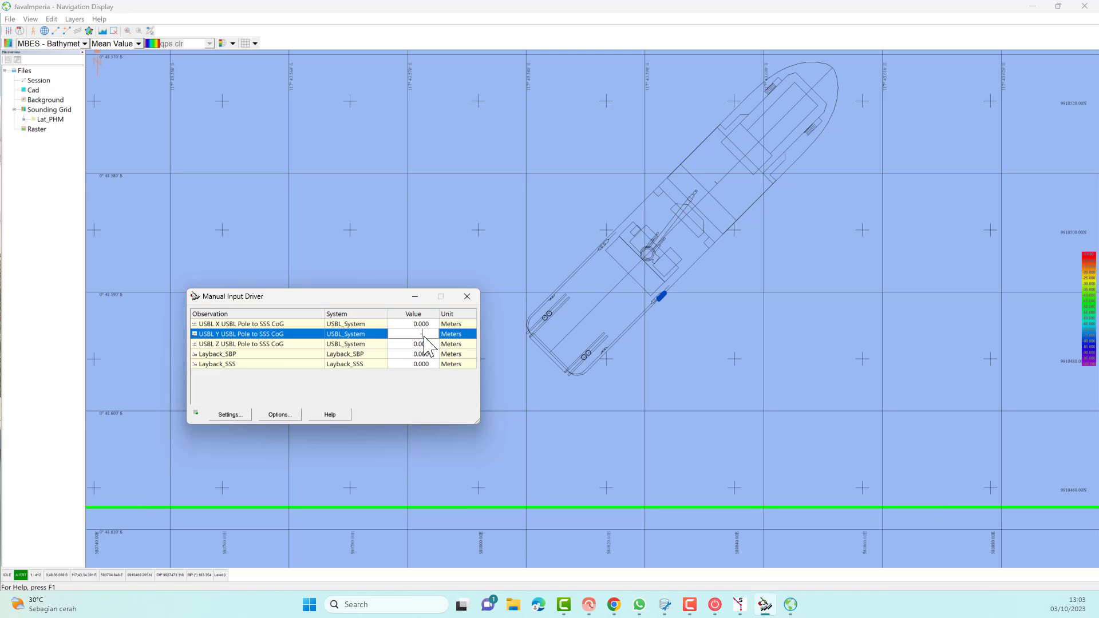
text(50)
key(Return)
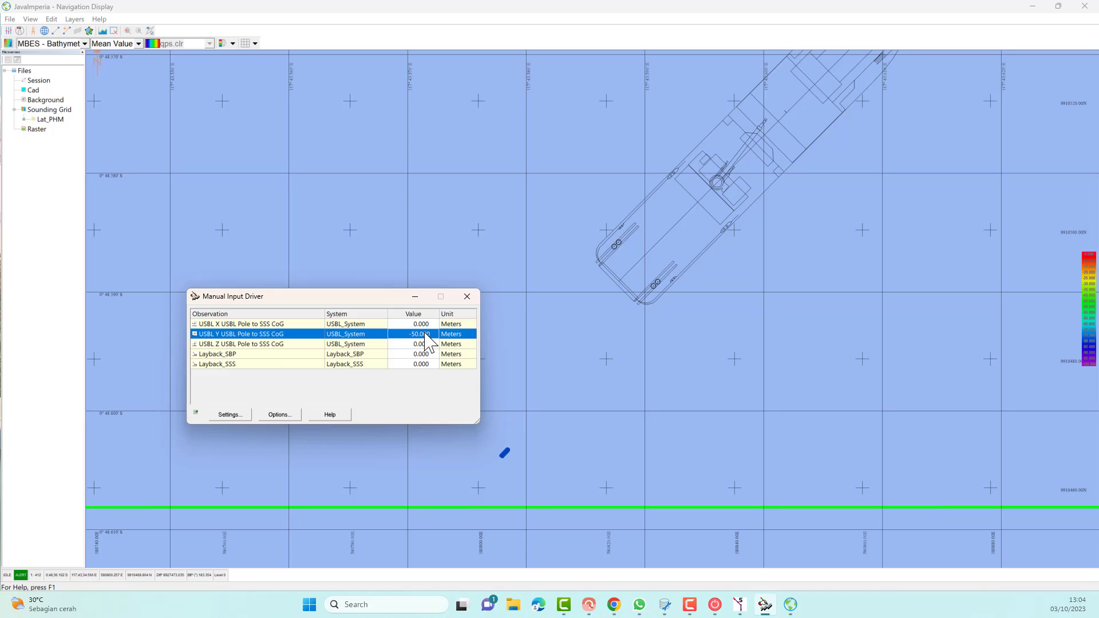
- Change the USBL X offset to -2.000 m and the Z offset to -3.000 m
click(427, 325)
click(428, 325)
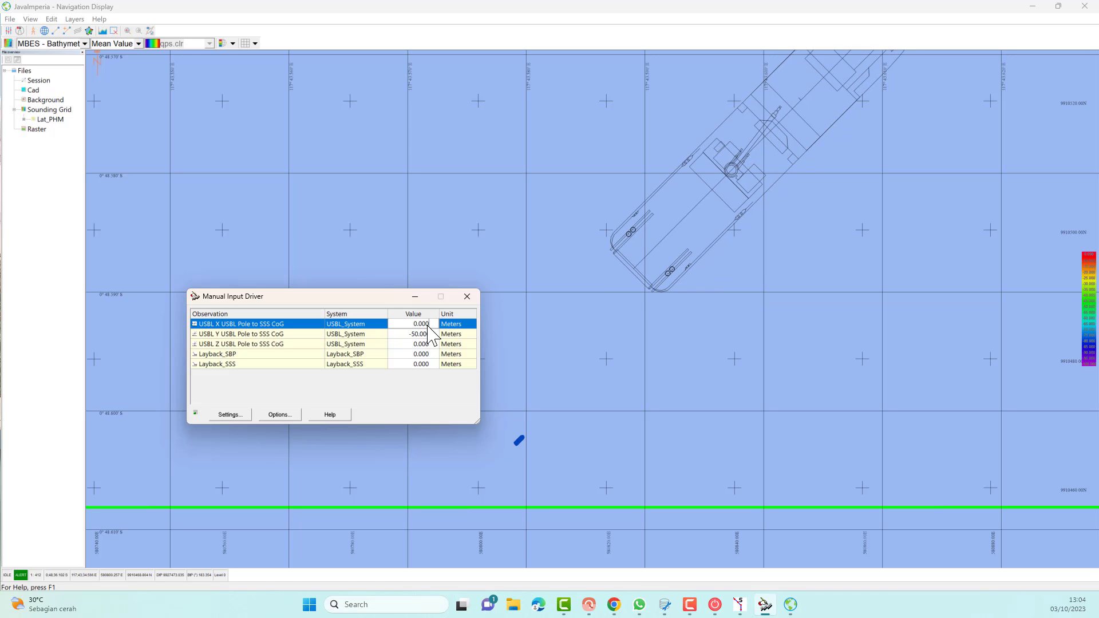
text(-4)
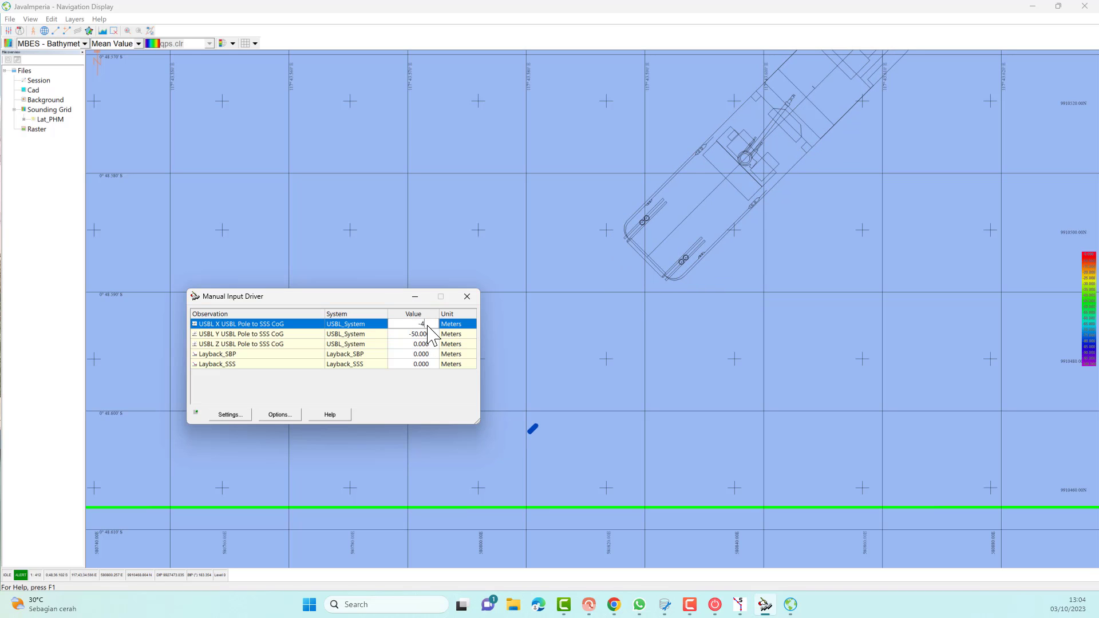
key(Return)
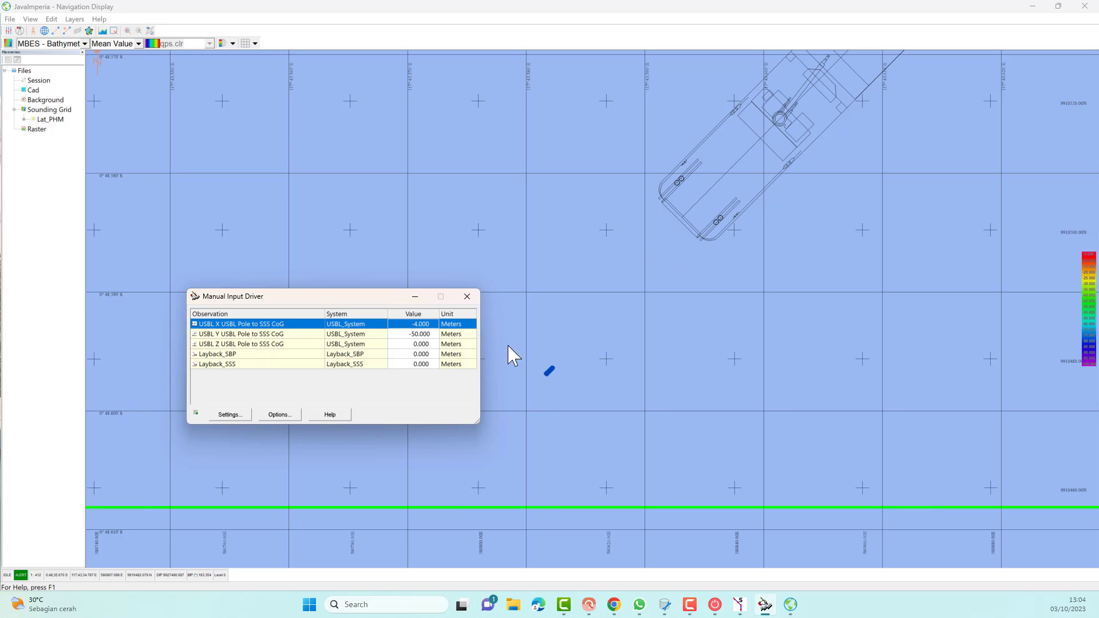
click(431, 326)
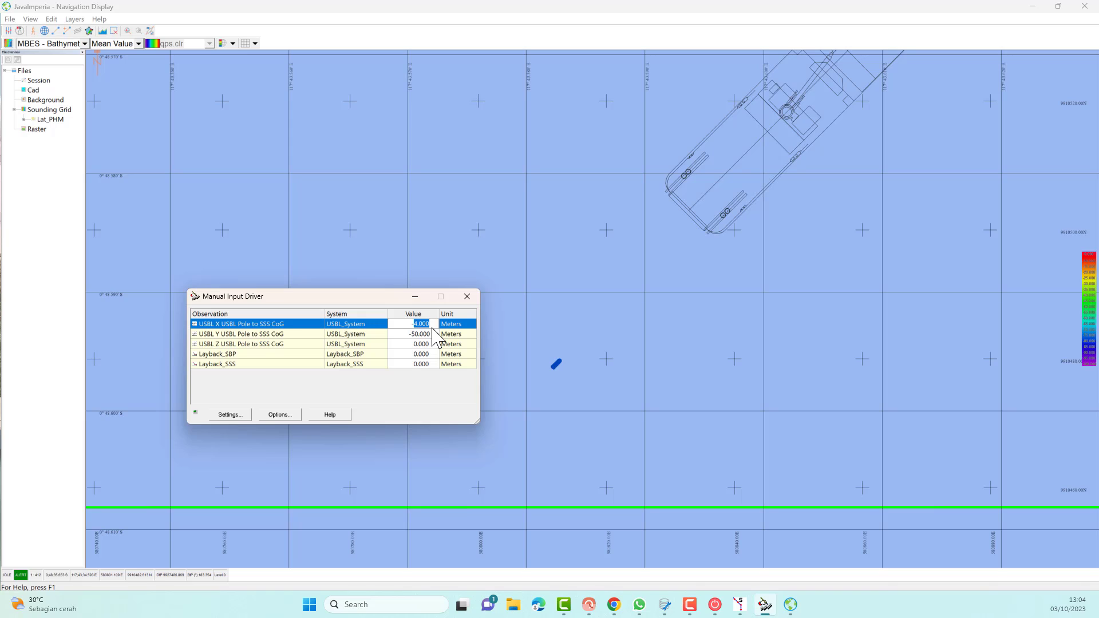
text(-)
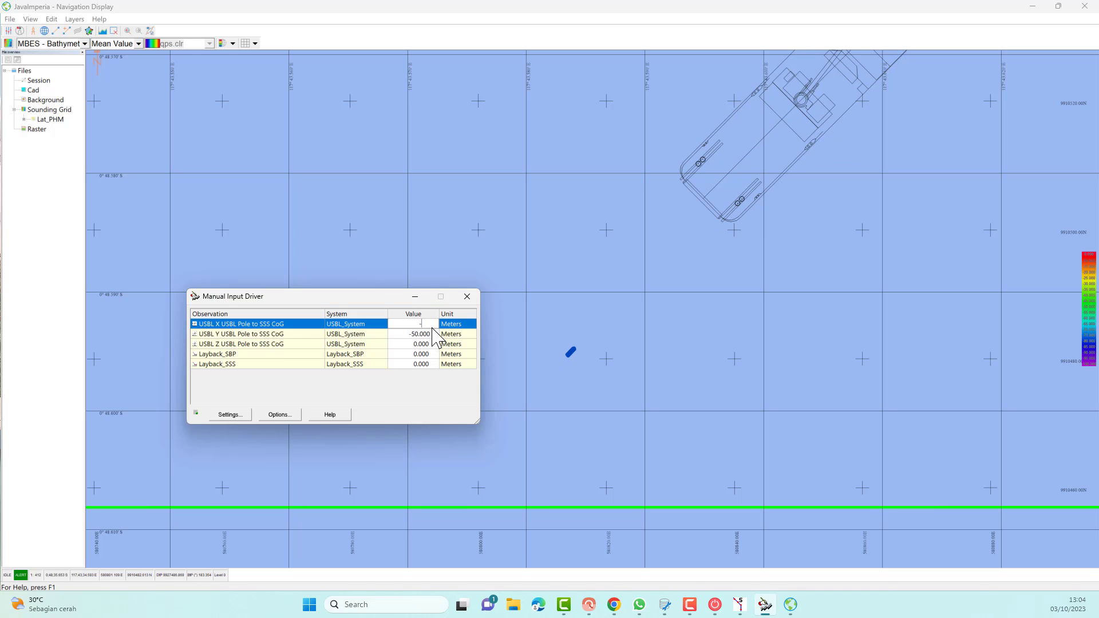
text(32)
key(Return)
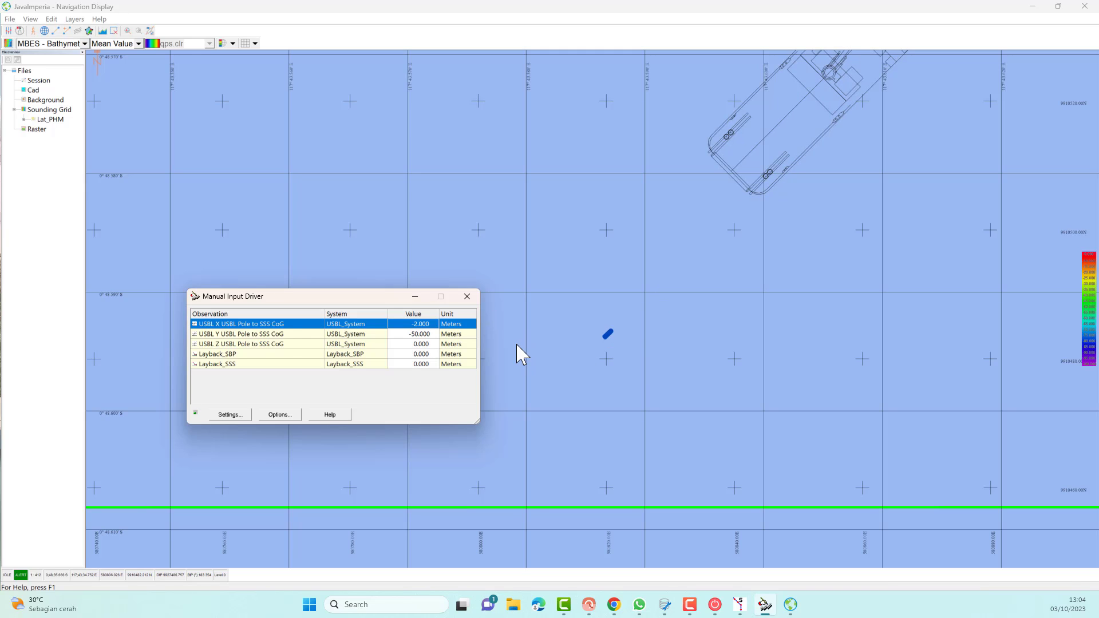
click(430, 345)
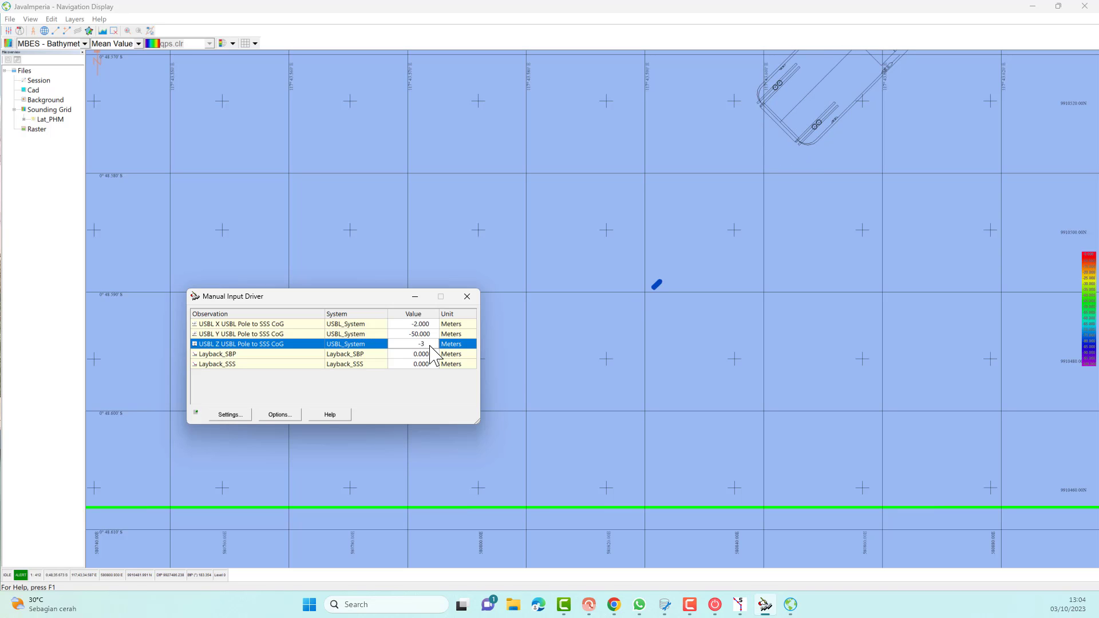
key(Return)
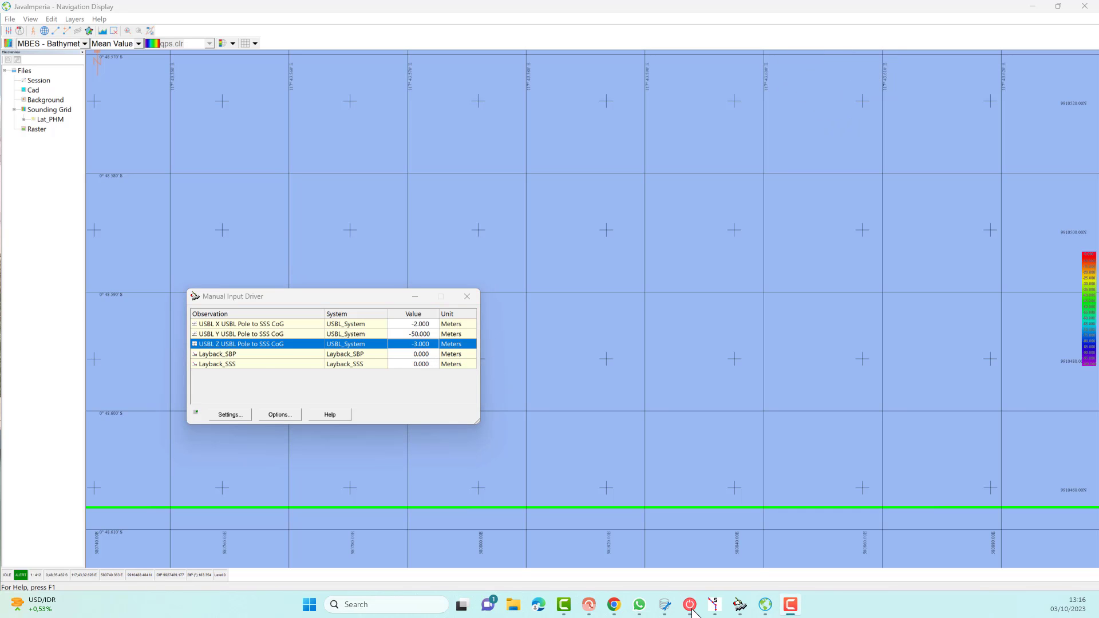
- Reset the GPS_1 reference node to its set position
click(690, 604)
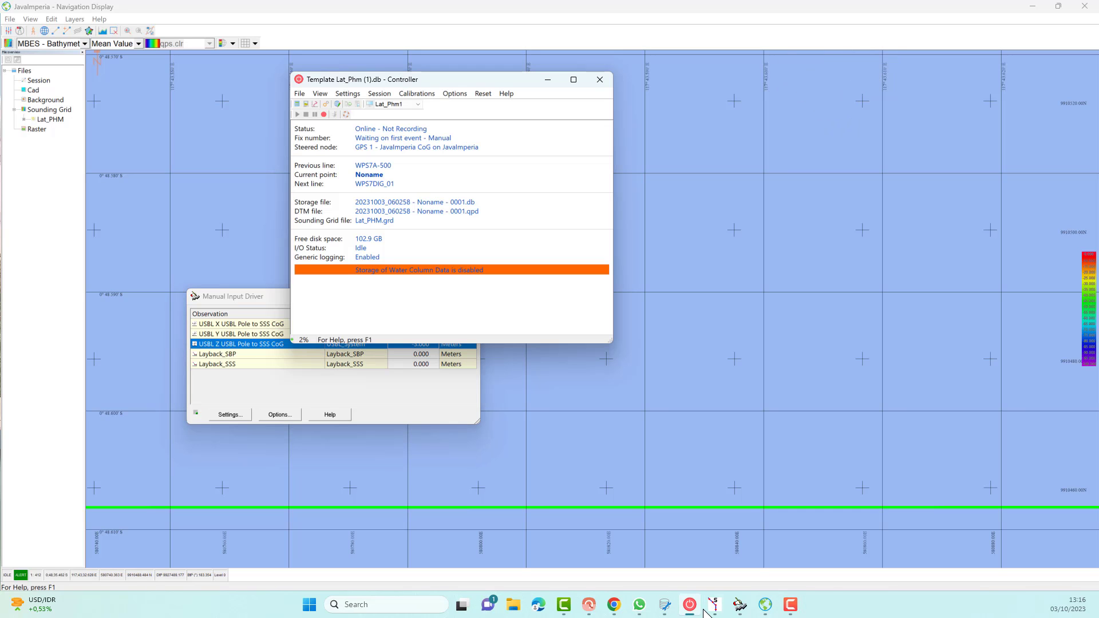
click(715, 604)
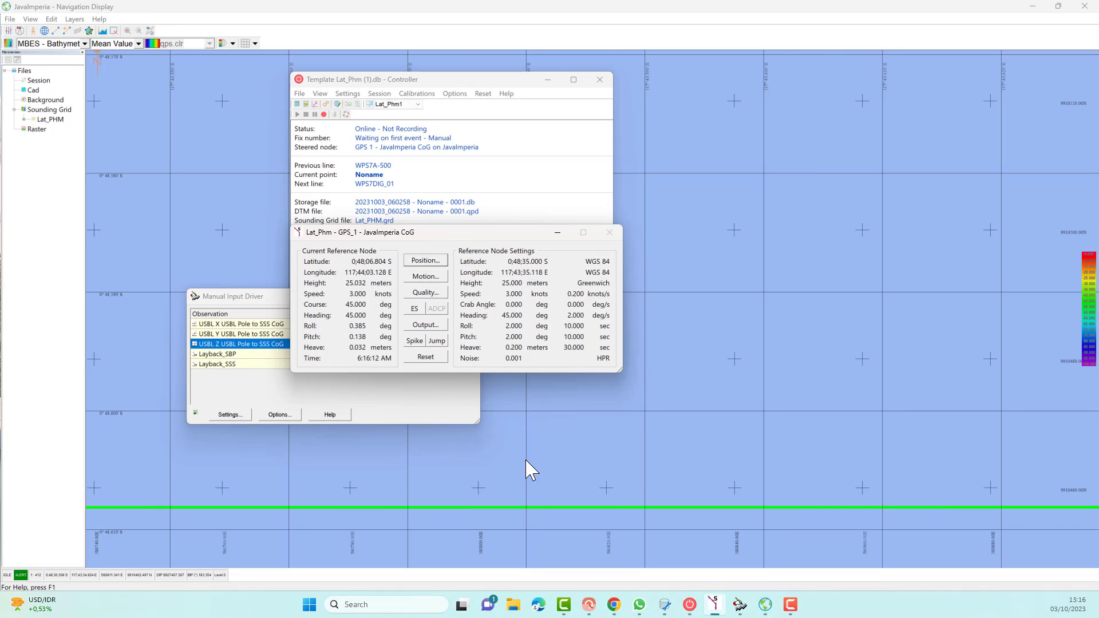
click(427, 358)
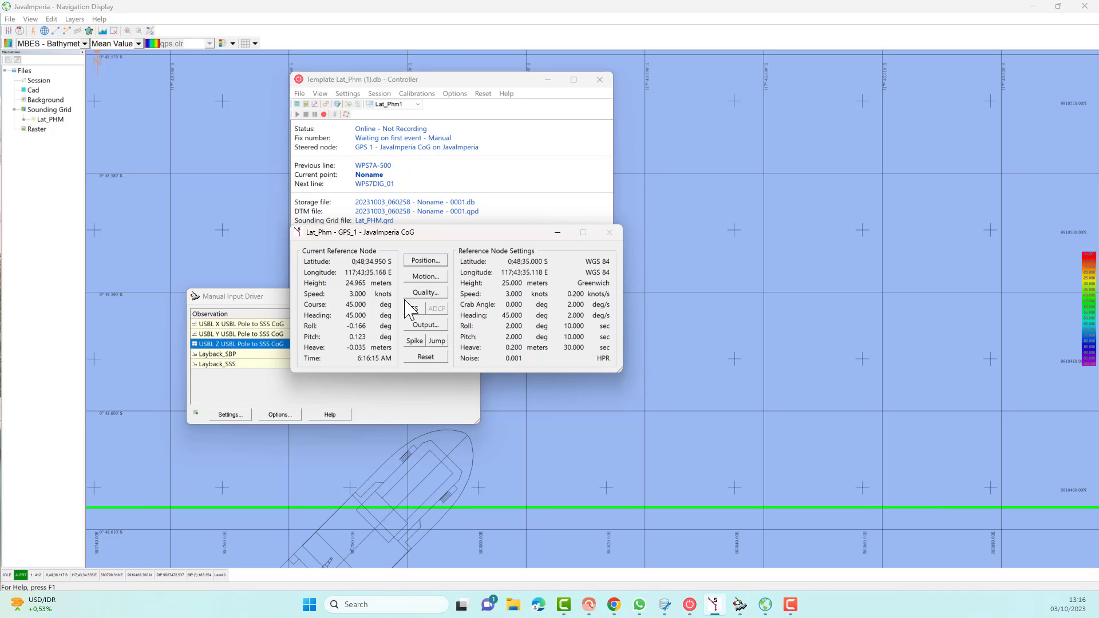
- Set the Layback_SBP rotation to COG JavaImperia in Computation Setup and apply it
click(503, 220)
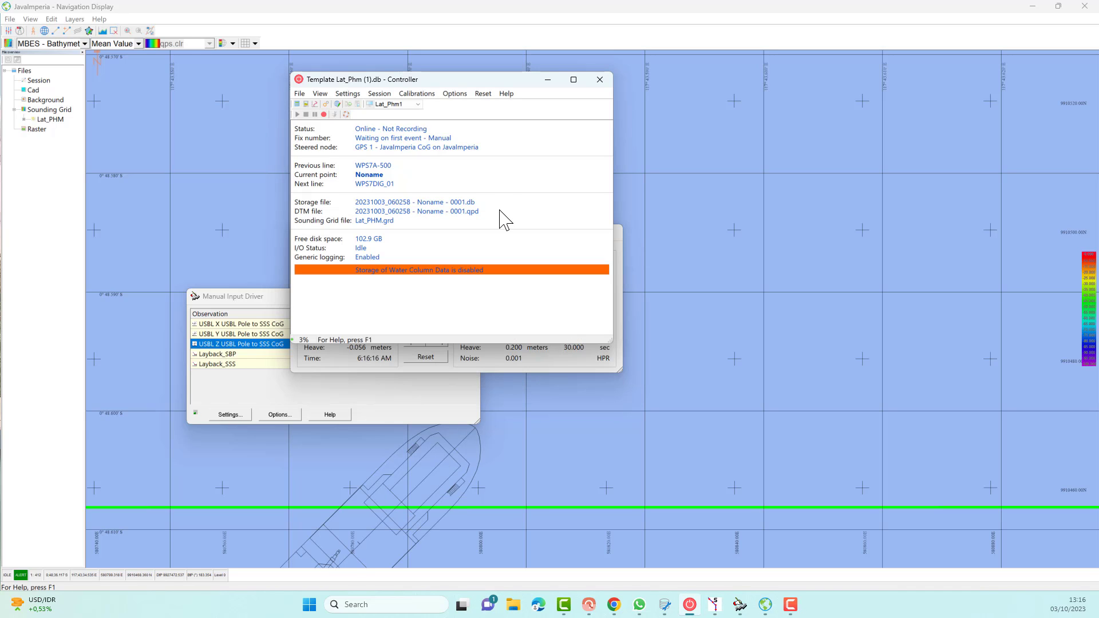
click(306, 104)
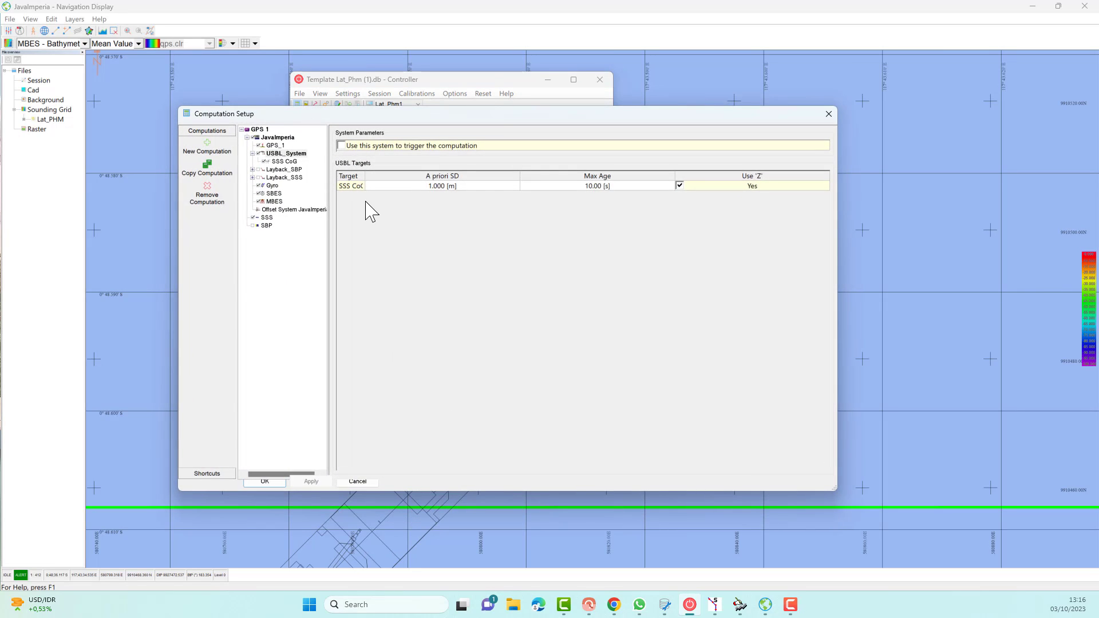
click(259, 172)
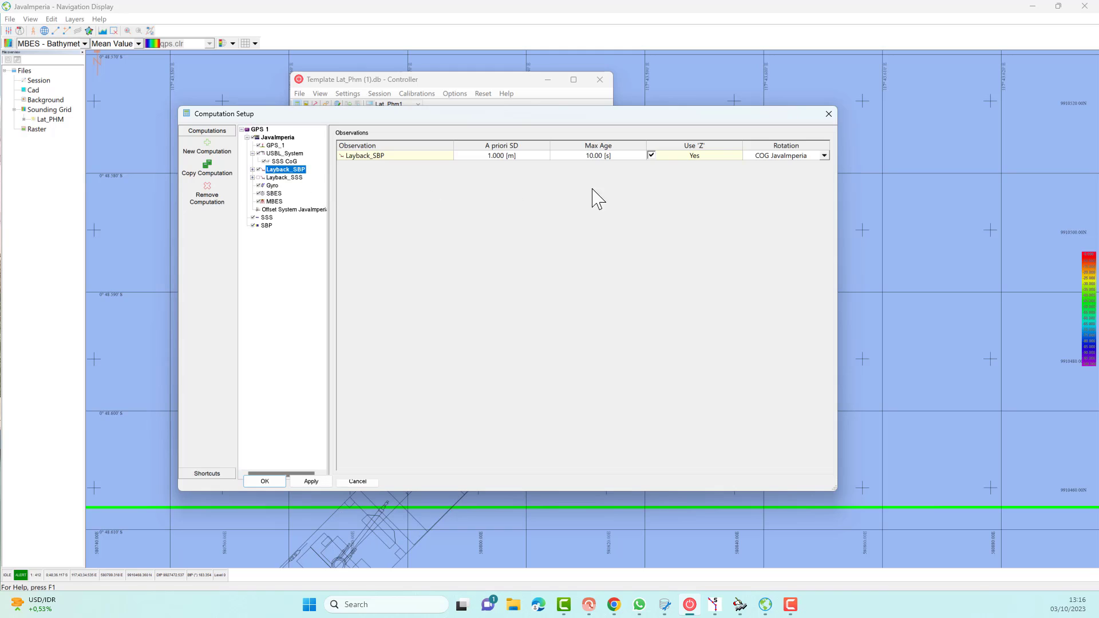
click(824, 156)
click(812, 175)
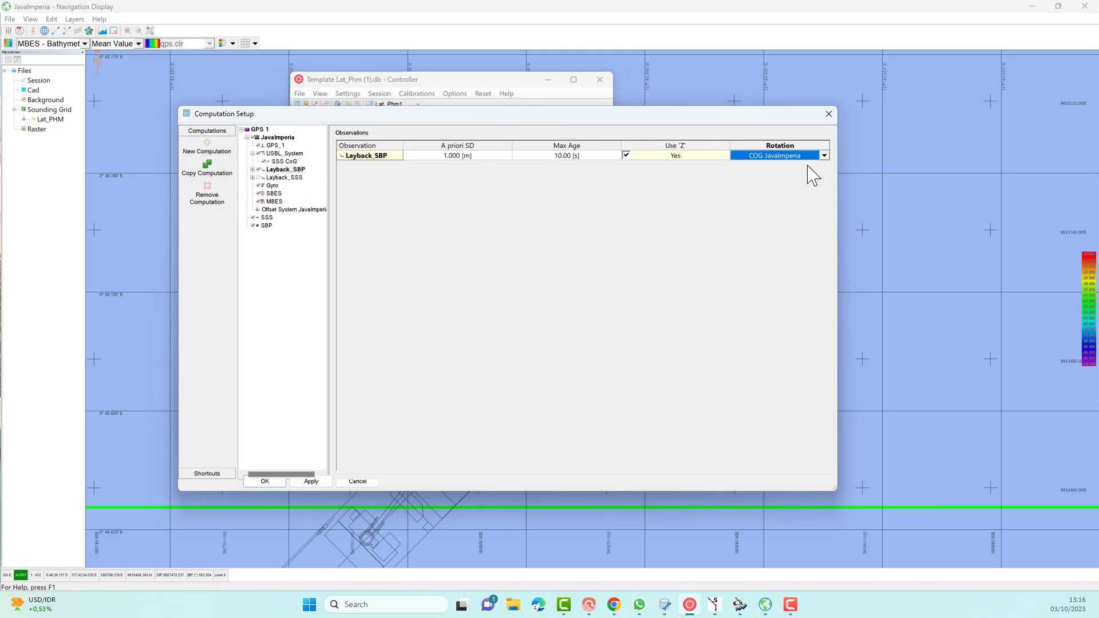
click(312, 481)
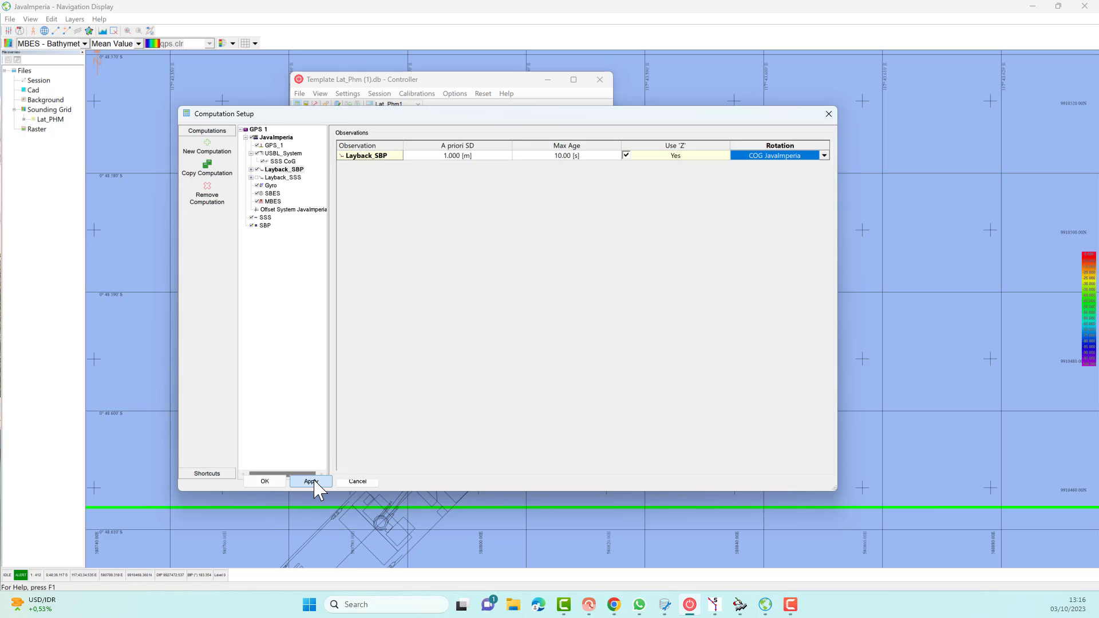
click(264, 482)
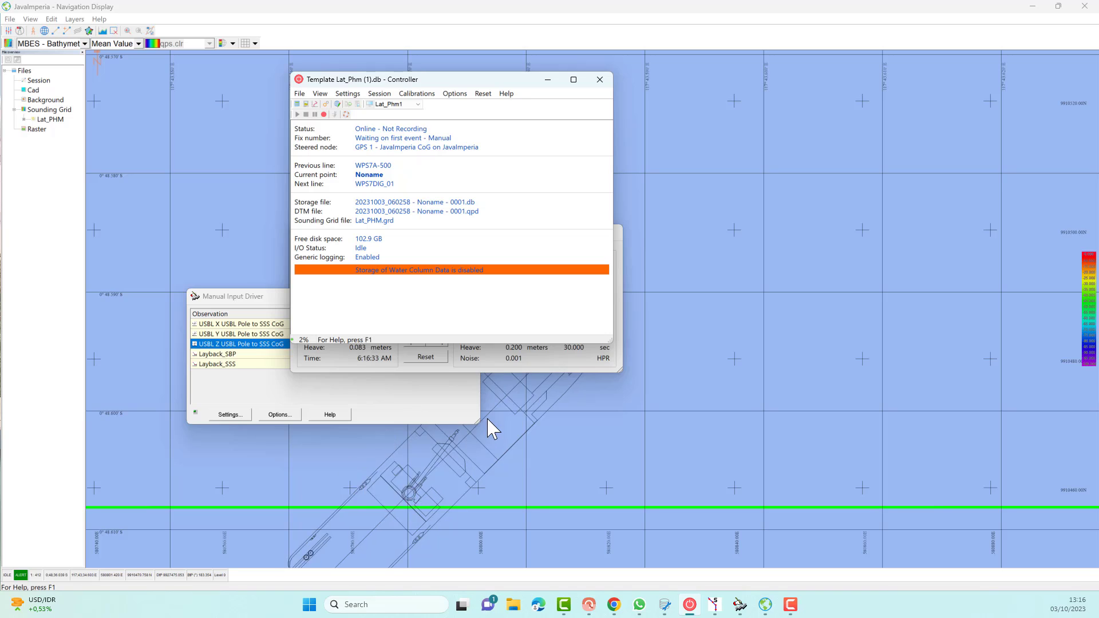
- Enter a 50 m Layback_SBP value in the Manual Input Driver, then hide the window
scroll(491, 430, down, 1)
scroll(490, 429, down, 2)
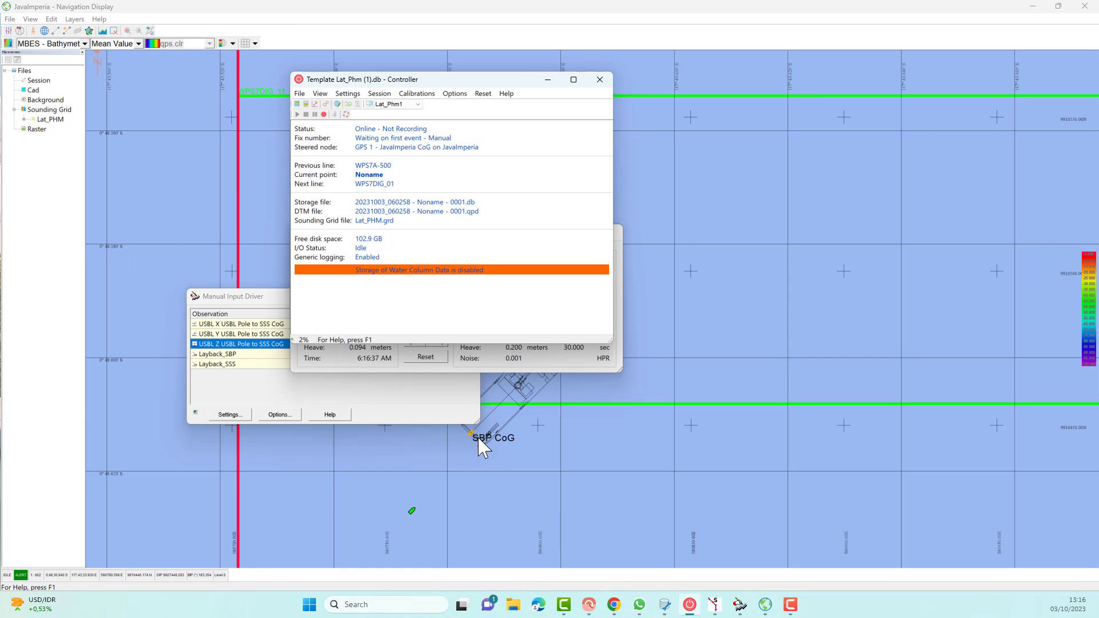
click(480, 444)
drag(388, 364, 588, 562)
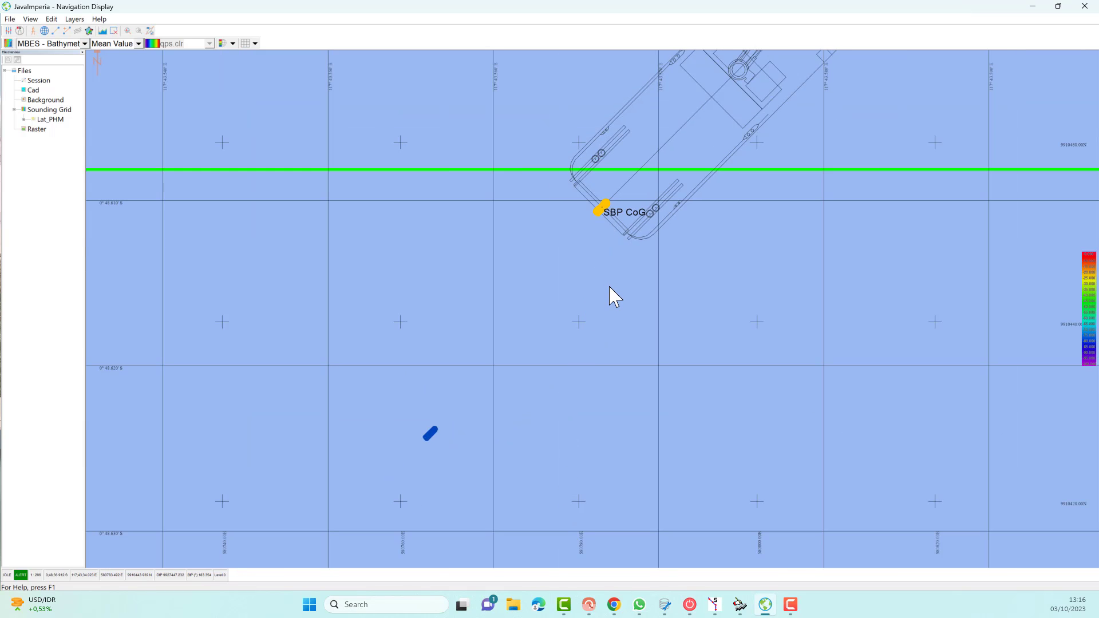
scroll(610, 298, down, 1)
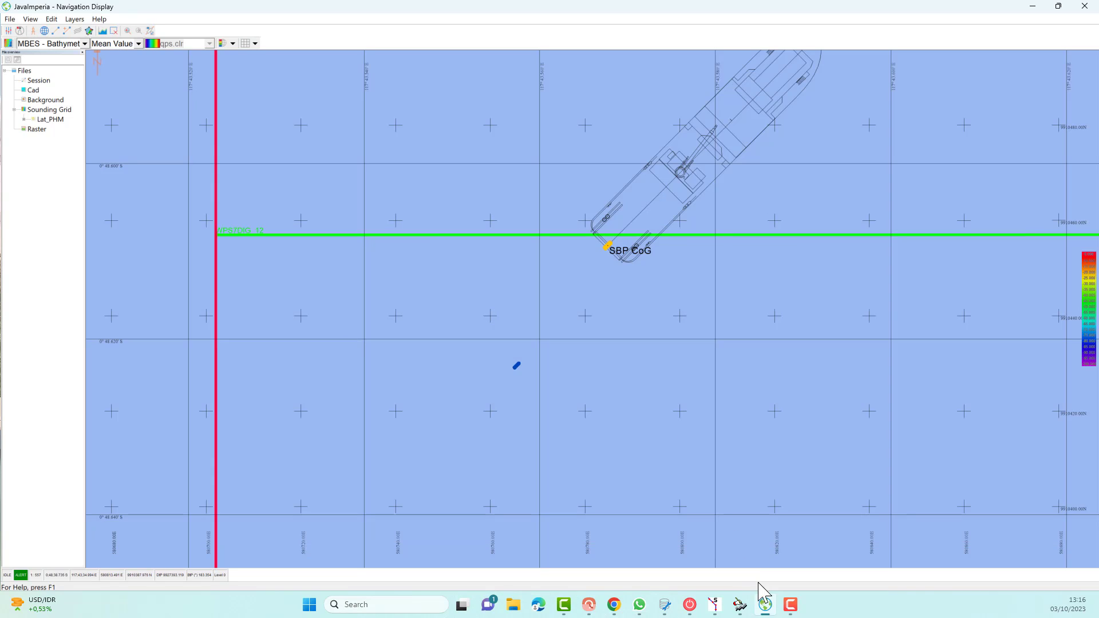
click(740, 602)
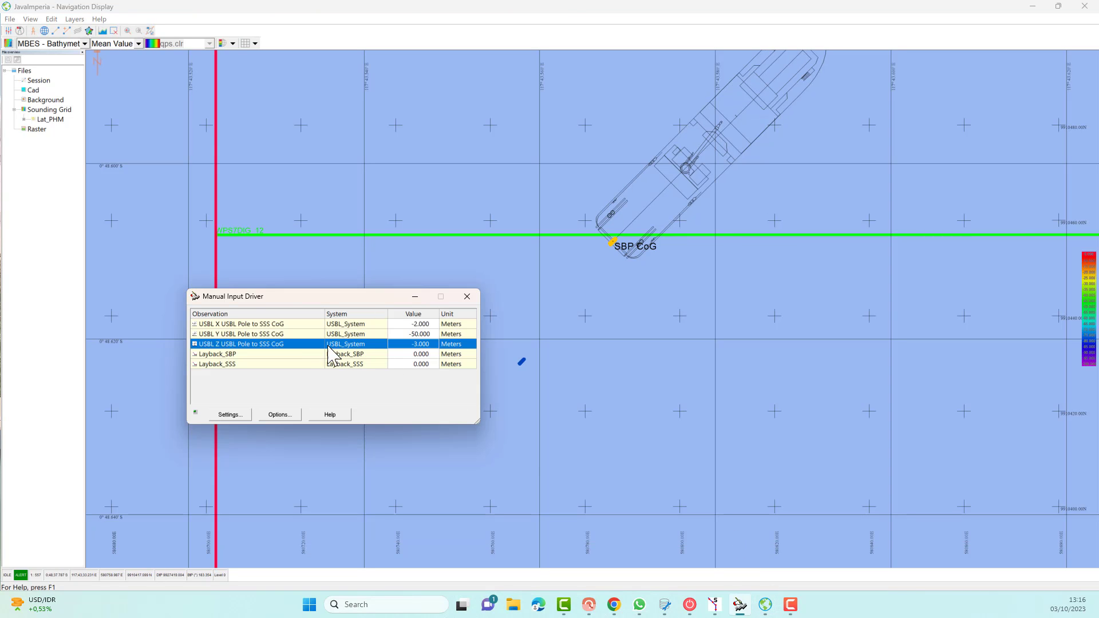
click(293, 352)
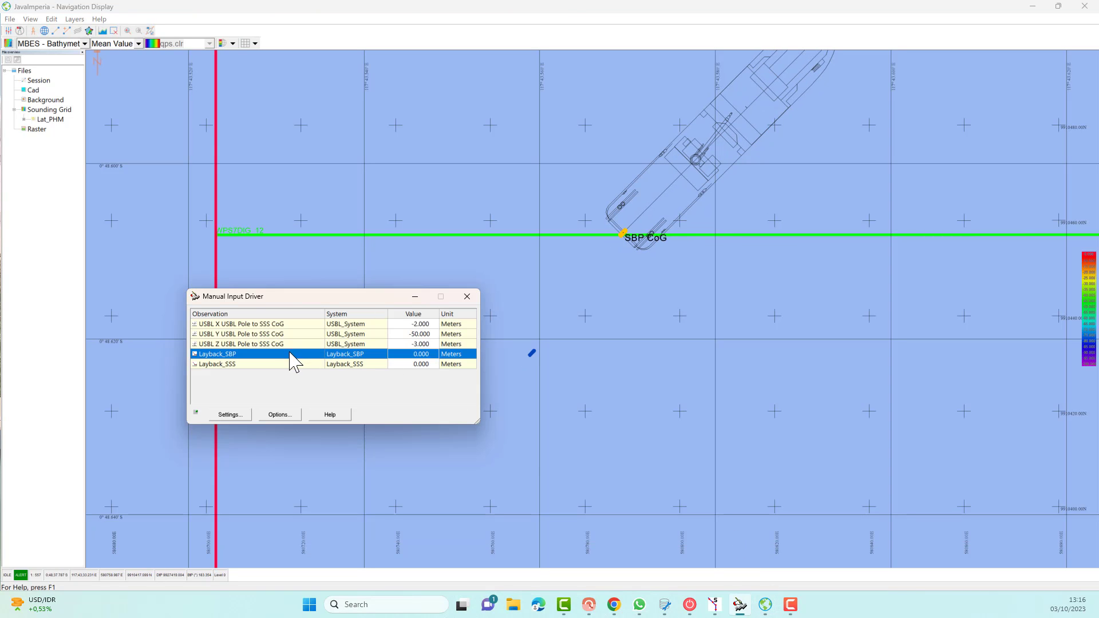
click(423, 354)
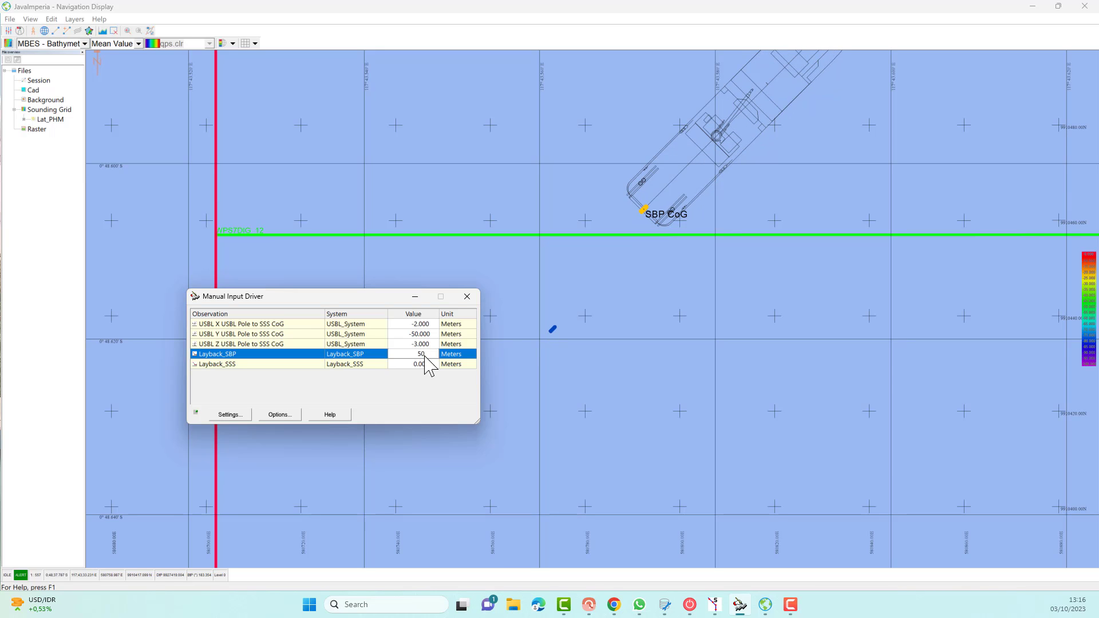
key(Return)
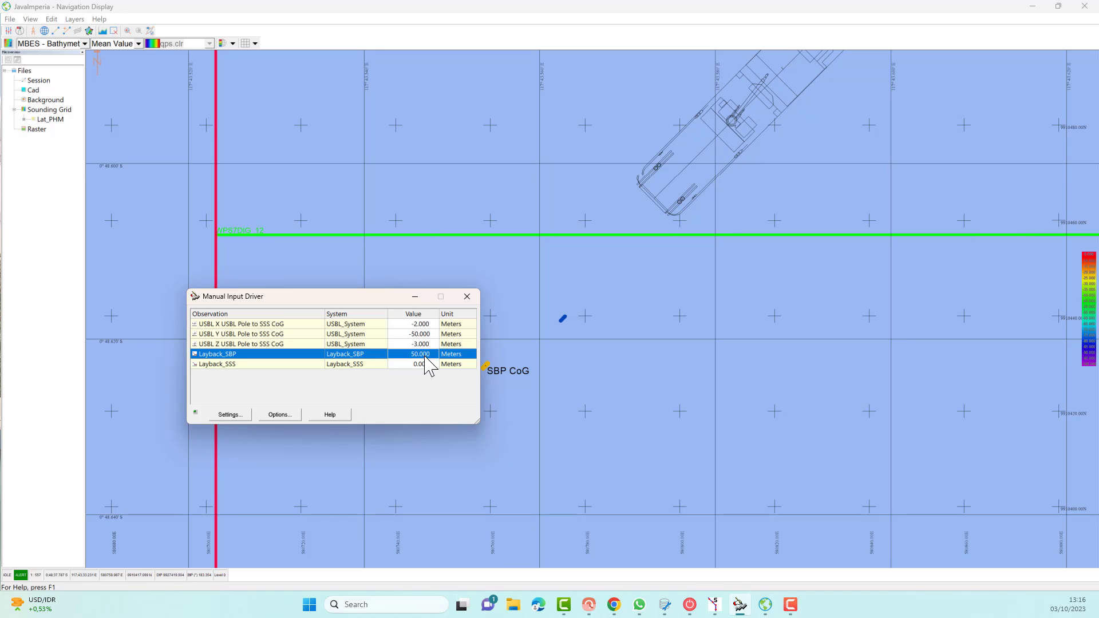
click(414, 298)
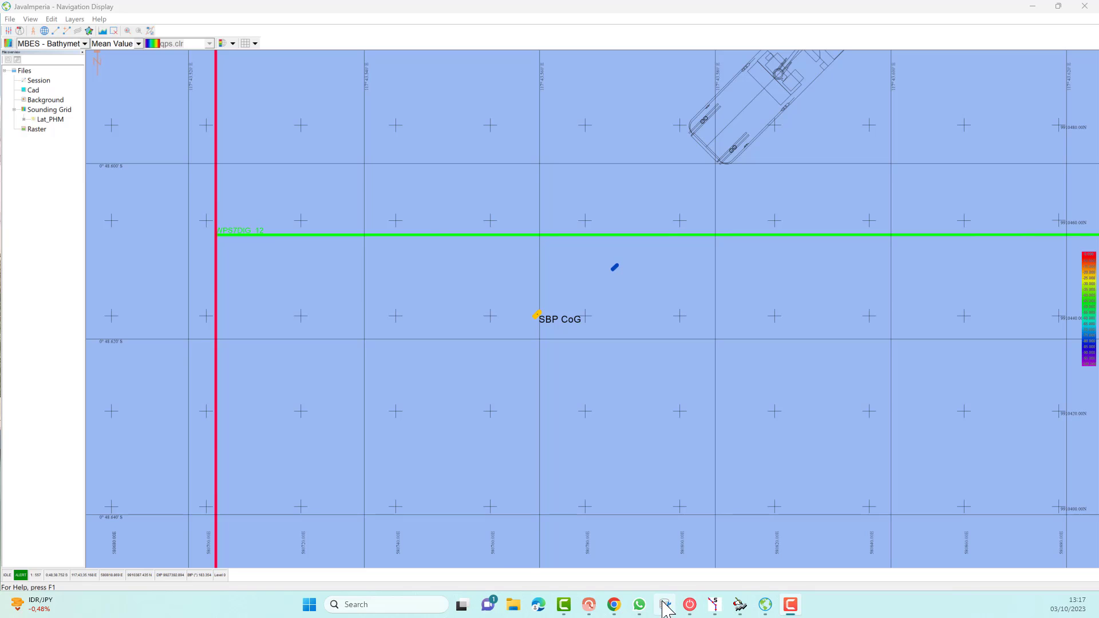
- Apply the Layback_SSS observation under USBL_System with COG JavaImperia rotation and close setup
click(691, 605)
click(314, 104)
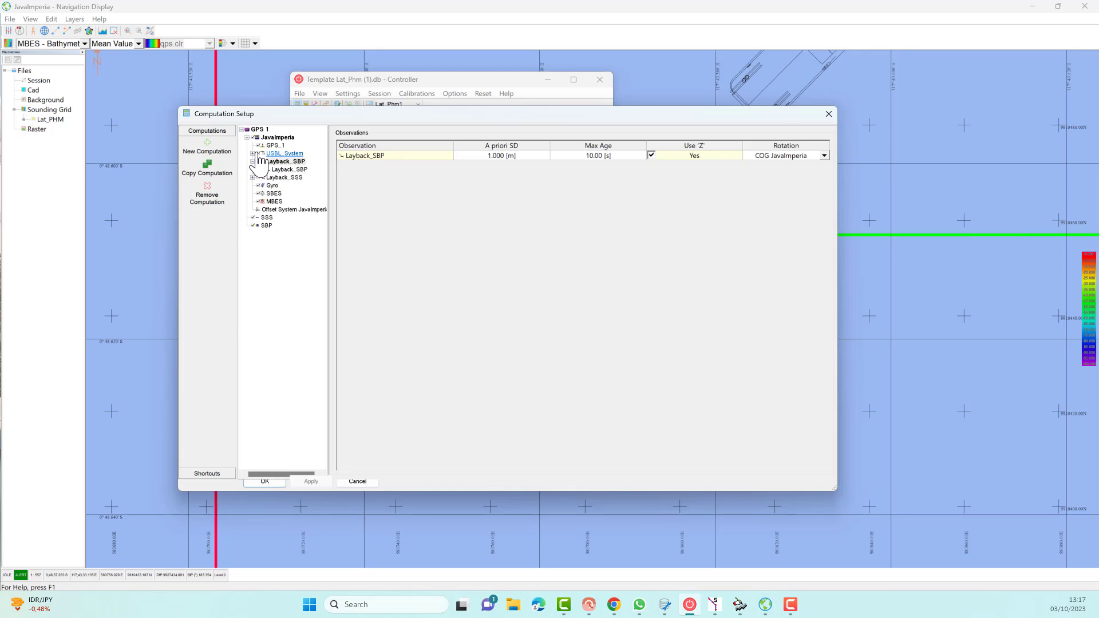
click(261, 154)
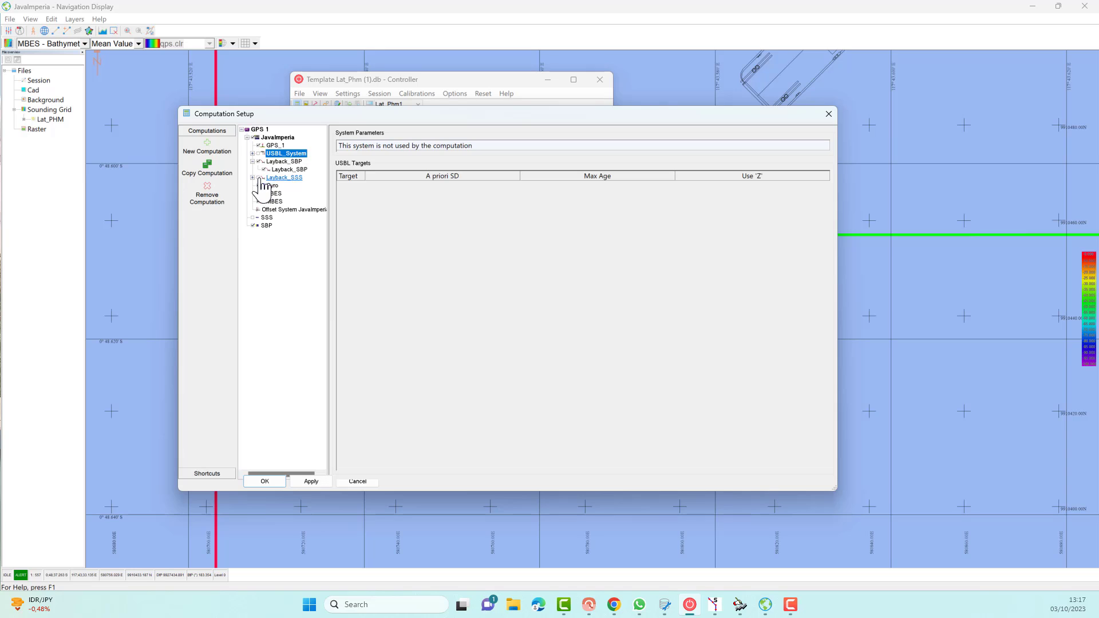
click(262, 178)
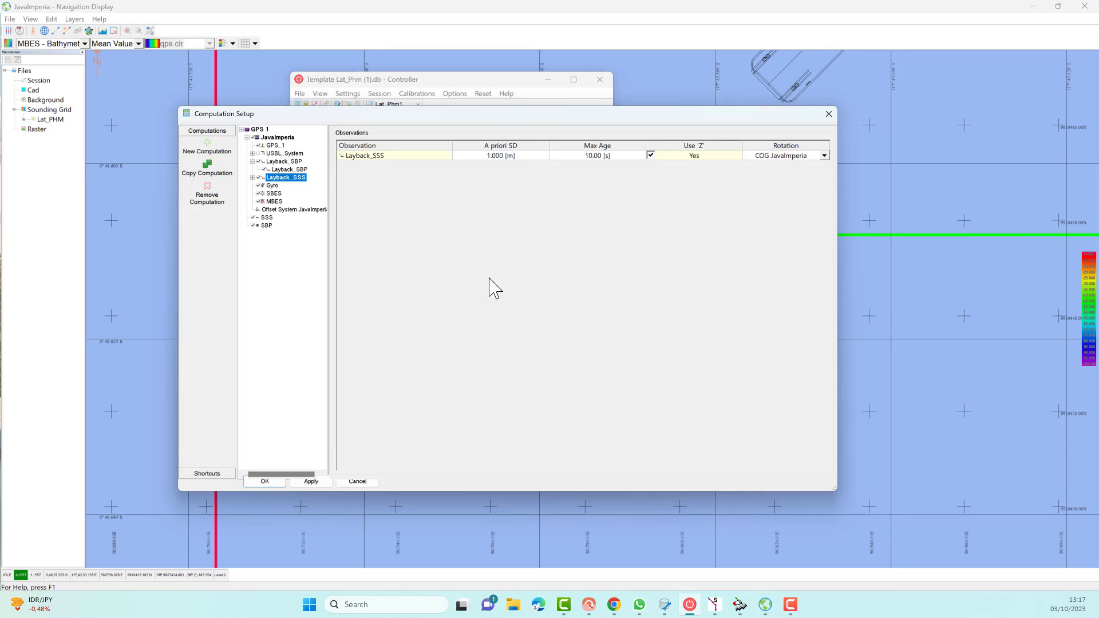
click(312, 483)
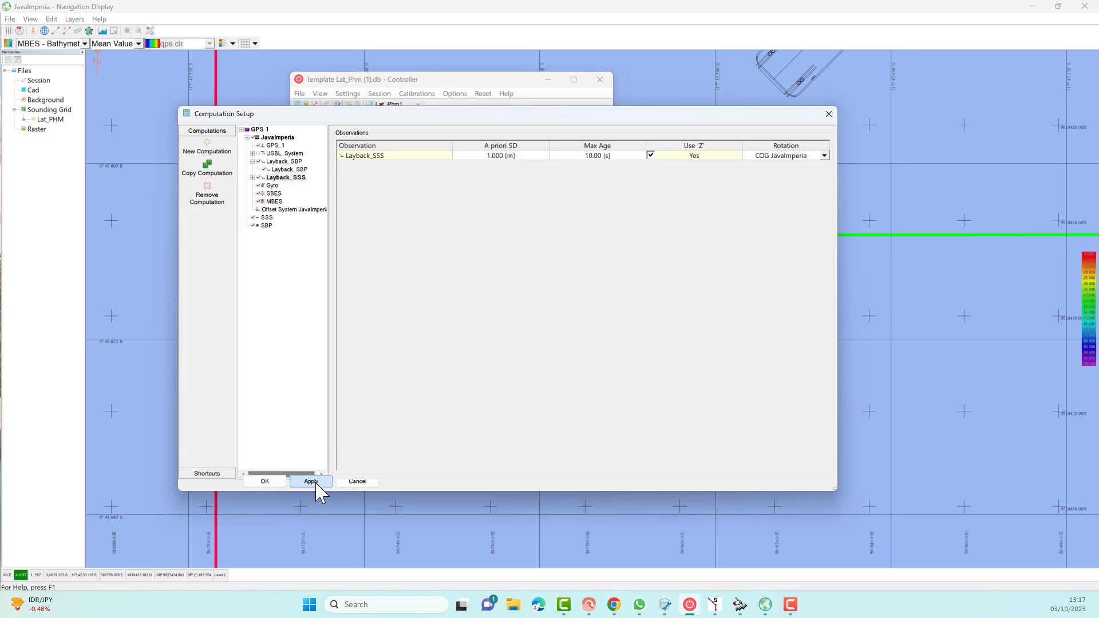
click(264, 483)
- Enter 30 m as the Layback_SSS value in the Manual Input Driver
click(645, 389)
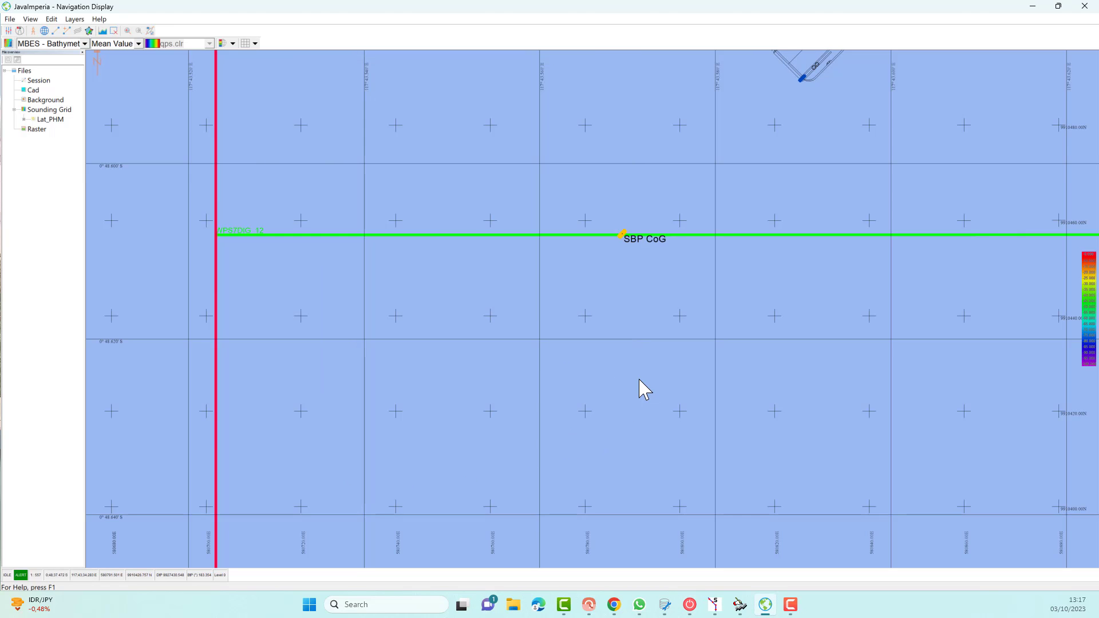
scroll(644, 384, down, 2)
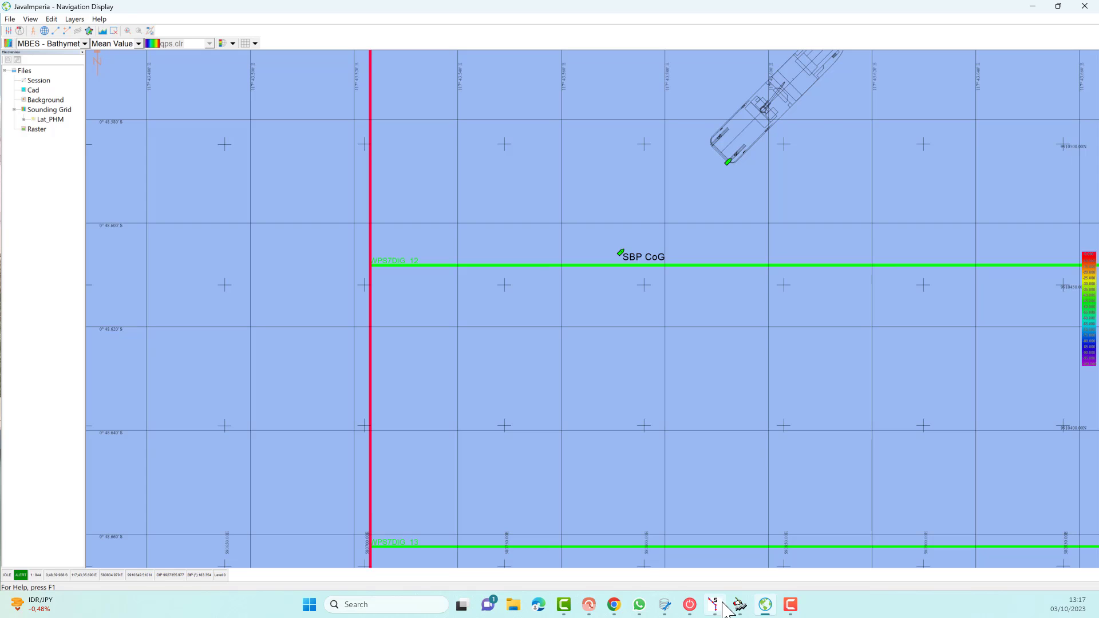
click(740, 605)
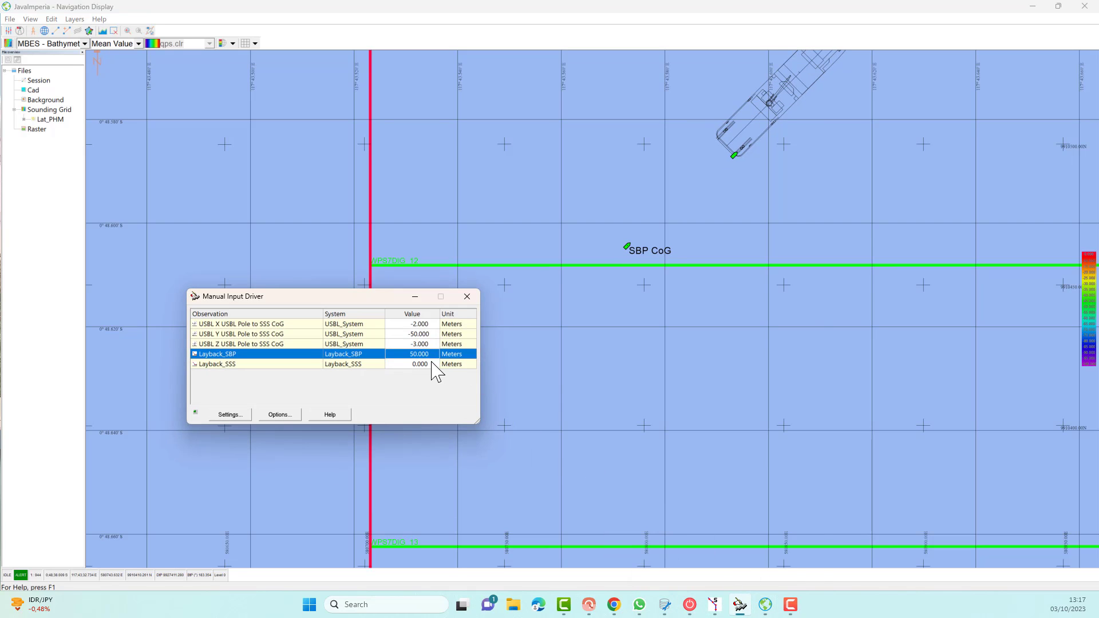
click(430, 363)
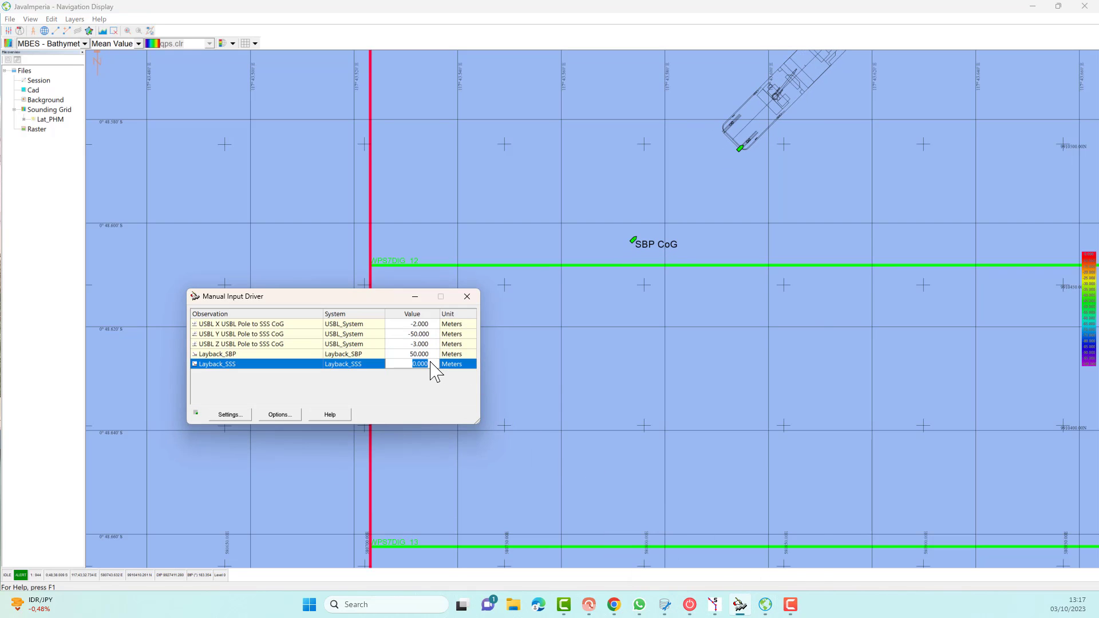
text(30)
key(Return)
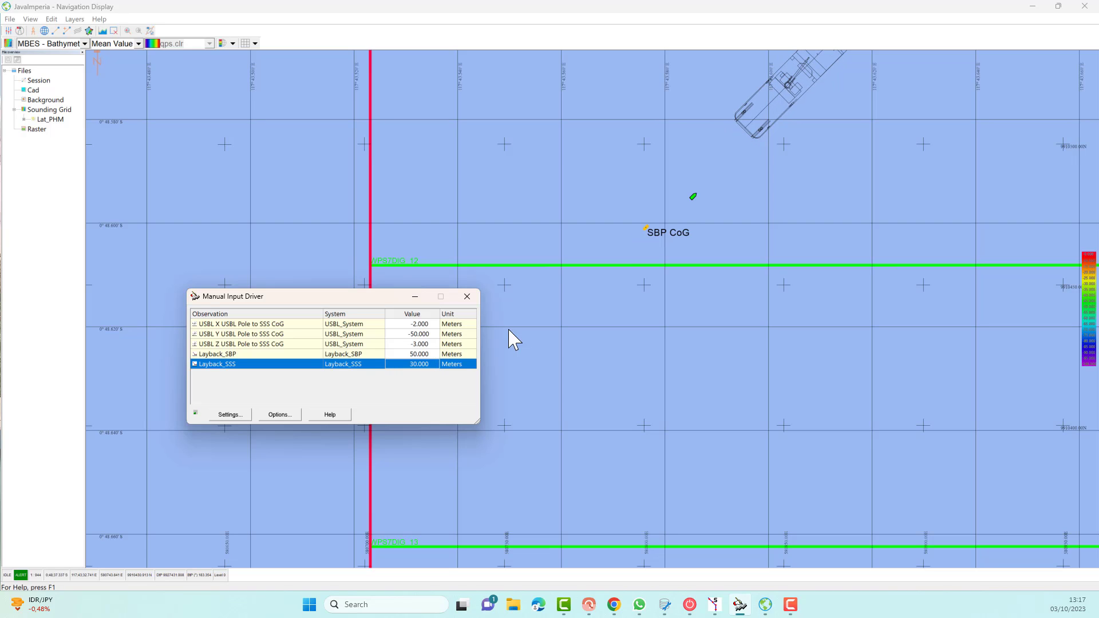
- Zoom the map around the vessel to check where the SBP CoG marker sits
drag(625, 148, 764, 253)
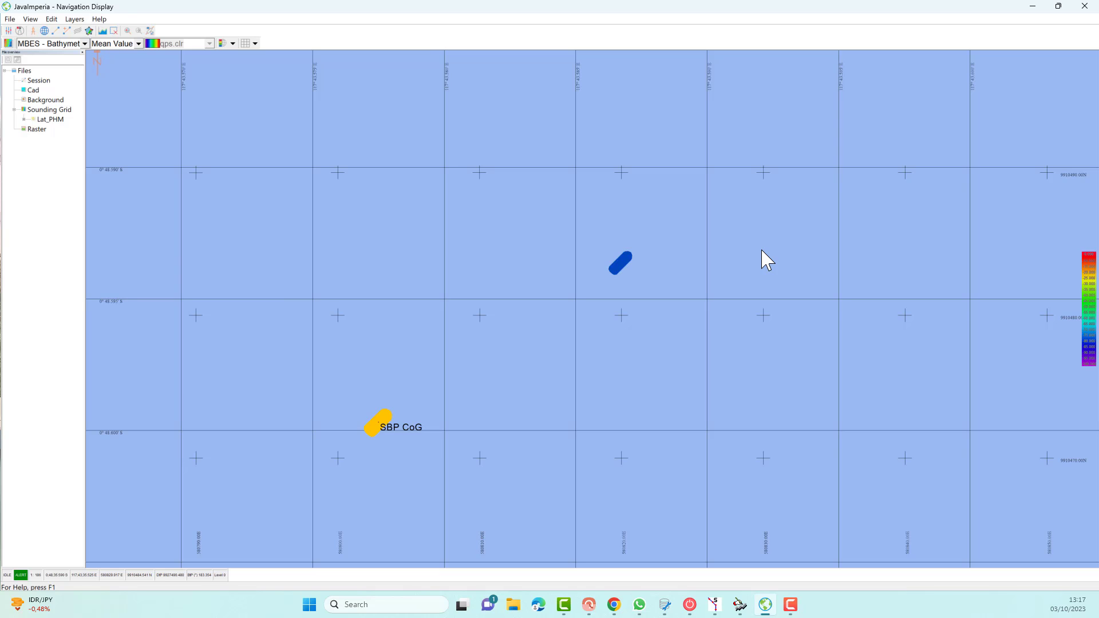
scroll(731, 287, down, 5)
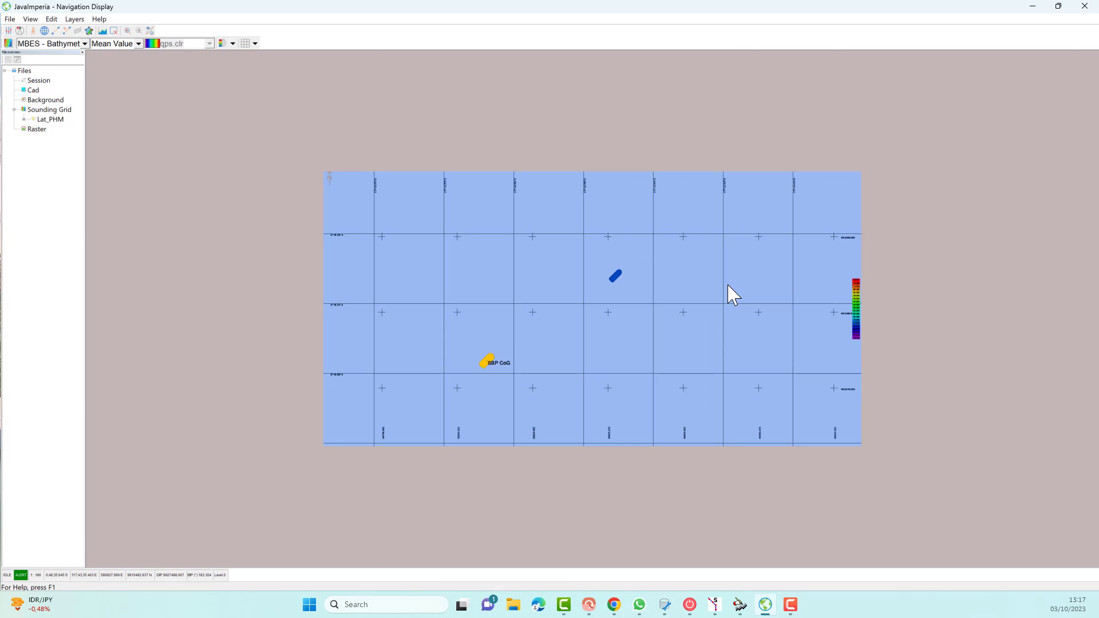
scroll(733, 295, up, 2)
scroll(732, 294, down, 1)
scroll(733, 295, up, 1)
scroll(733, 295, down, 1)
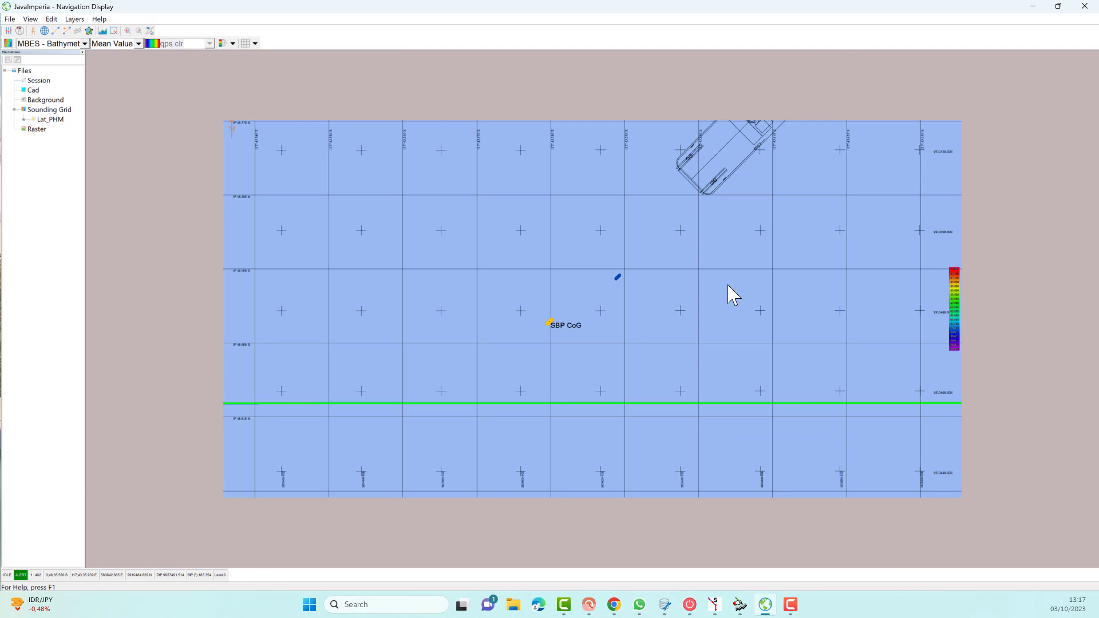
scroll(733, 294, up, 1)
scroll(733, 294, down, 1)
scroll(732, 294, up, 1)
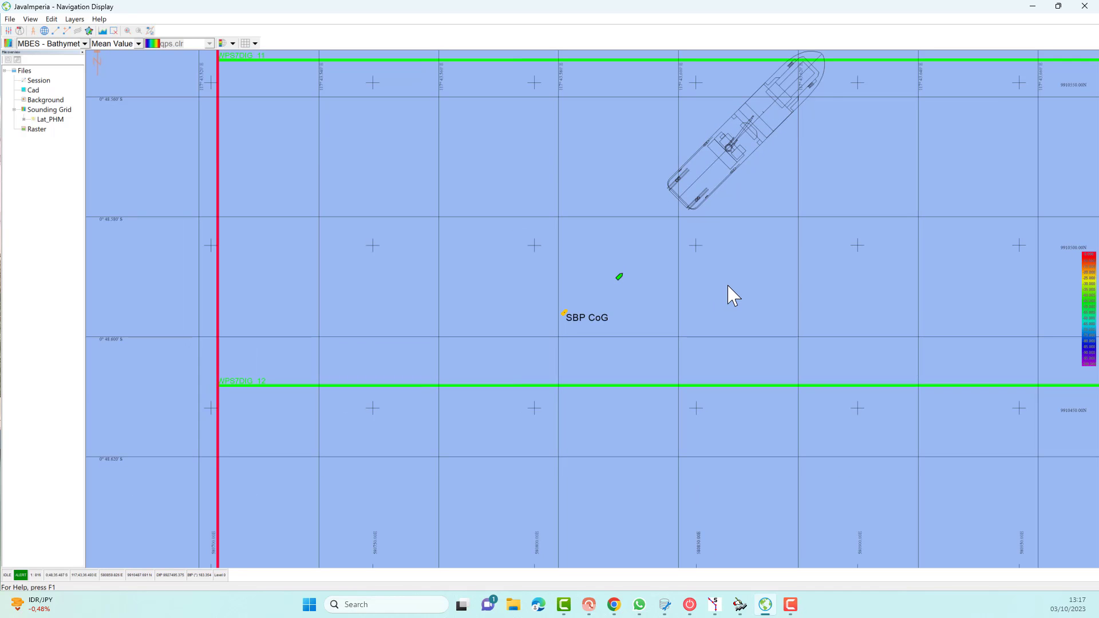
scroll(456, 289, down, 1)
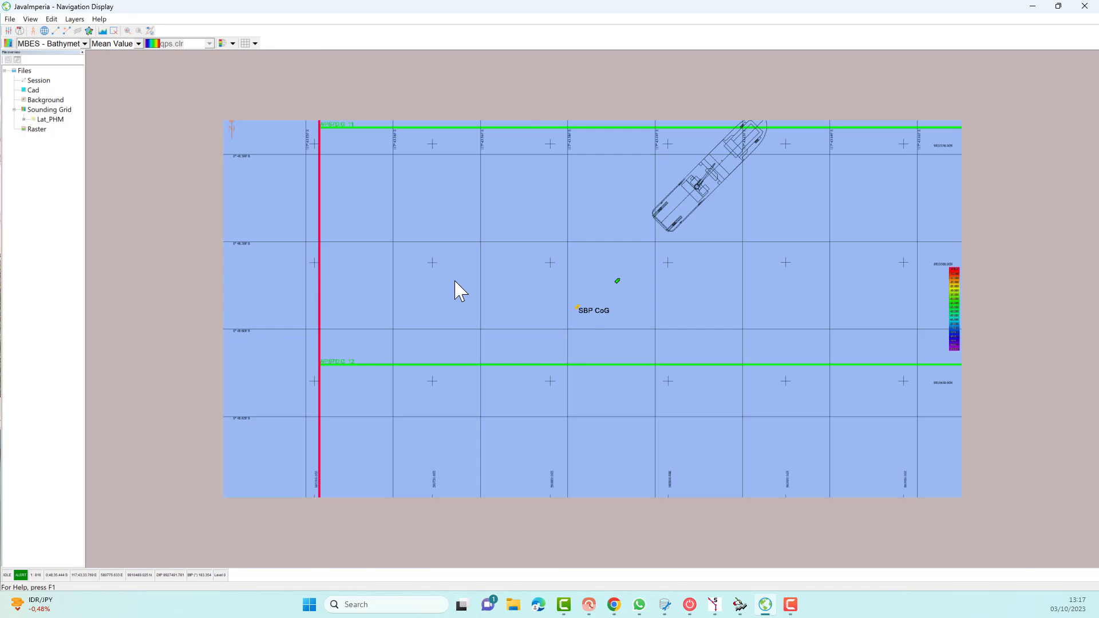
scroll(456, 290, down, 1)
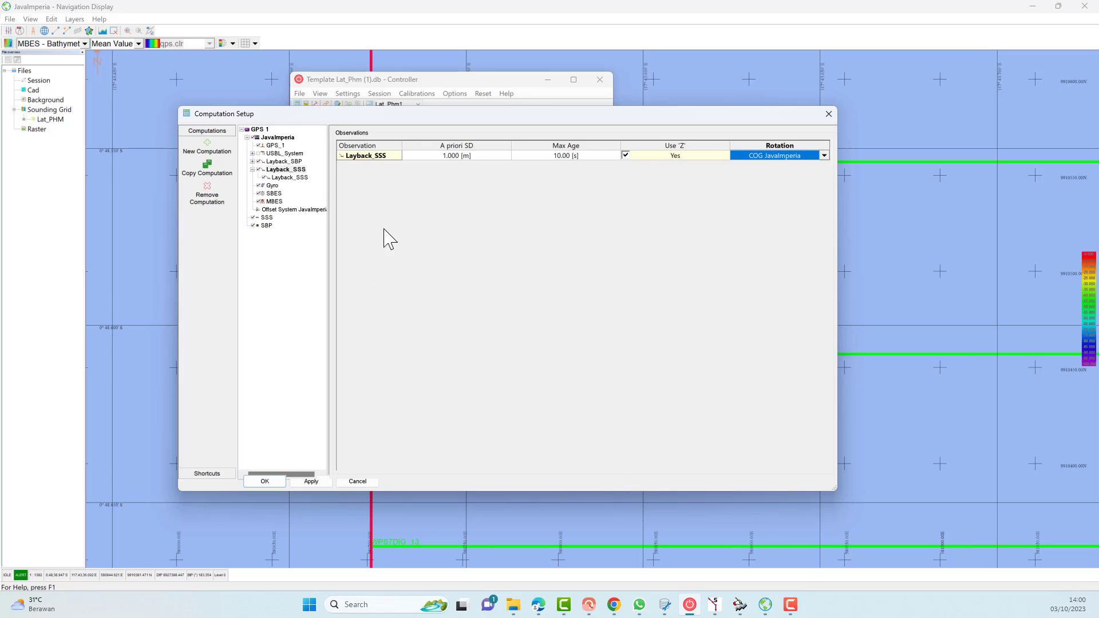
click(282, 162)
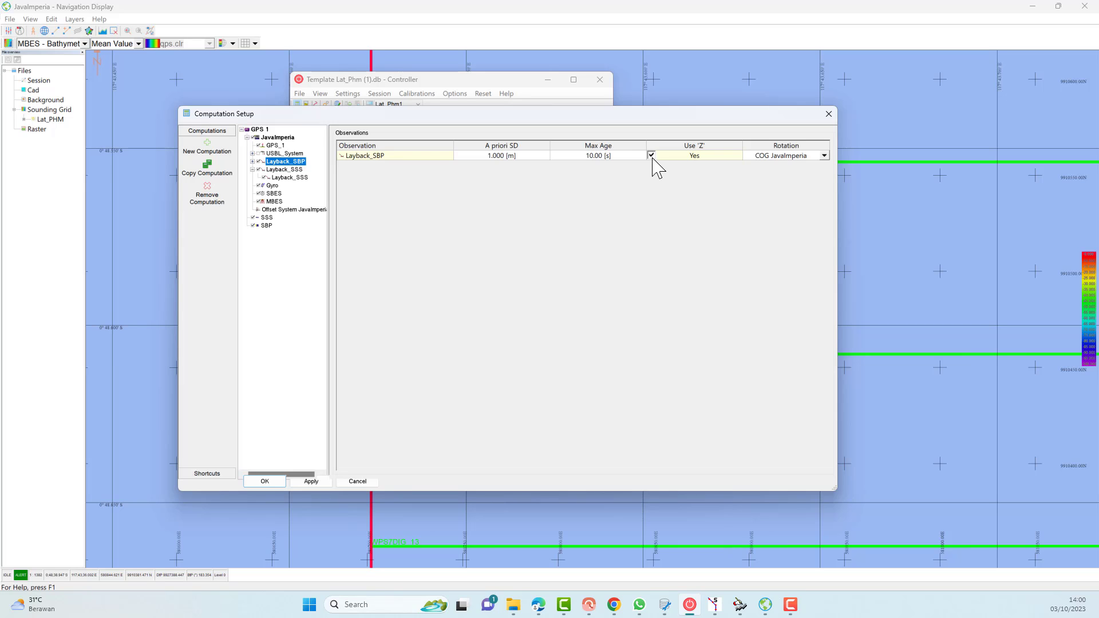
click(285, 170)
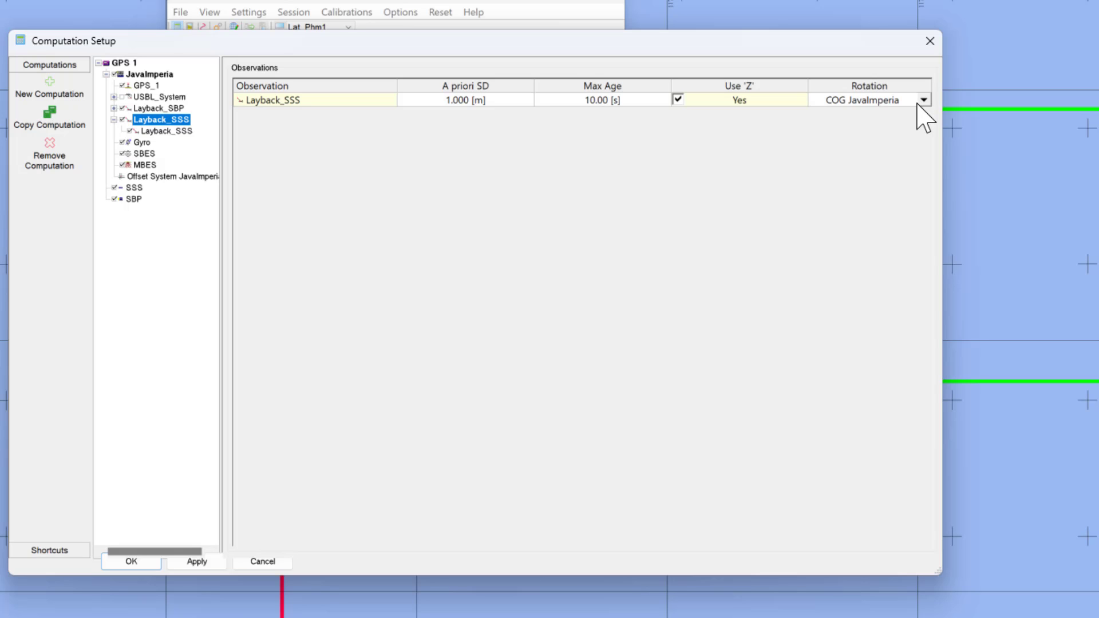
click(919, 102)
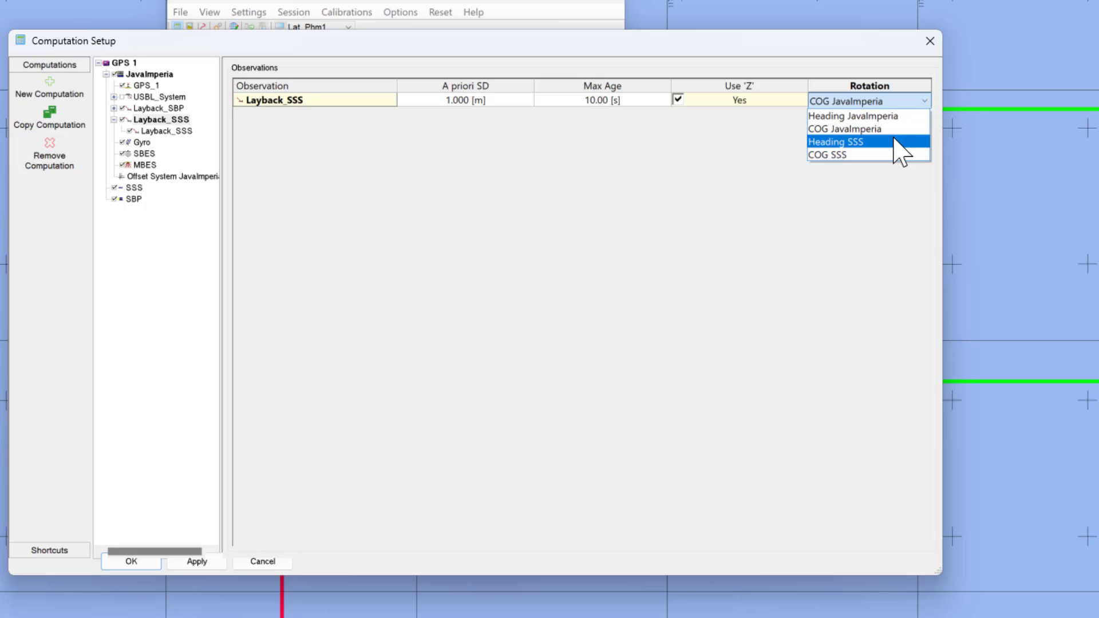
click(722, 215)
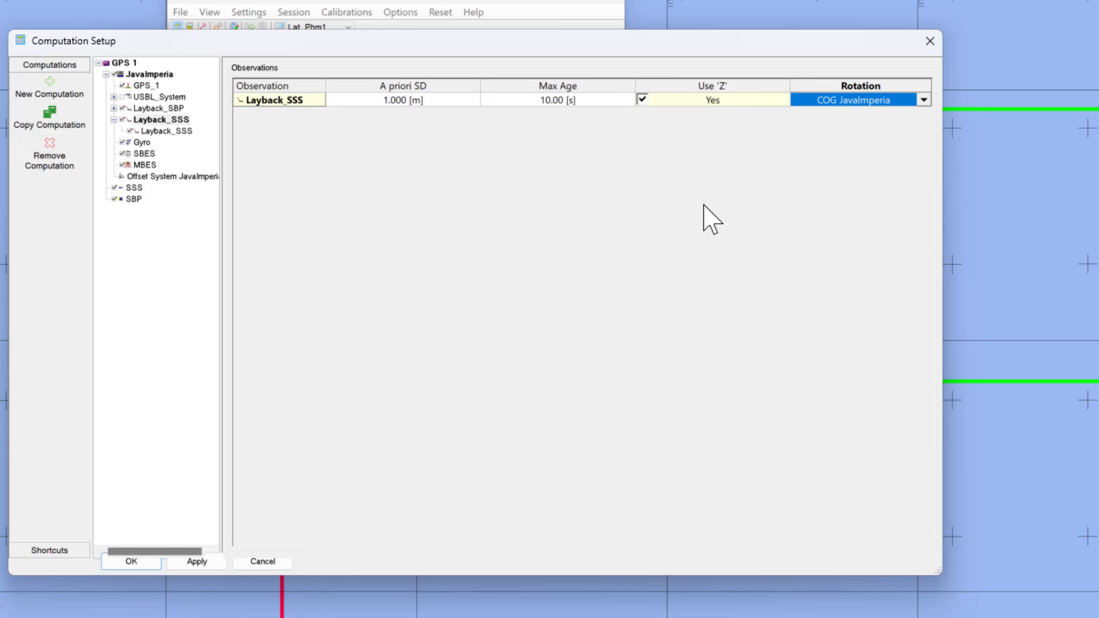
click(899, 101)
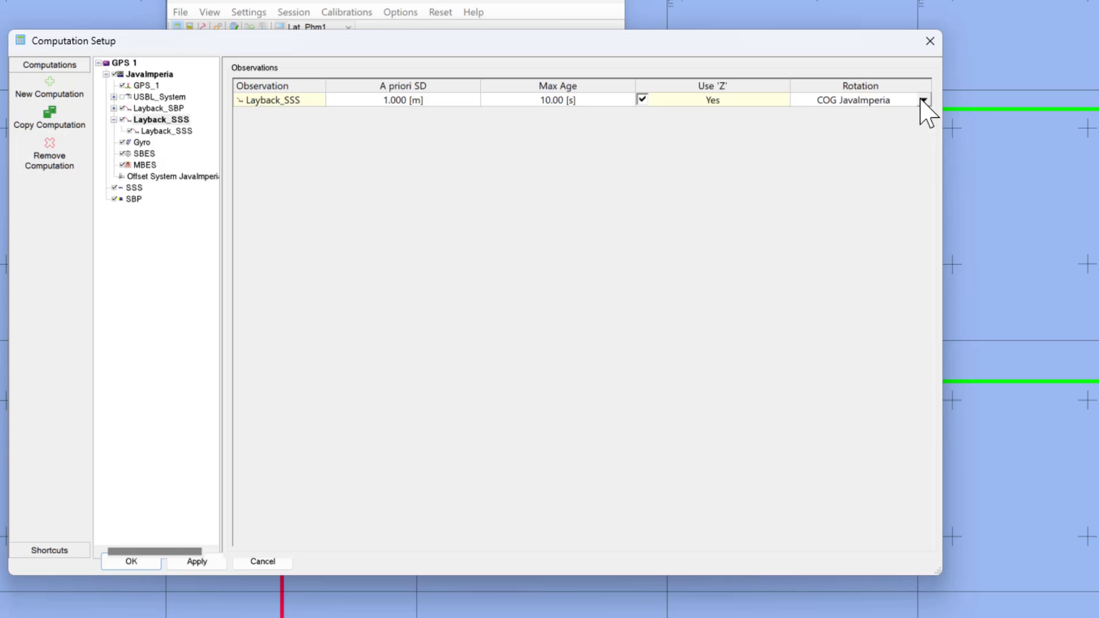
click(924, 100)
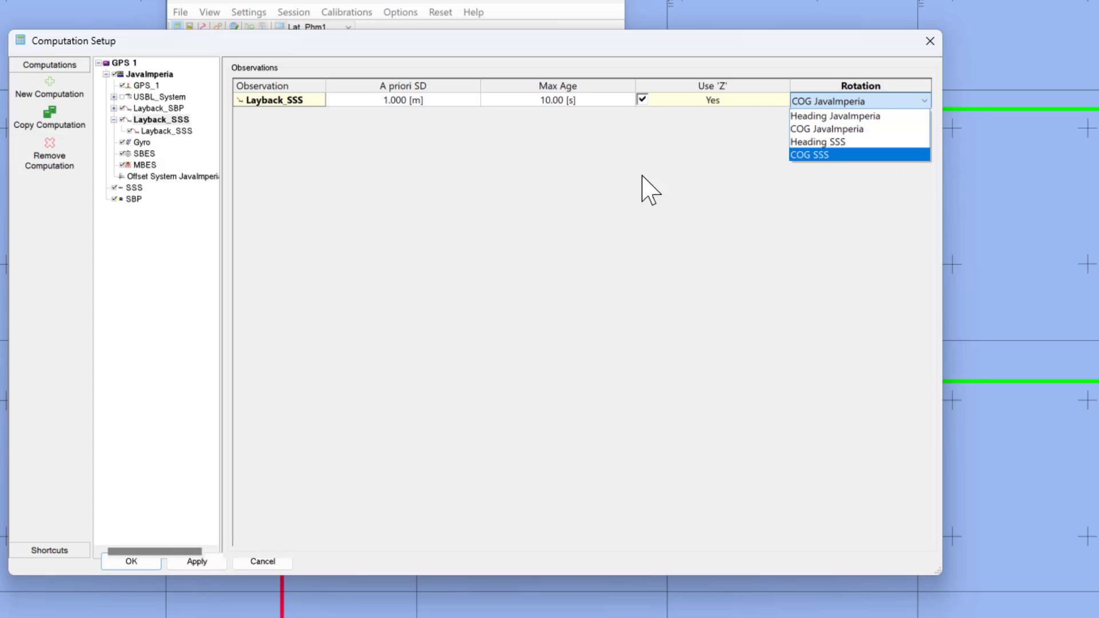
click(490, 183)
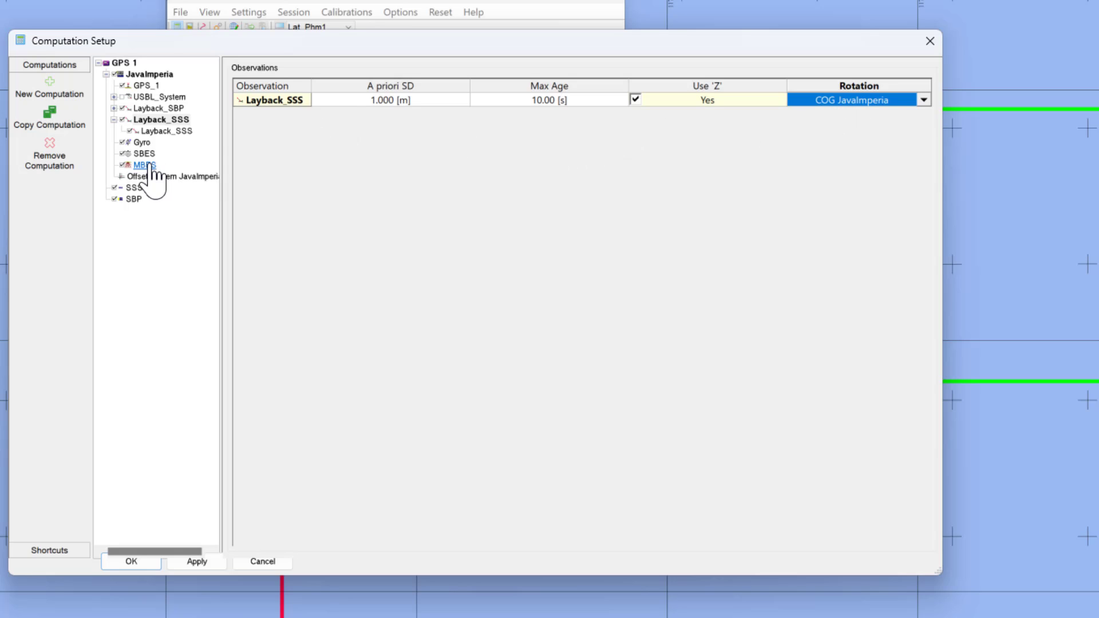
click(133, 188)
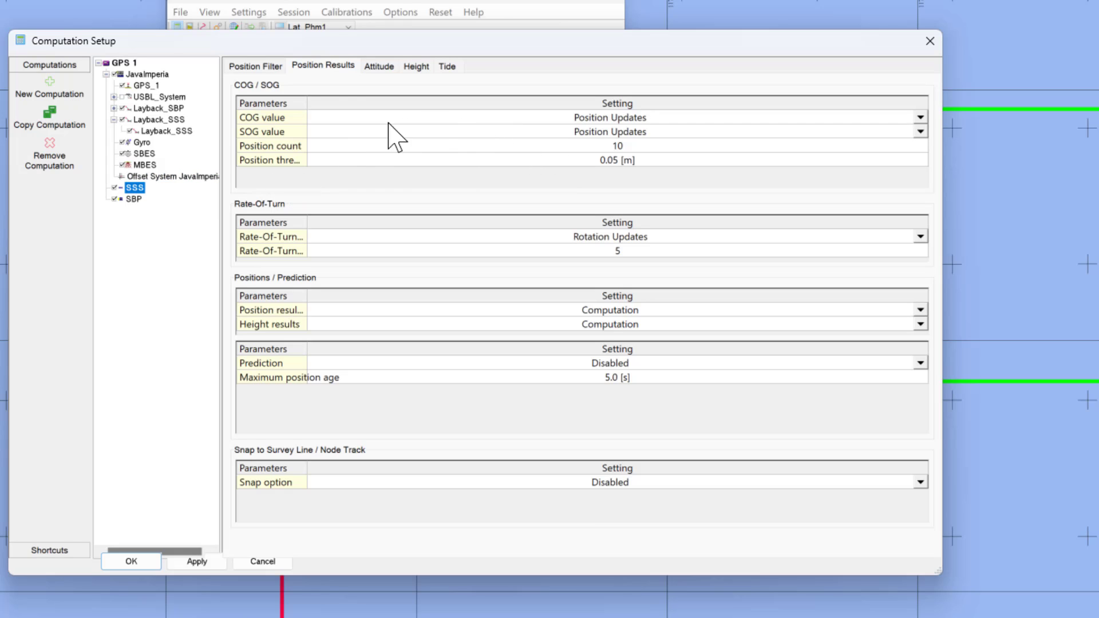
click(282, 67)
click(309, 66)
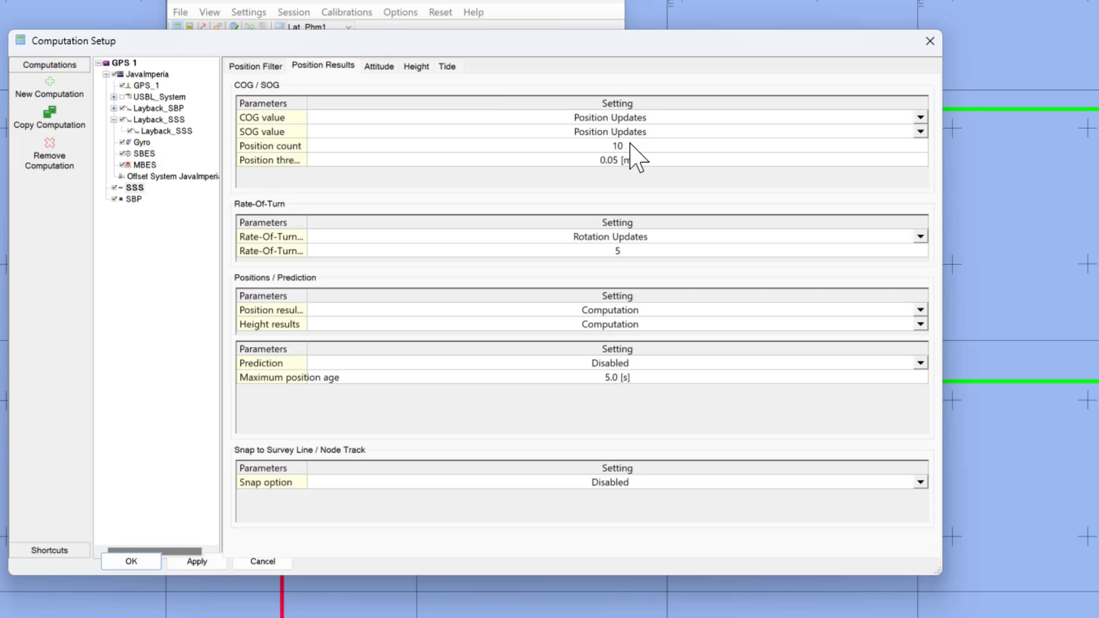
click(172, 121)
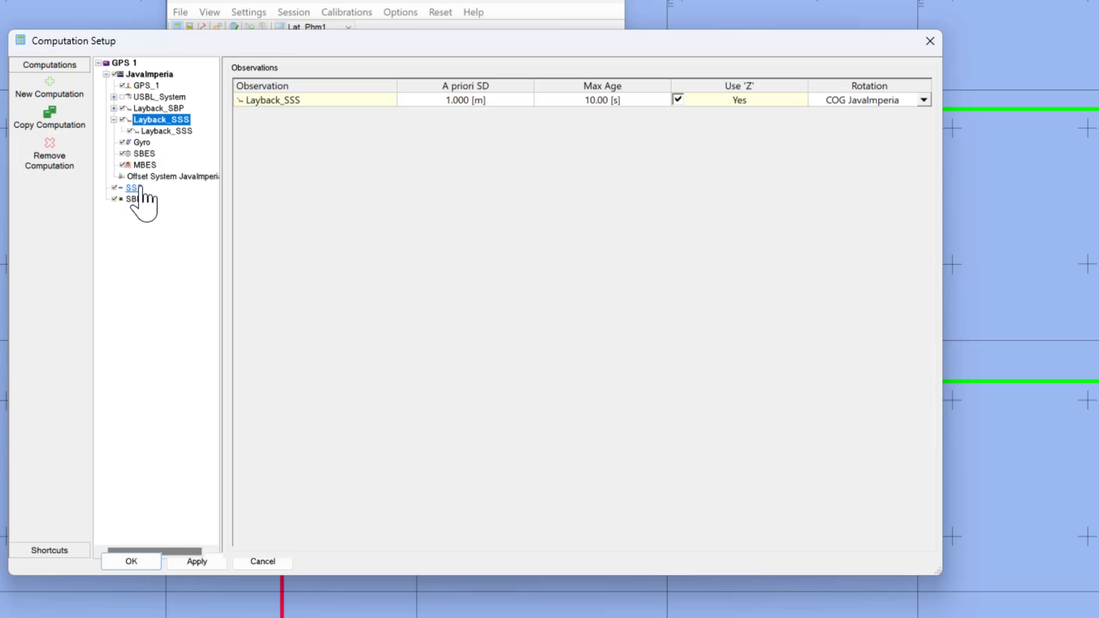
click(896, 102)
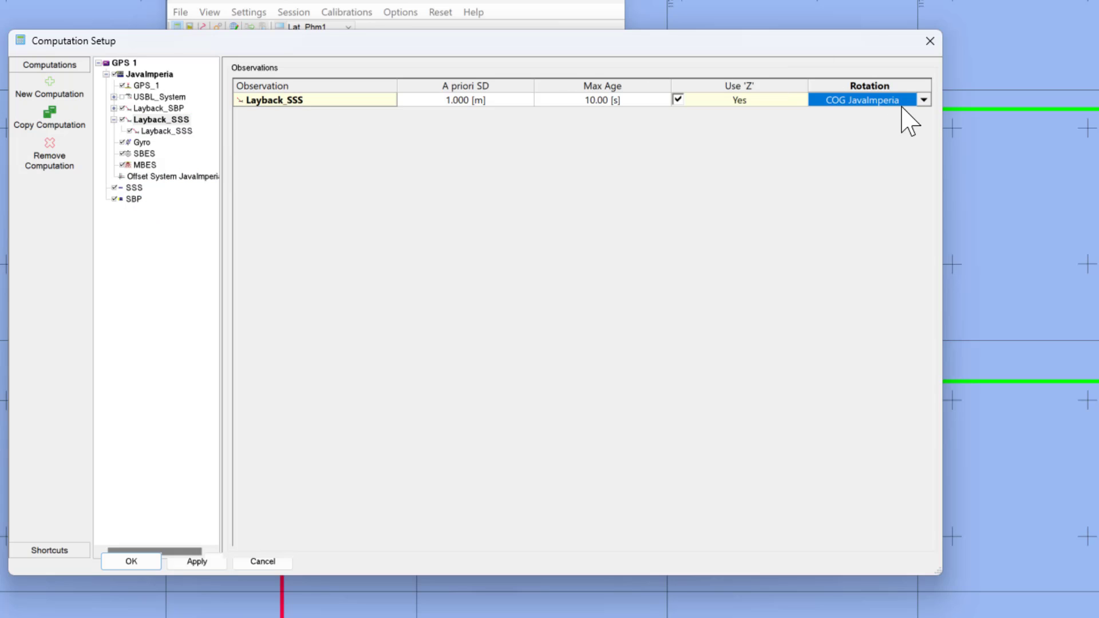
click(923, 101)
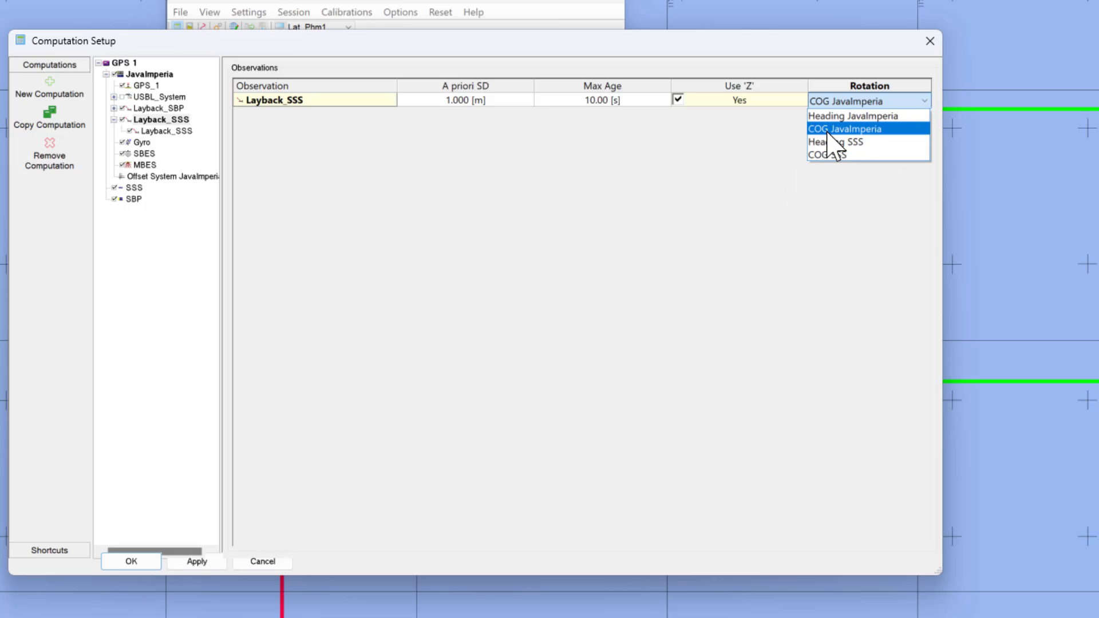
click(668, 177)
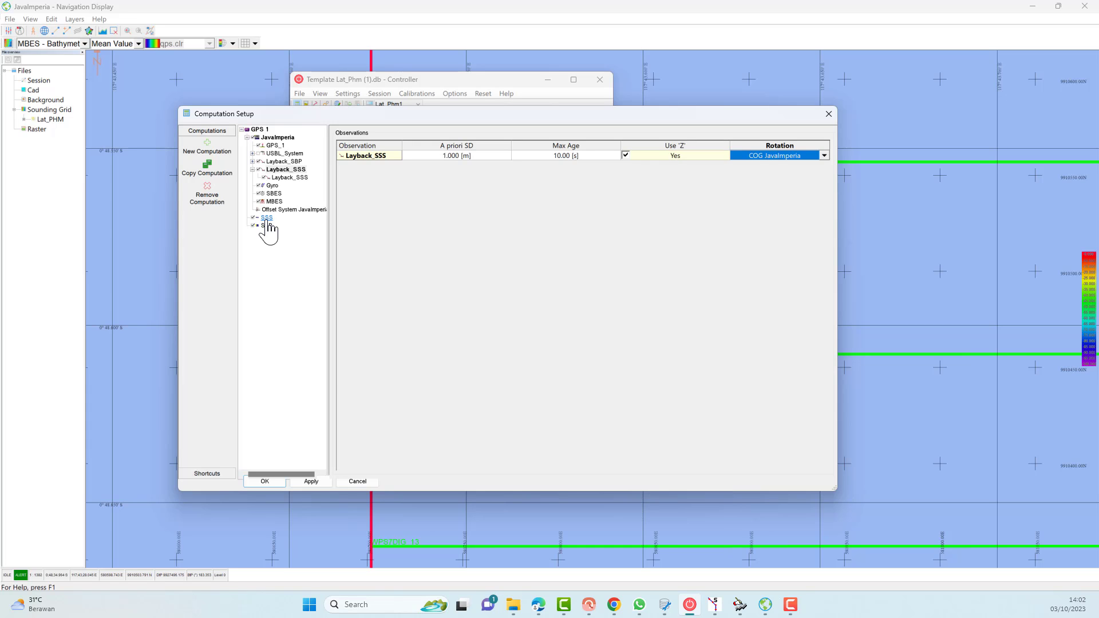
click(267, 218)
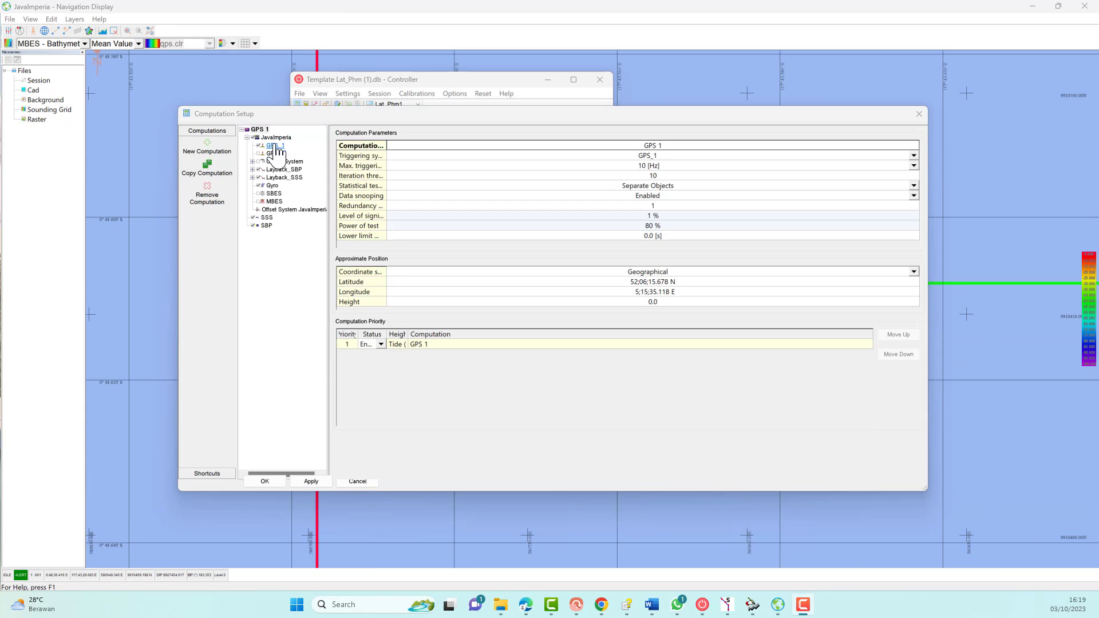
click(269, 140)
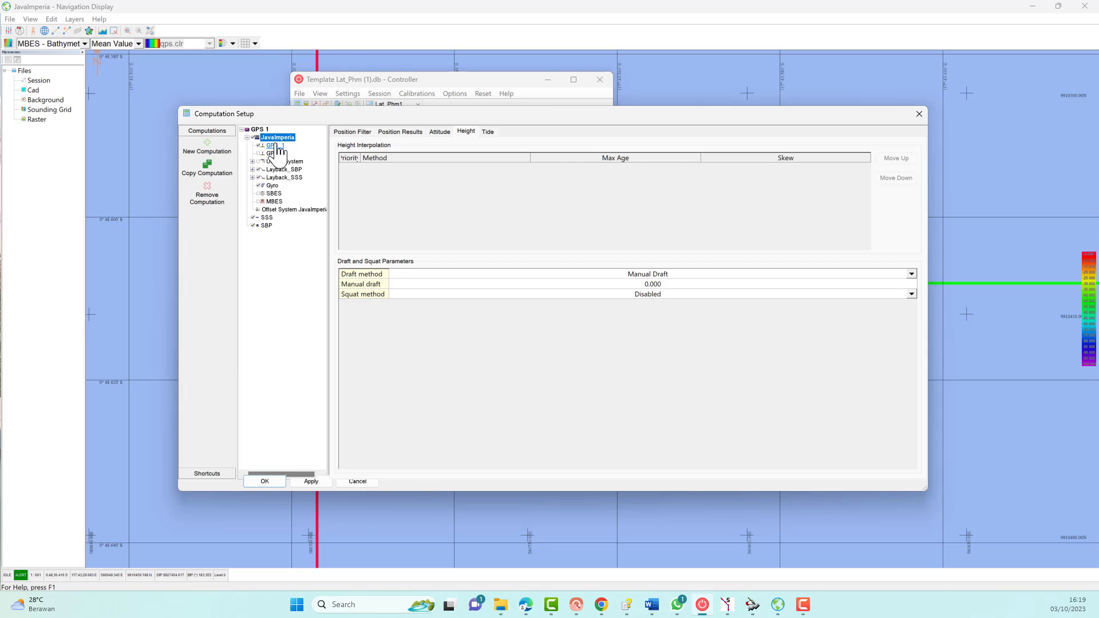
- Duplicate the GPS 1 computation and rename the copy GPS_2
click(276, 145)
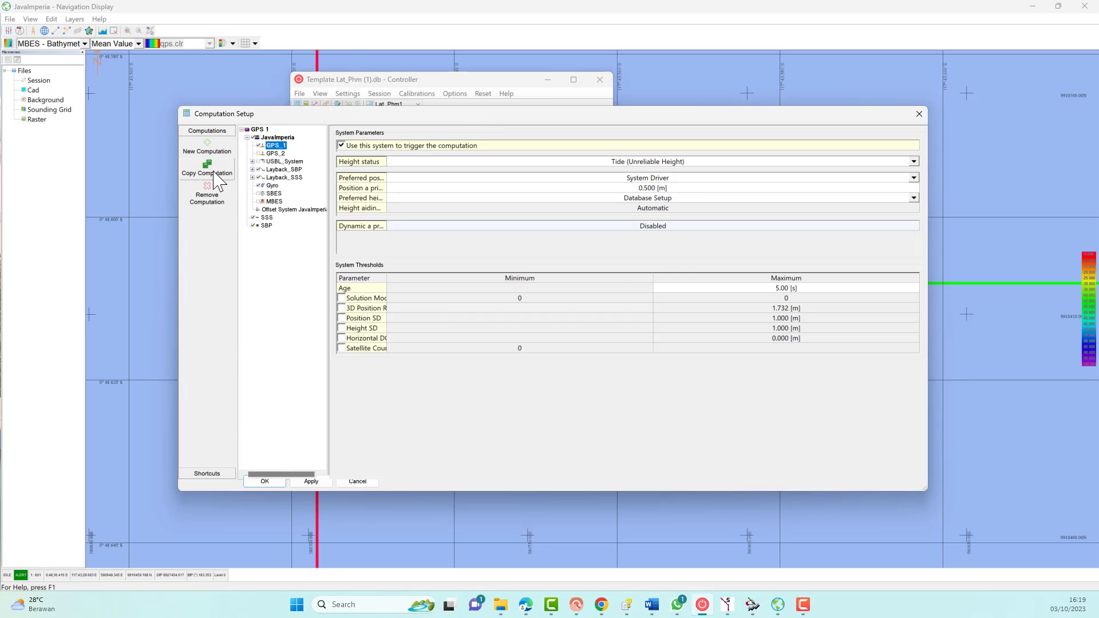
click(216, 173)
click(566, 337)
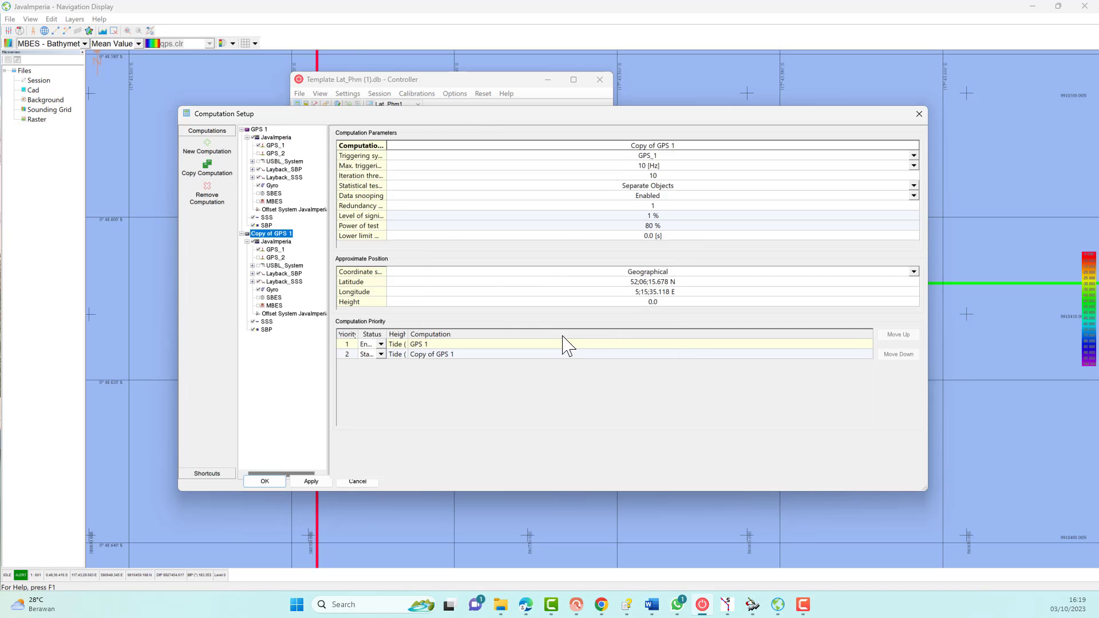
double_click(690, 147)
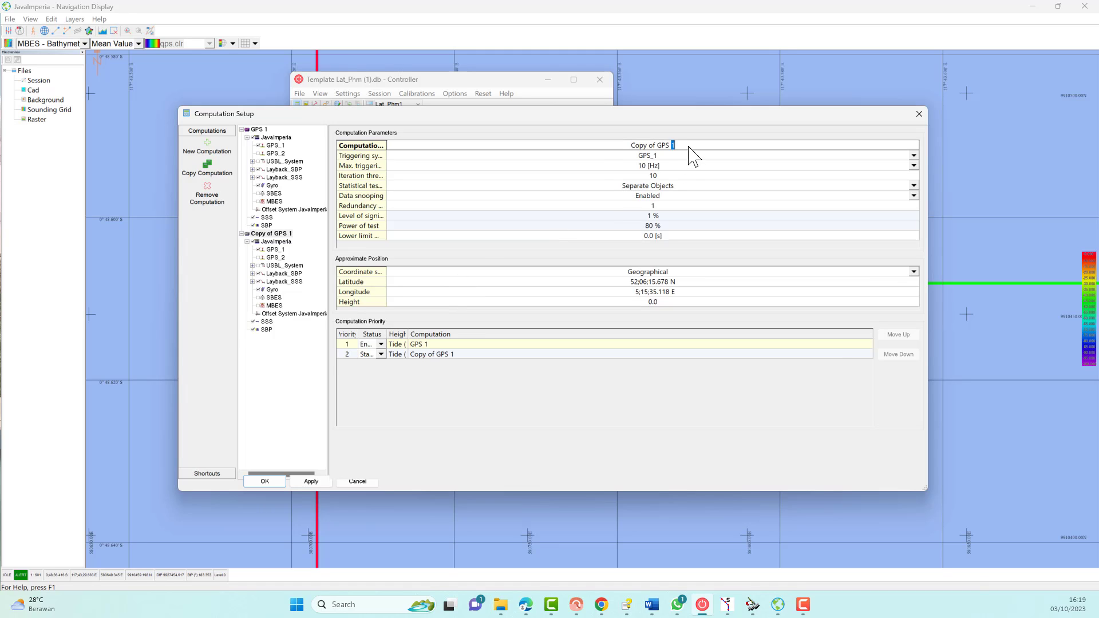
drag(688, 146, 597, 157)
text(GPS_2)
click(311, 482)
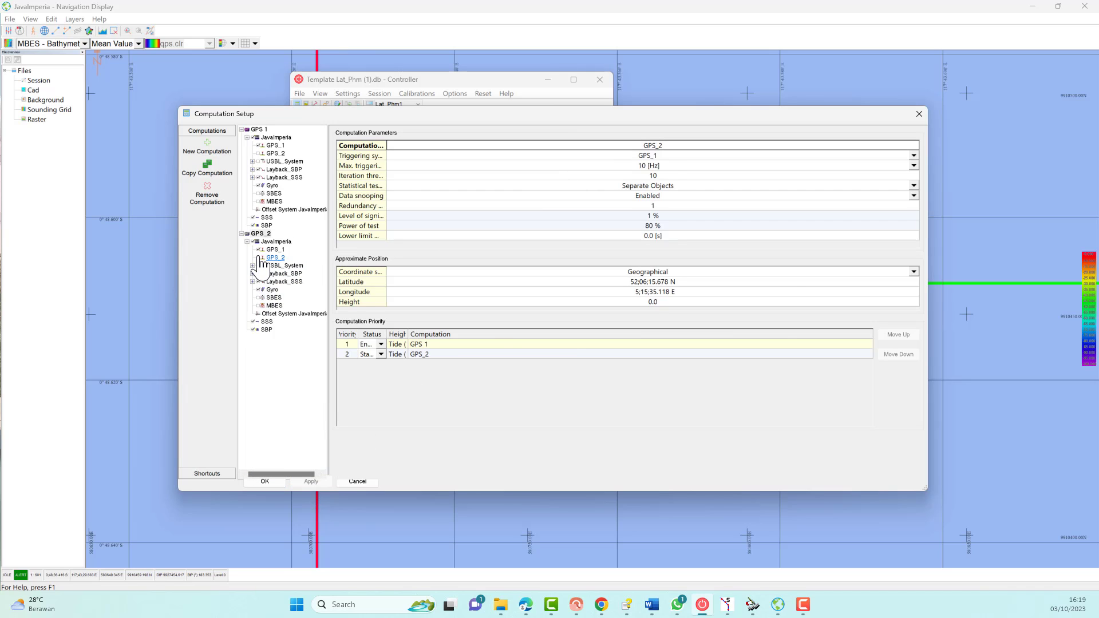
- Make the GPS_2 system trigger the GPS_2 computation and apply the change
click(262, 258)
click(270, 249)
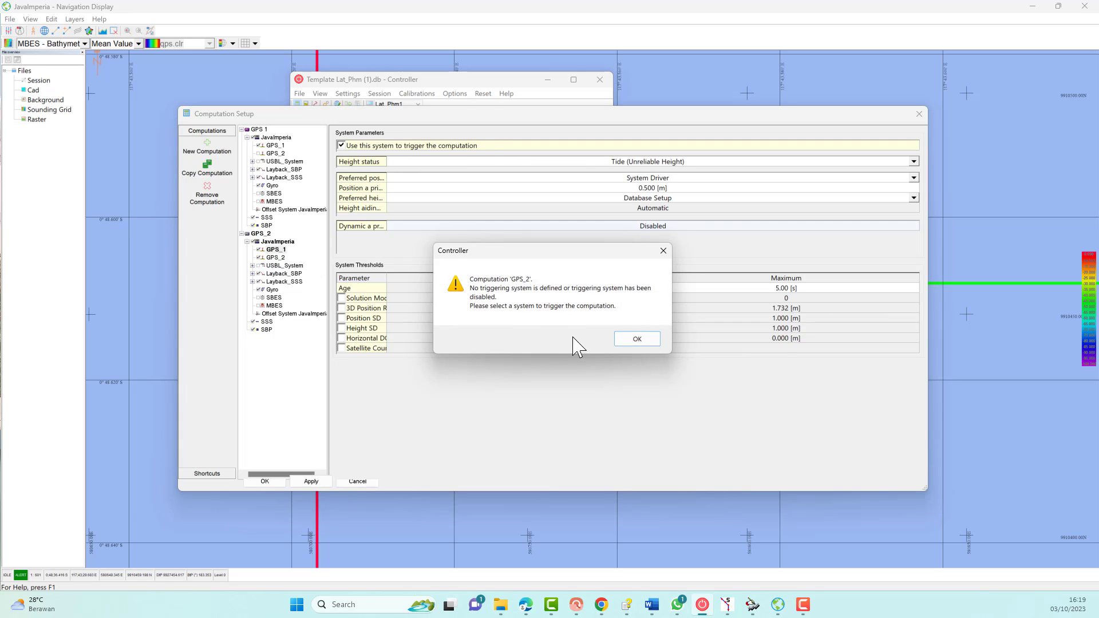
click(637, 339)
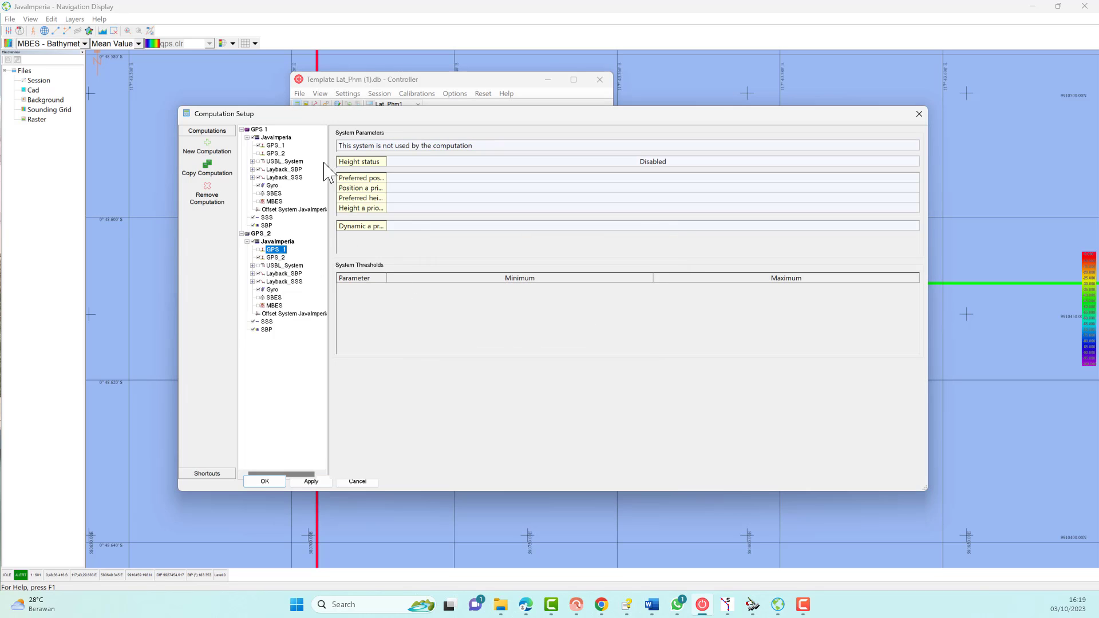
click(280, 258)
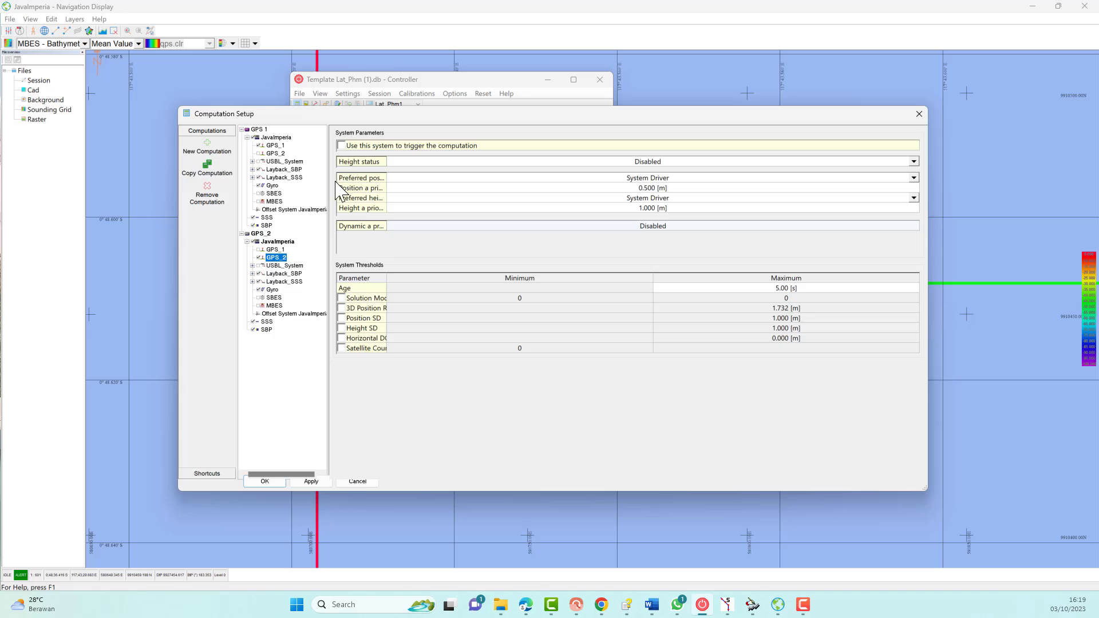
click(342, 145)
click(313, 482)
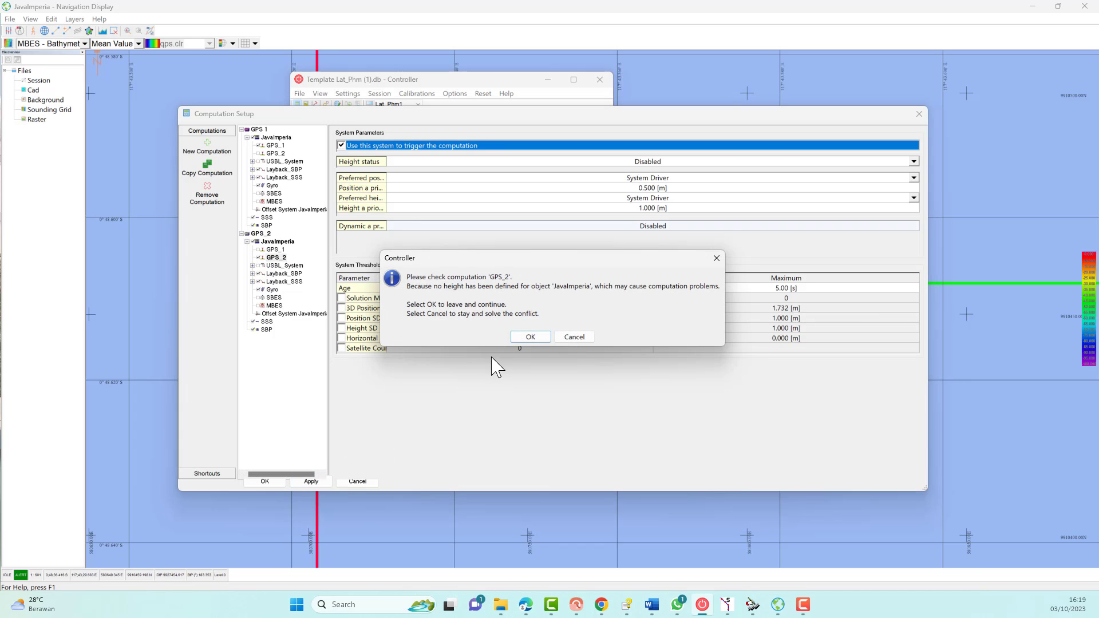
- Set height status to Tide (Unreliable Height) for all computations and close the setup
click(530, 337)
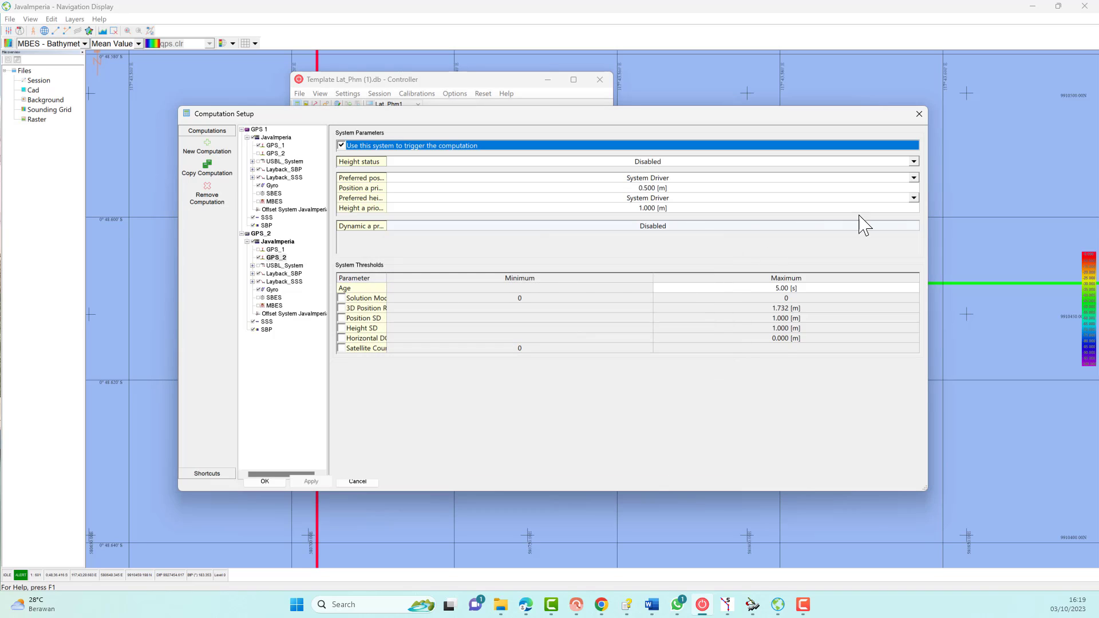
click(914, 162)
click(866, 182)
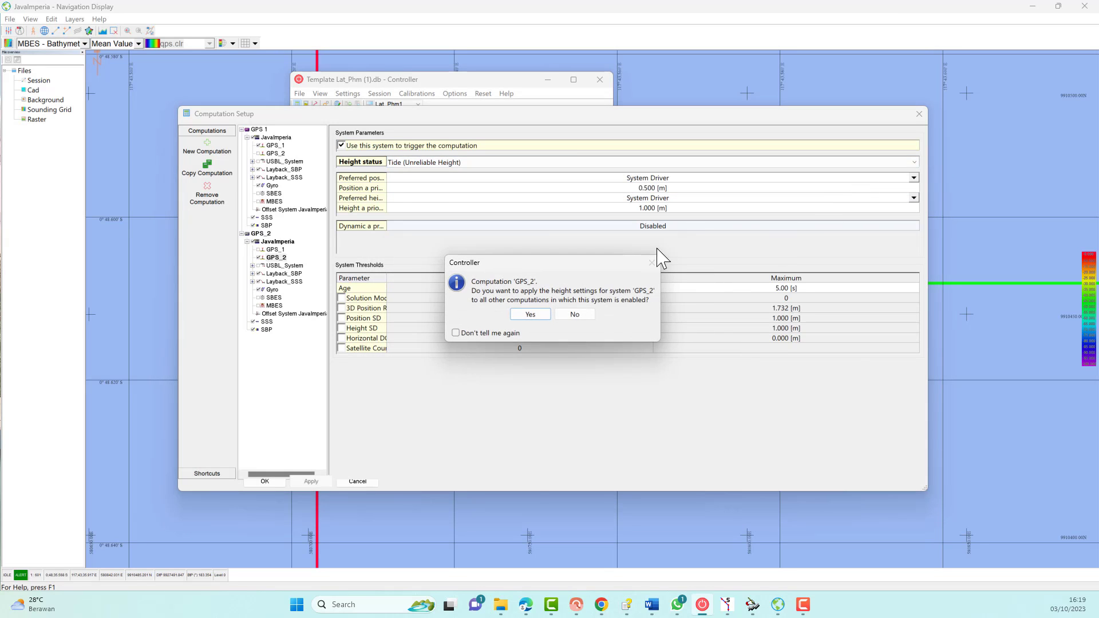
click(530, 316)
click(274, 484)
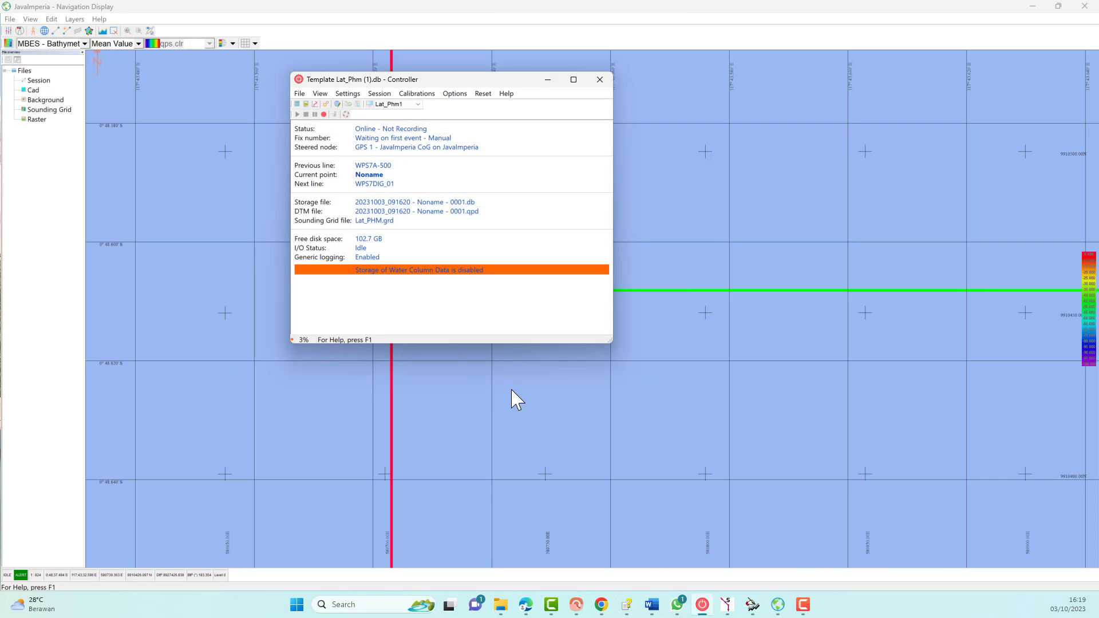
- Enable SBES depth-outside flagging with Min 2.000 m and Max 20.000 m
click(547, 80)
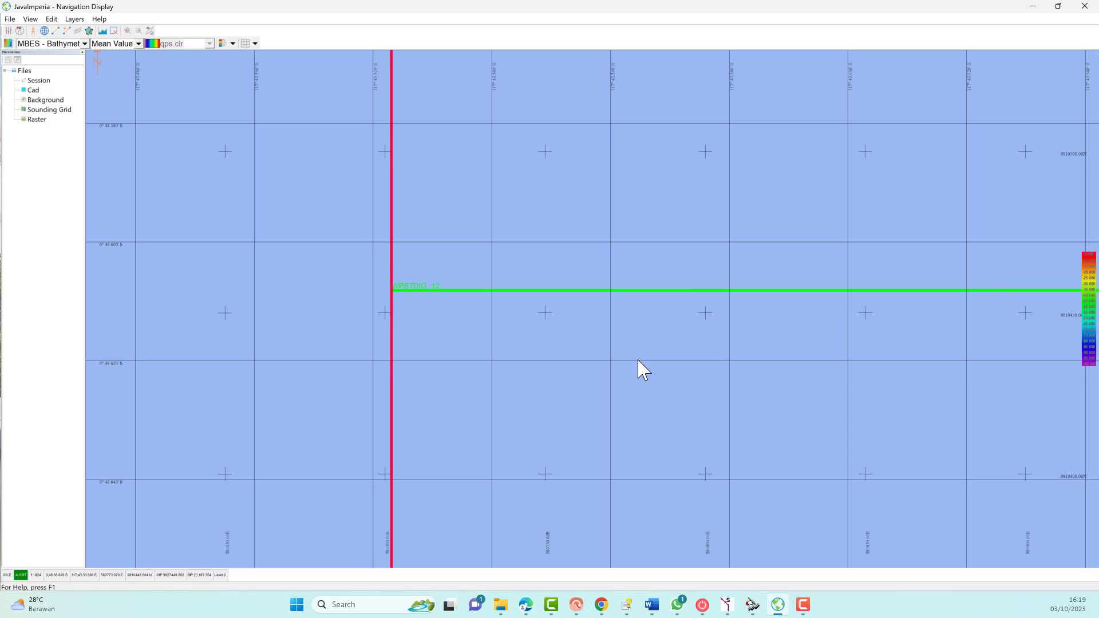
click(728, 604)
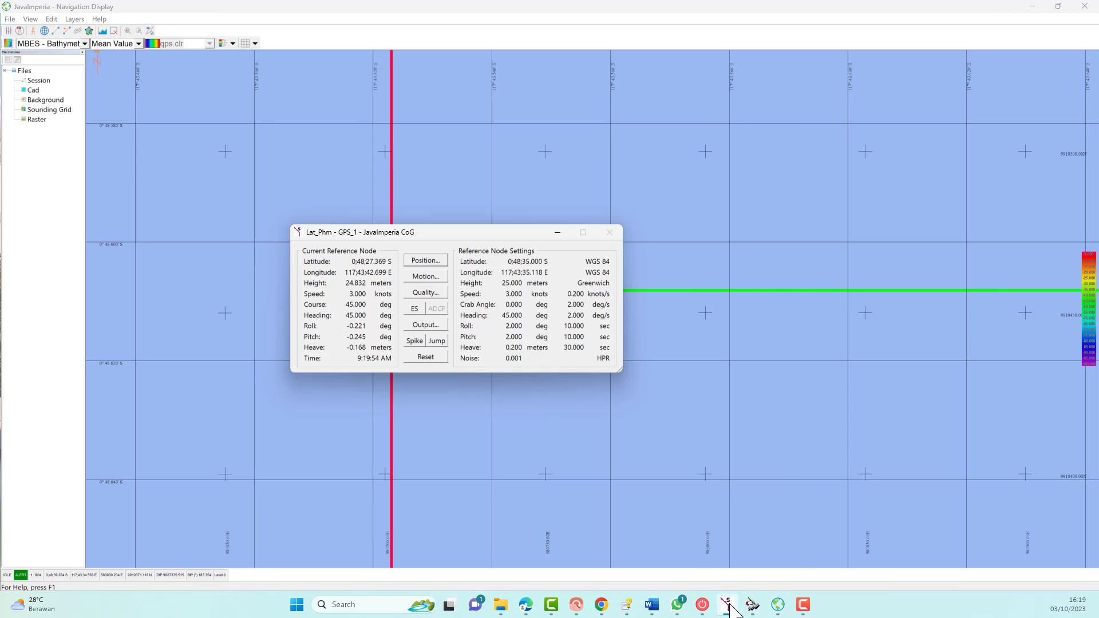
click(557, 232)
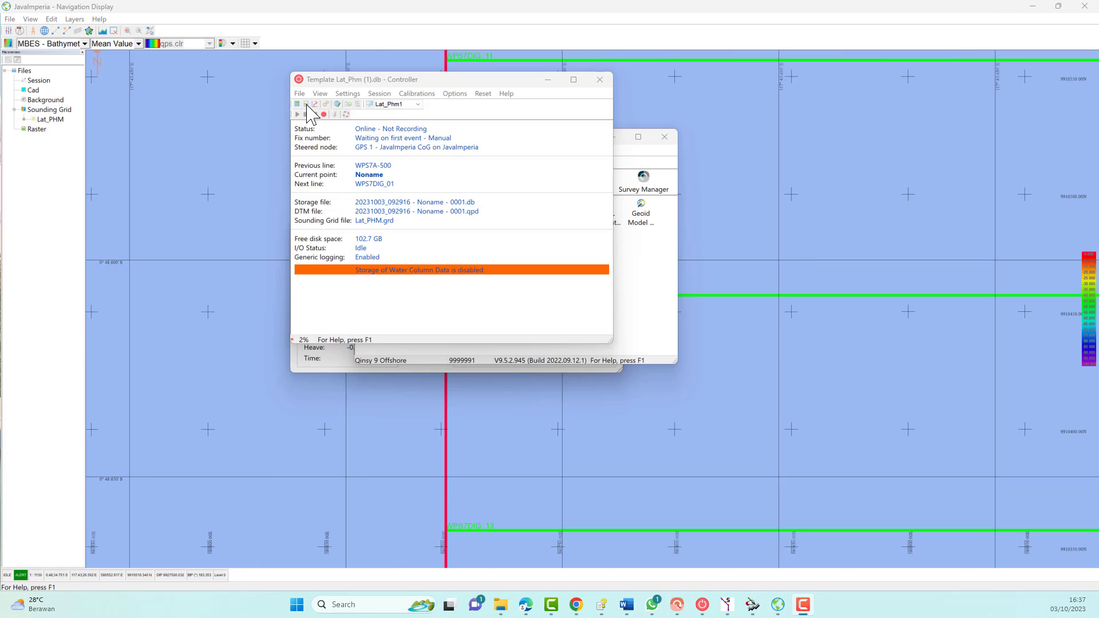
click(307, 104)
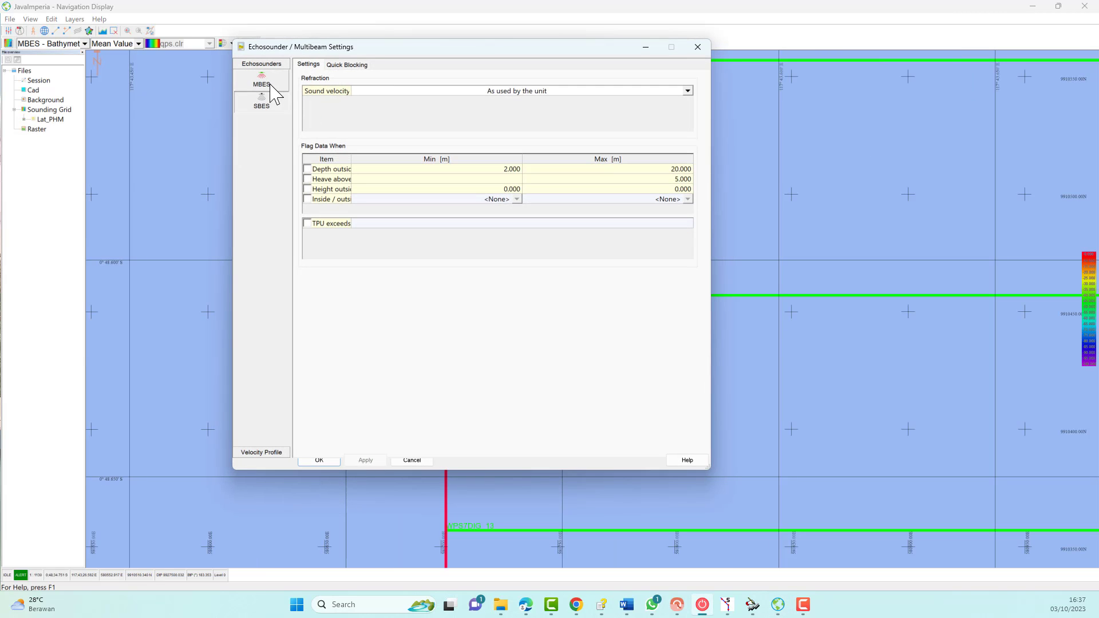
click(308, 170)
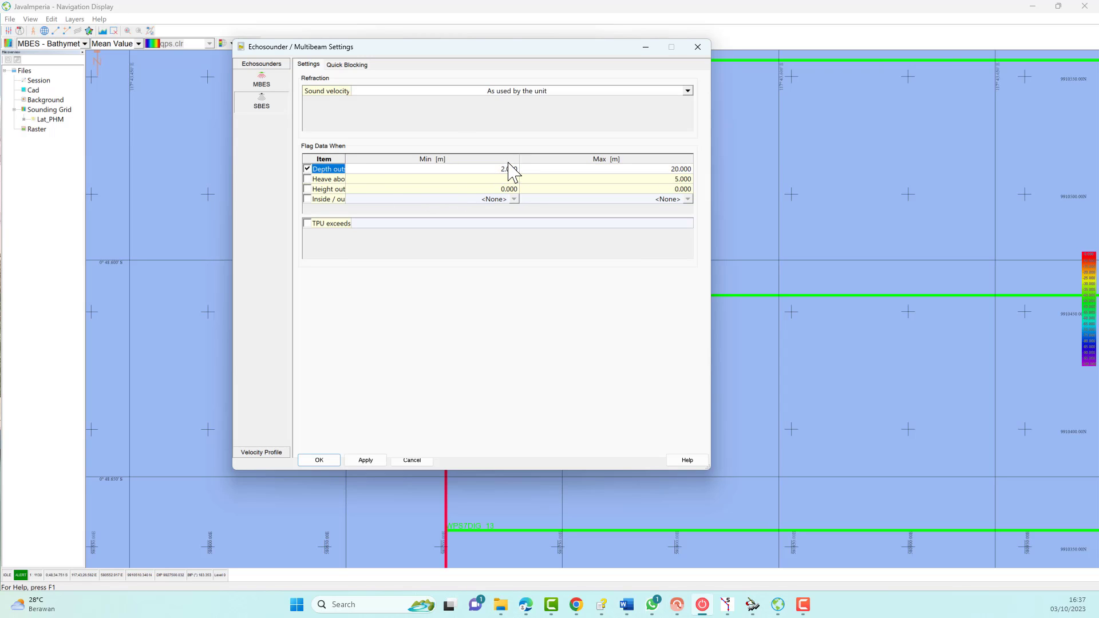
drag(518, 158, 472, 158)
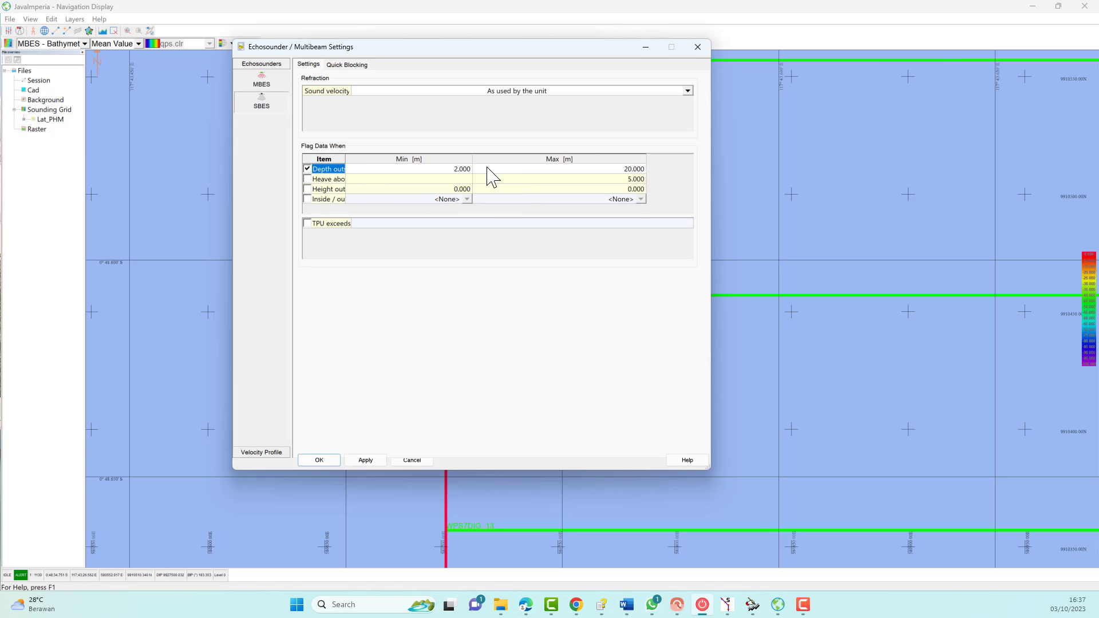
click(458, 169)
click(630, 170)
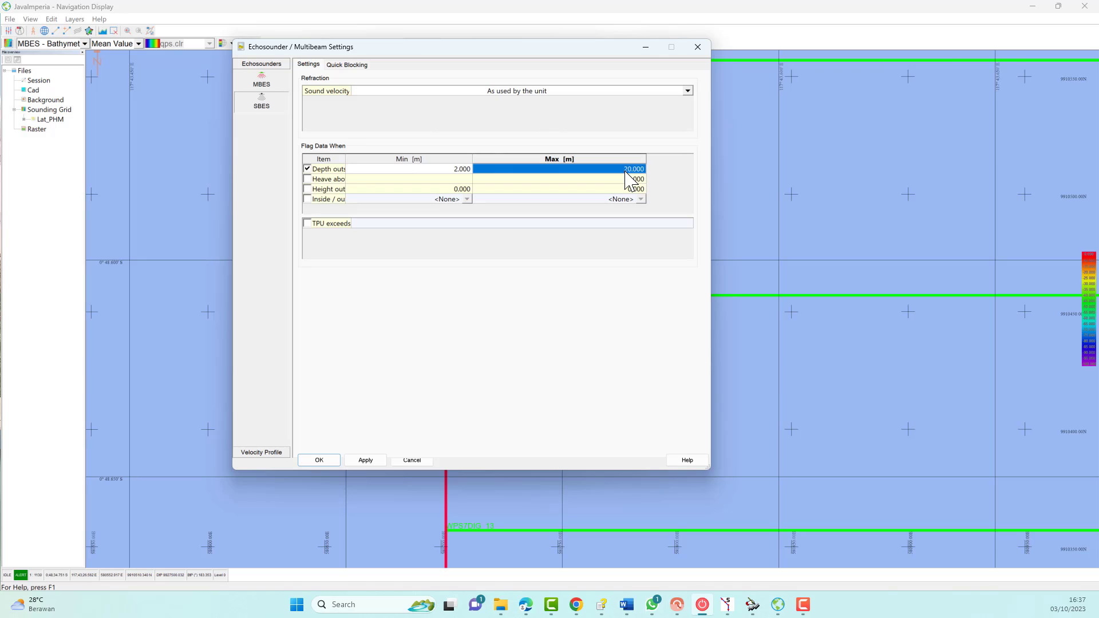
- Enable the same 2.000–20.000 m depth-outside flag for MBES and apply the settings
click(269, 89)
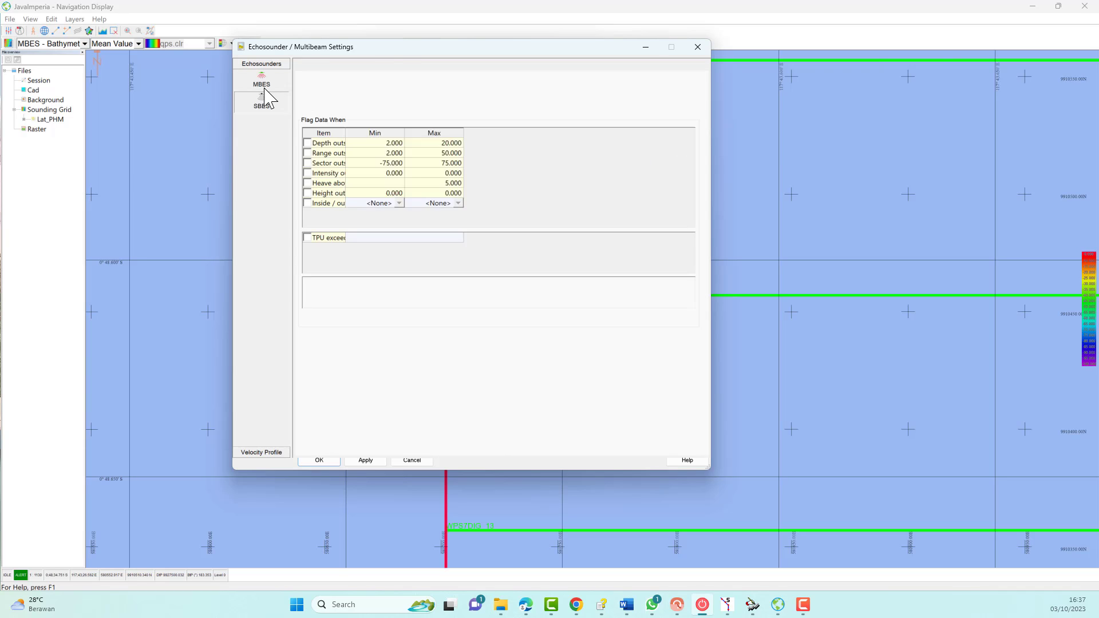
click(308, 143)
drag(518, 133, 478, 132)
click(638, 145)
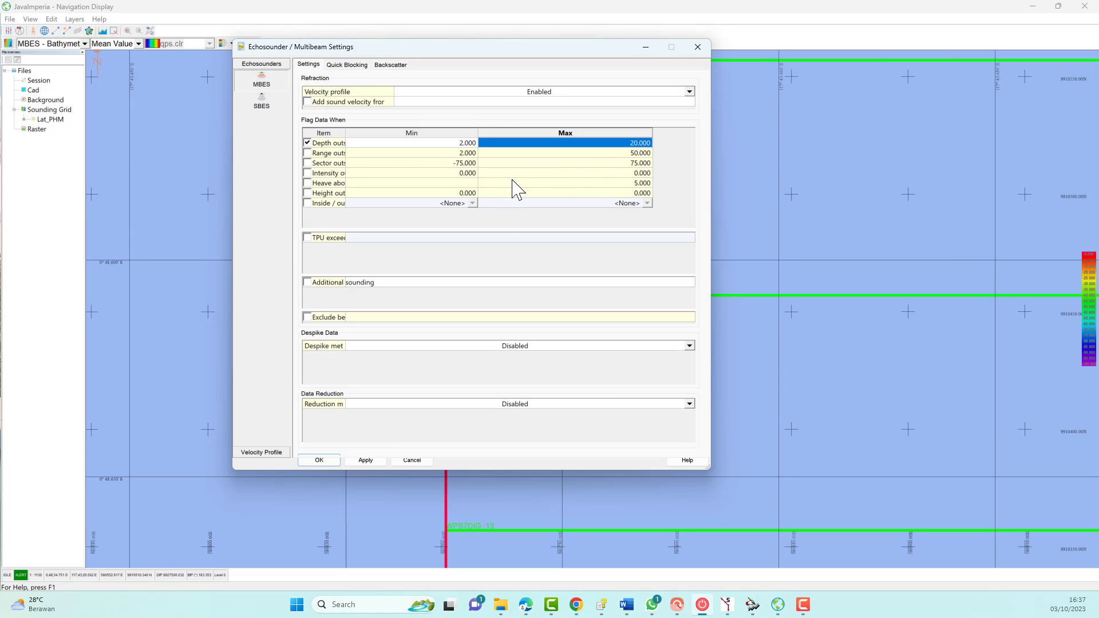
click(264, 109)
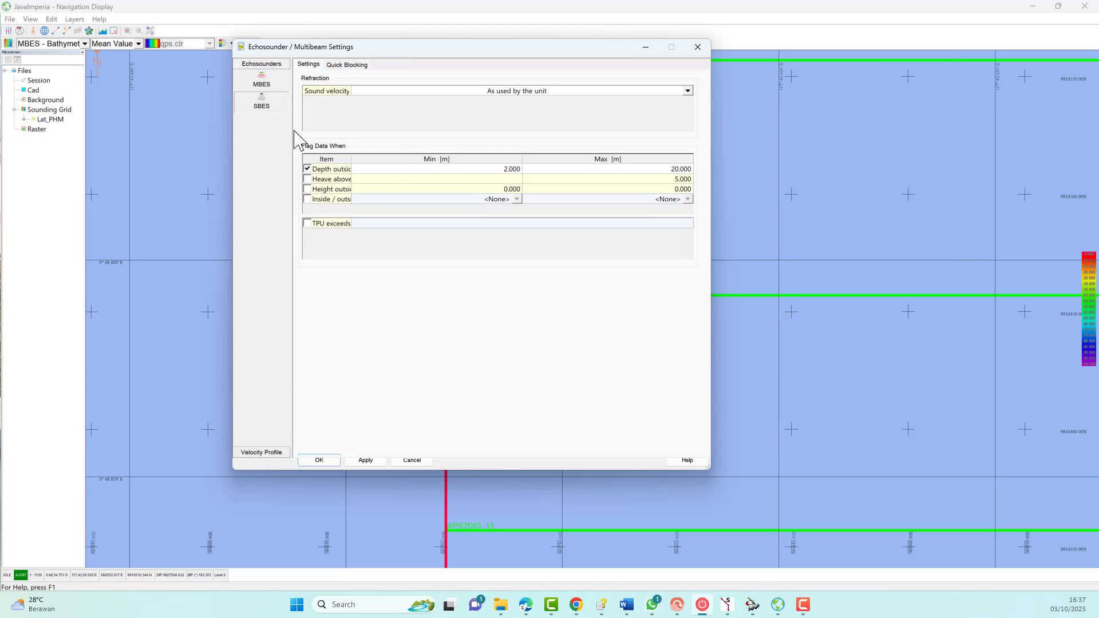
click(360, 463)
click(333, 462)
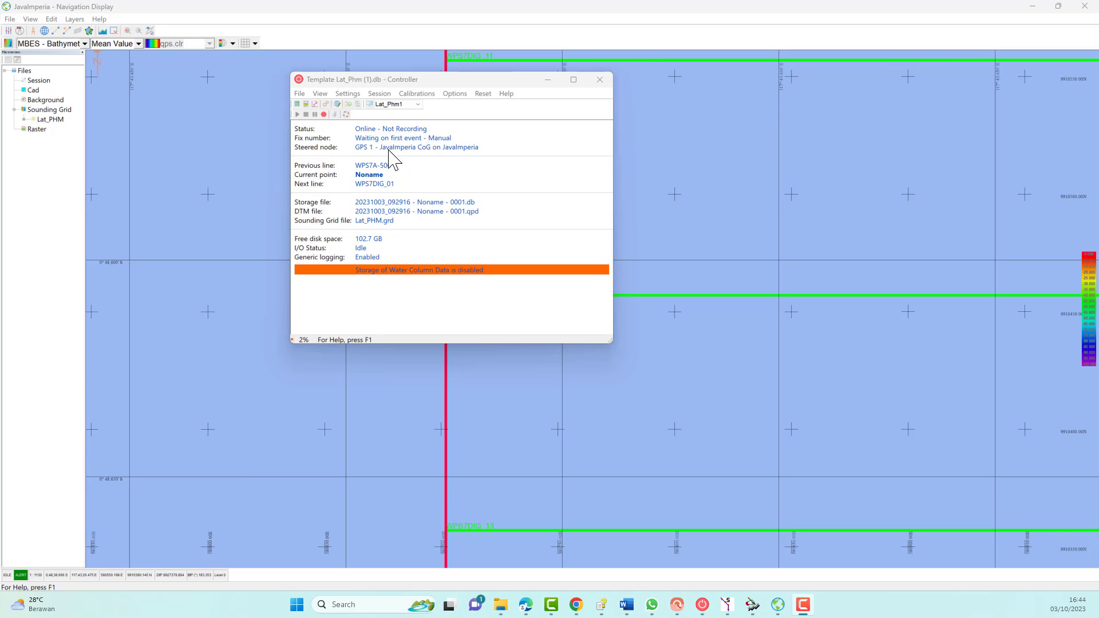
- Add velocity profile row 12 with depth 11 m and velocity 1512.45, then apply
click(316, 105)
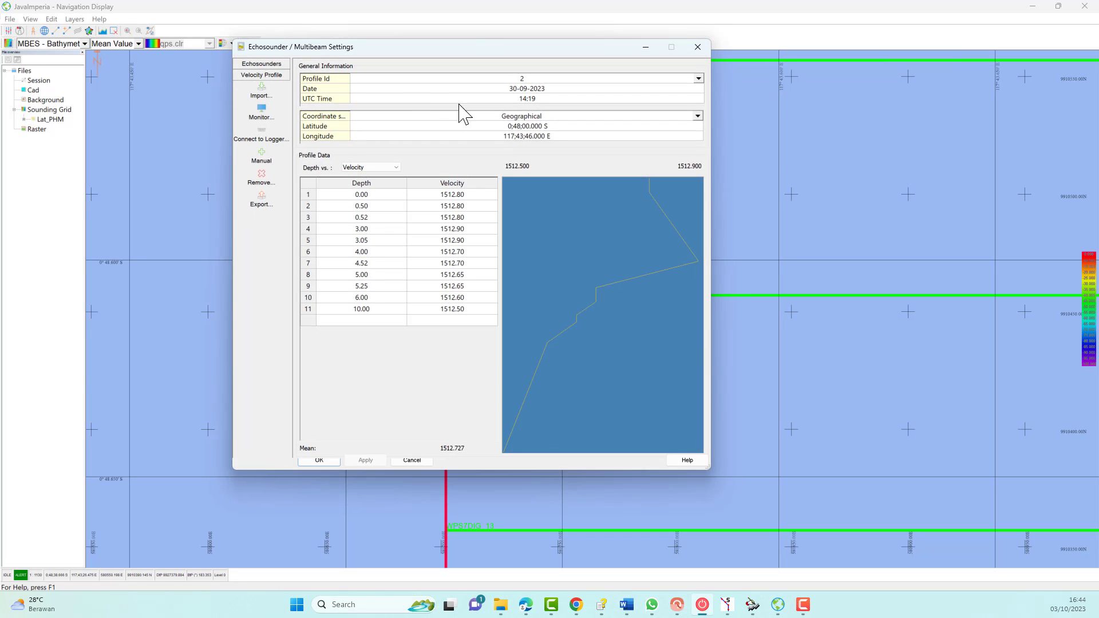
double_click(363, 320)
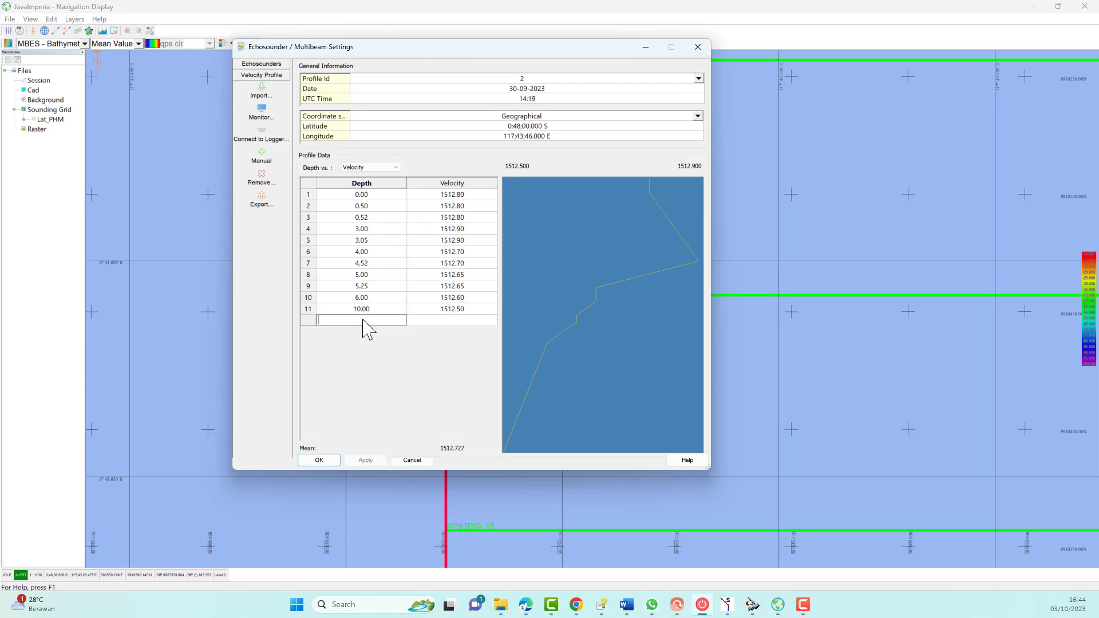
text(11)
click(452, 323)
click(452, 320)
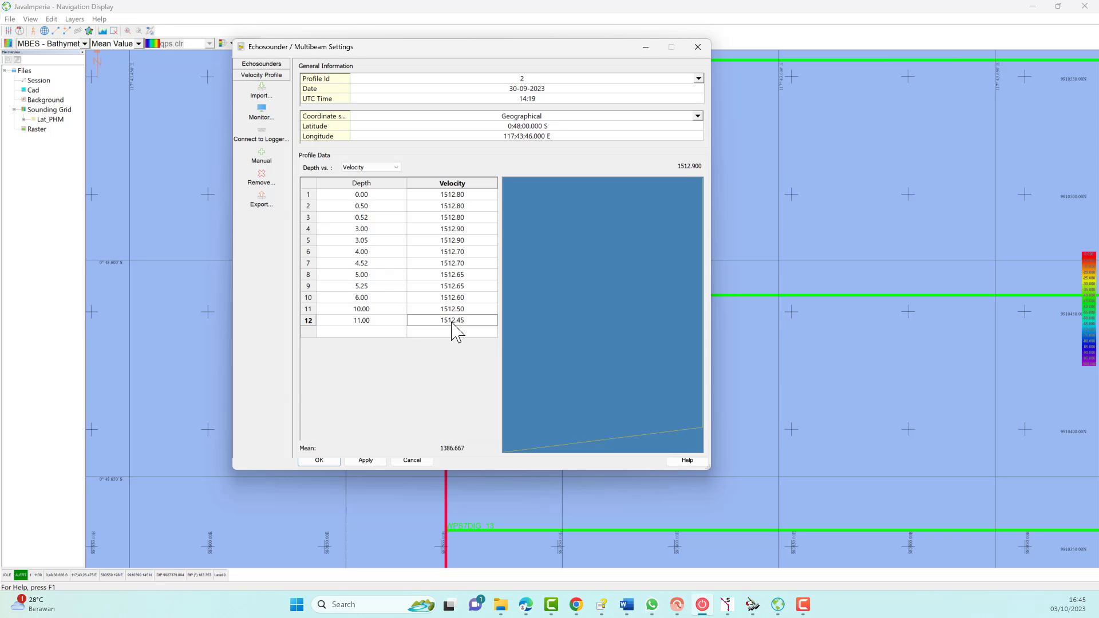
key(Return)
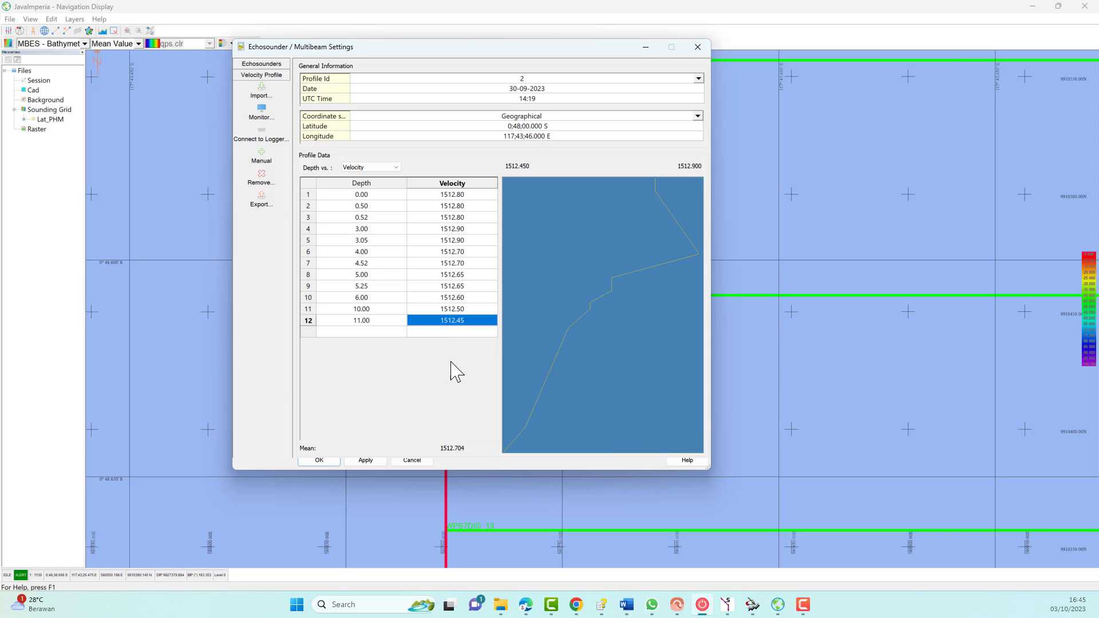
click(365, 461)
click(318, 461)
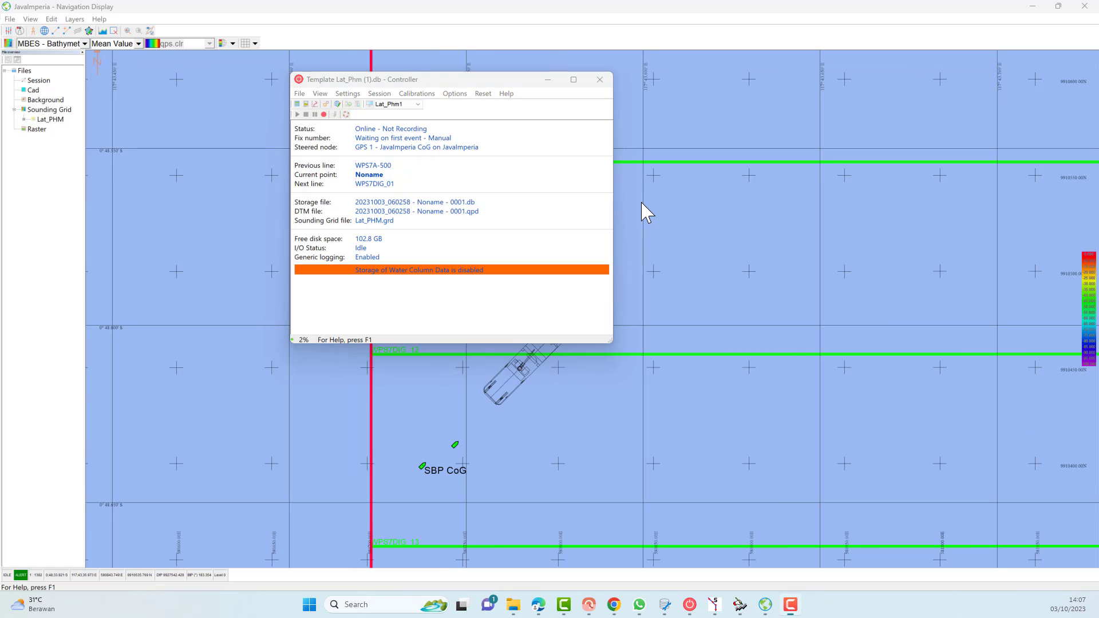
- Zoom the navigation map in on JavaImperia's outline over survey line WPS7DIG_12
click(643, 211)
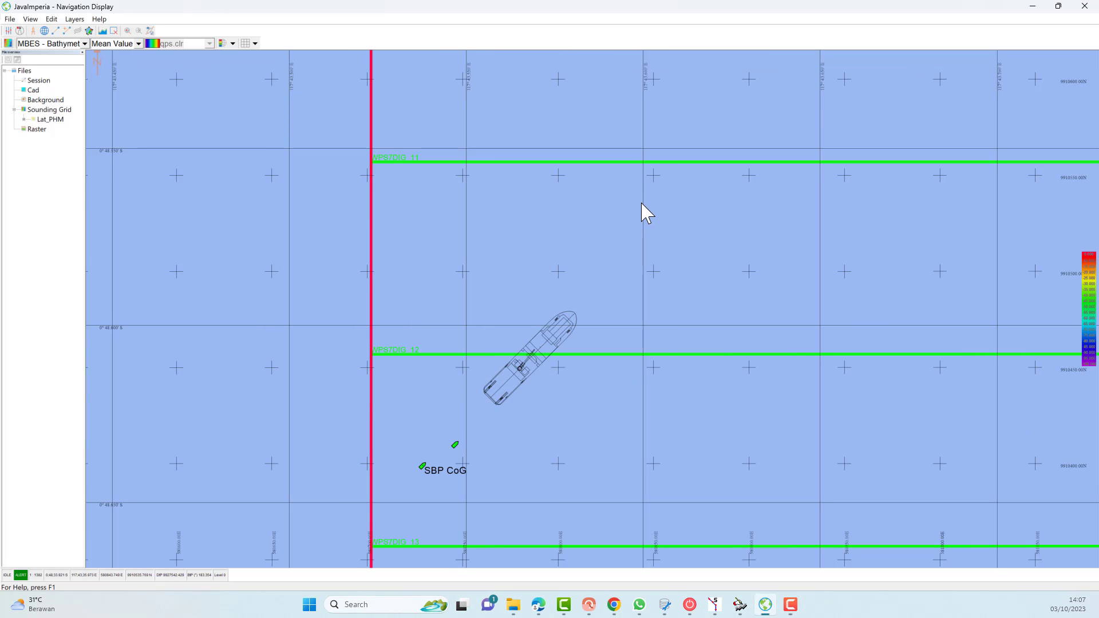
scroll(623, 423, down, 1)
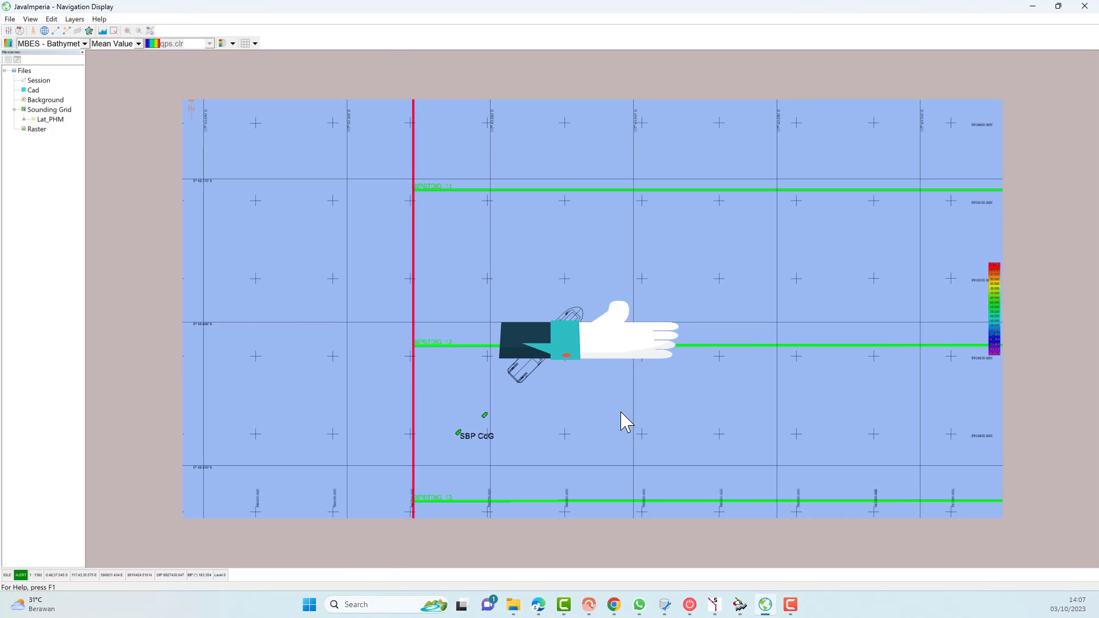
scroll(641, 400, up, 3)
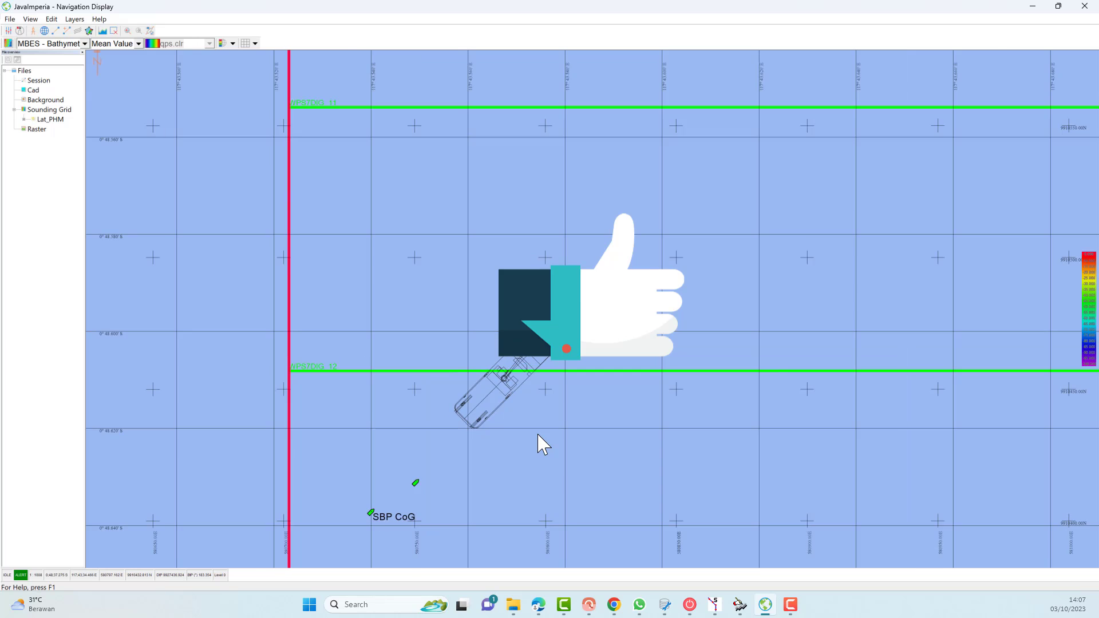
scroll(538, 444, up, 1)
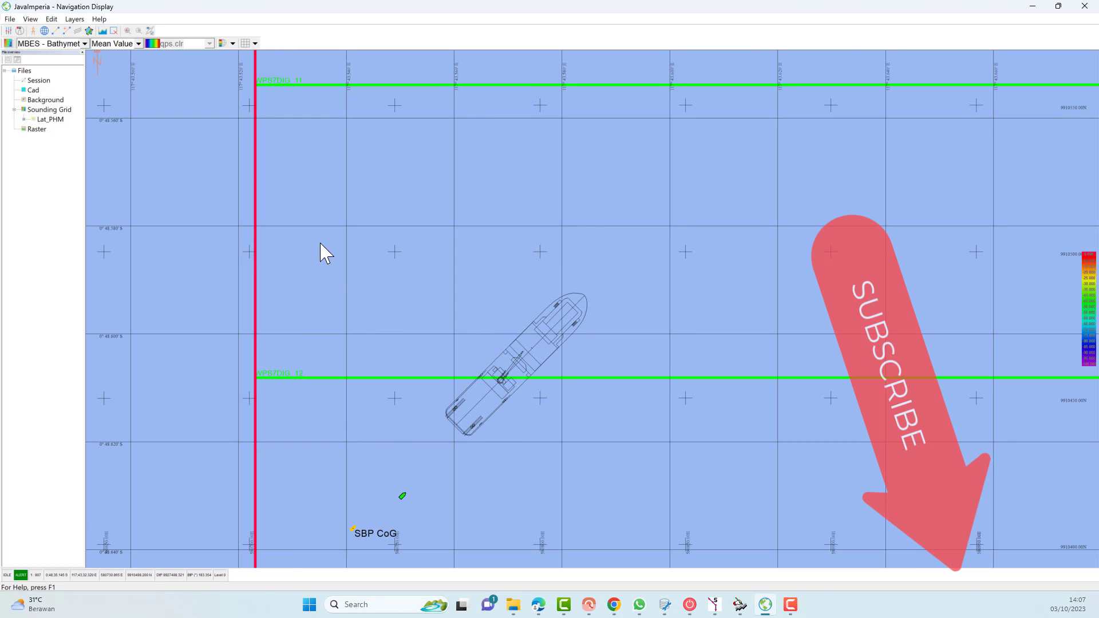
drag(258, 223, 618, 557)
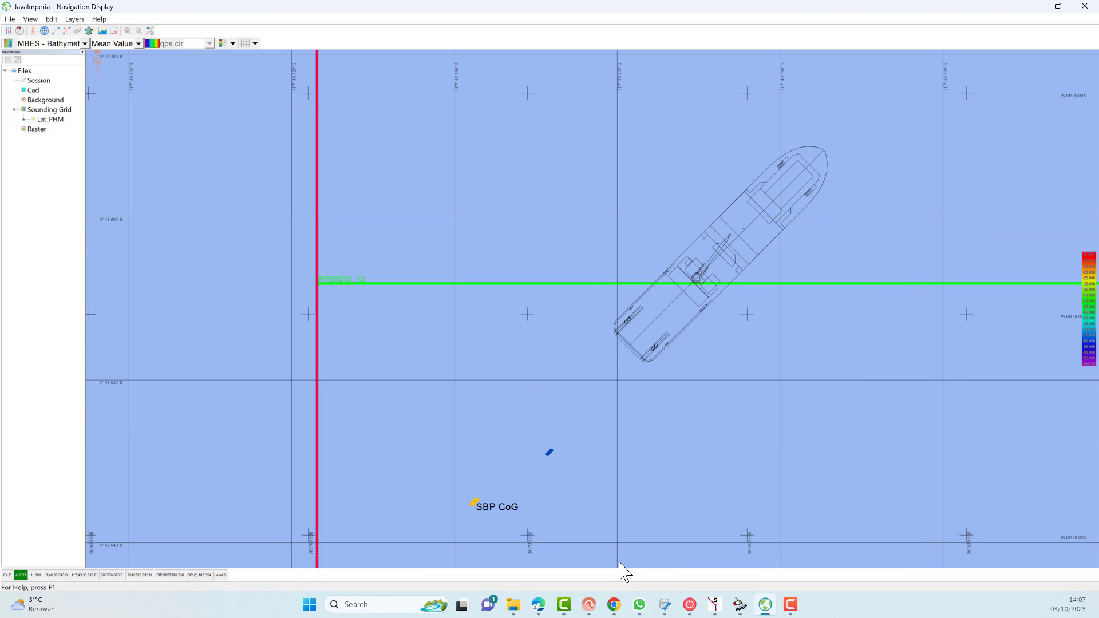